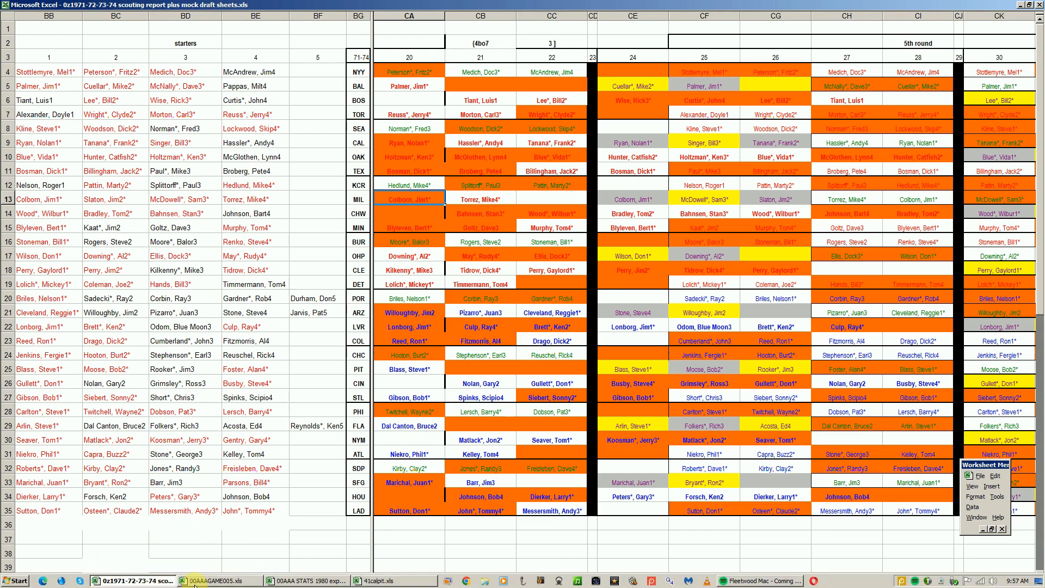
- Switch to the 00AAA STATS 1980 expansion20playe.xls workbook and show the standings on its print sheet
mouse_move(216, 582)
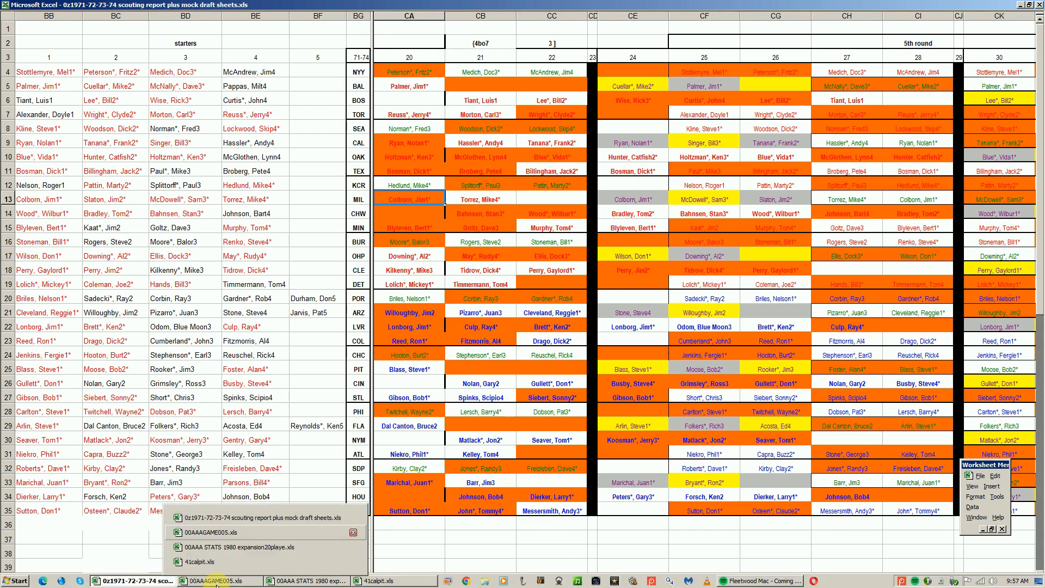
click(289, 580)
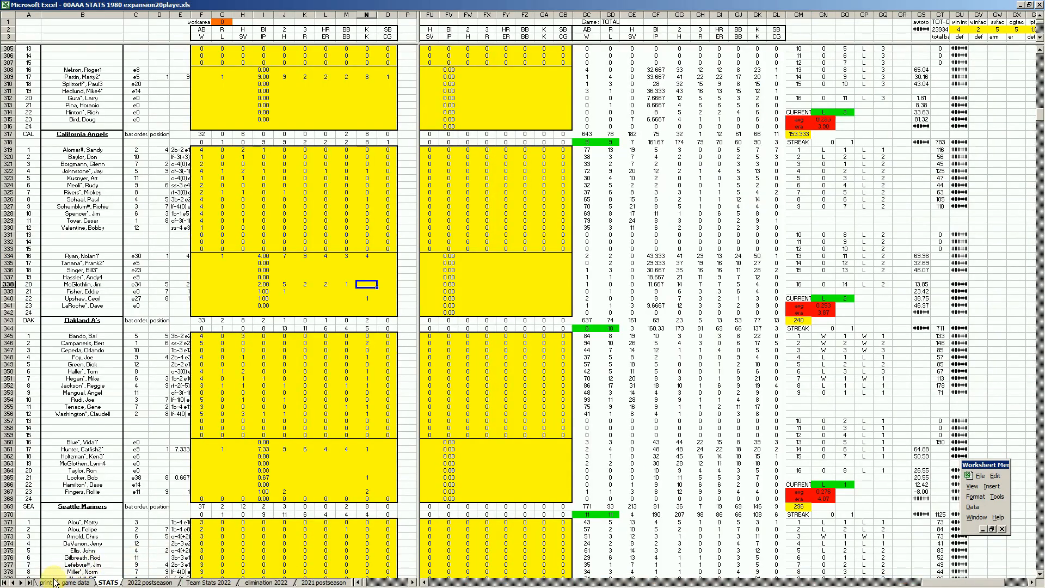
click(50, 582)
click(163, 460)
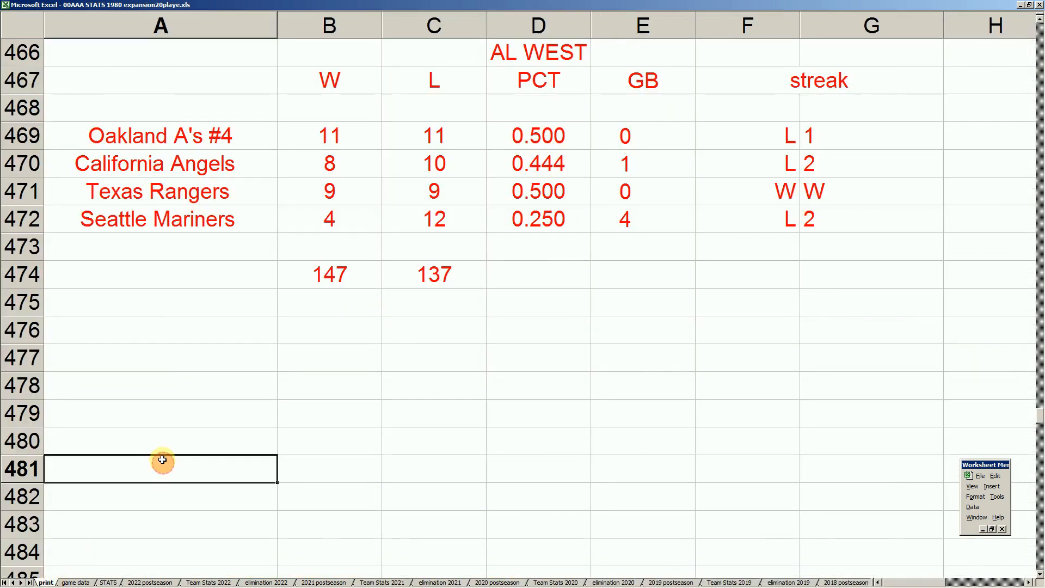
- Examine the American League standings on the print sheet, from AL West up through AL Midwest and the divisions above
key(Up)
key(Up)
key(Up)
key(Up)
key(Up)
key(Up)
key(Up)
key(Up)
key(Up)
key(Up)
key(Up)
key(Up)
key(Up)
key(Up)
key(Up)
key(Up)
key(Up)
key(Up)
key(Up)
key(Up)
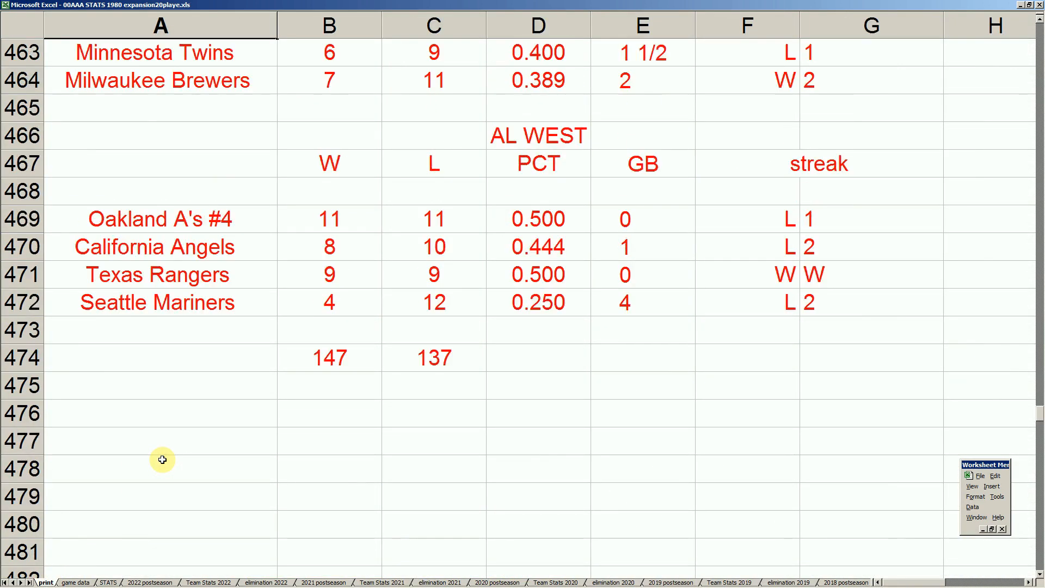
key(Down)
key(Down)
key(Down)
key(Down)
key(Right)
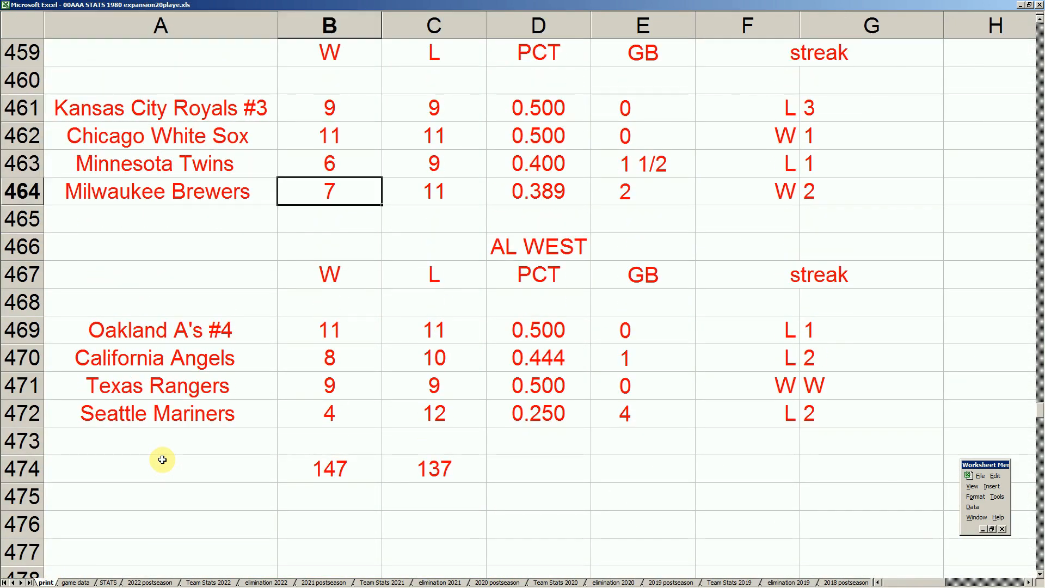
- Move across to the National League standings and examine the NL East and NL Central divisions
key(Right)
key(Right)
key(Right)
key(Right)
key(Right)
key(Right)
key(Right)
key(Right)
key(Right)
key(Up)
key(Up)
key(Up)
key(Up)
key(Up)
key(Up)
key(Up)
key(Up)
key(Up)
key(Up)
key(Up)
key(Up)
key(Up)
key(Up)
key(Up)
key(Up)
key(Up)
key(Up)
key(Up)
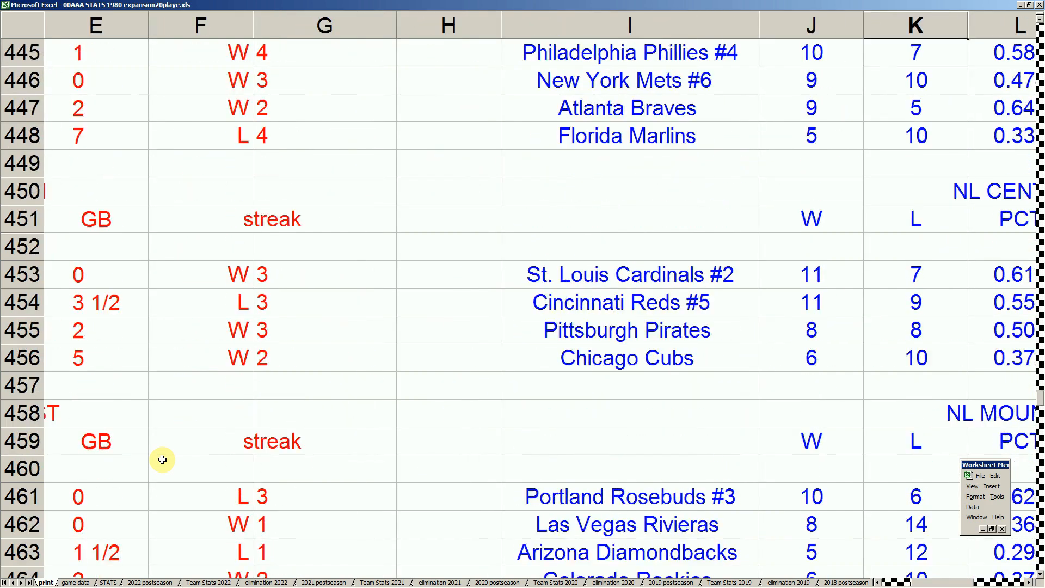
key(Down)
key(Down)
key(Down)
key(Right)
key(Right)
key(Right)
key(Left)
key(Left)
key(Left)
key(Left)
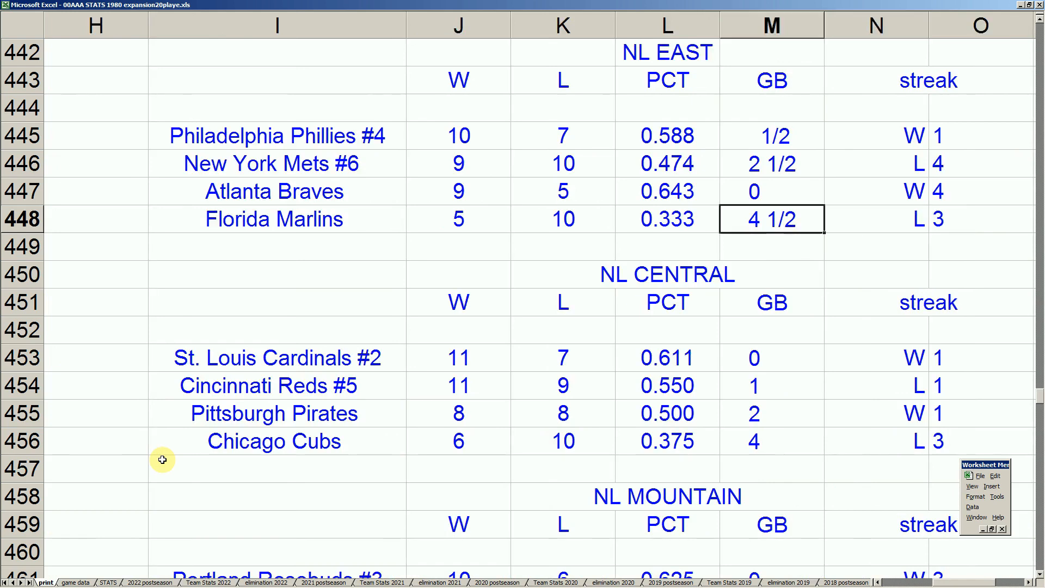
key(Left)
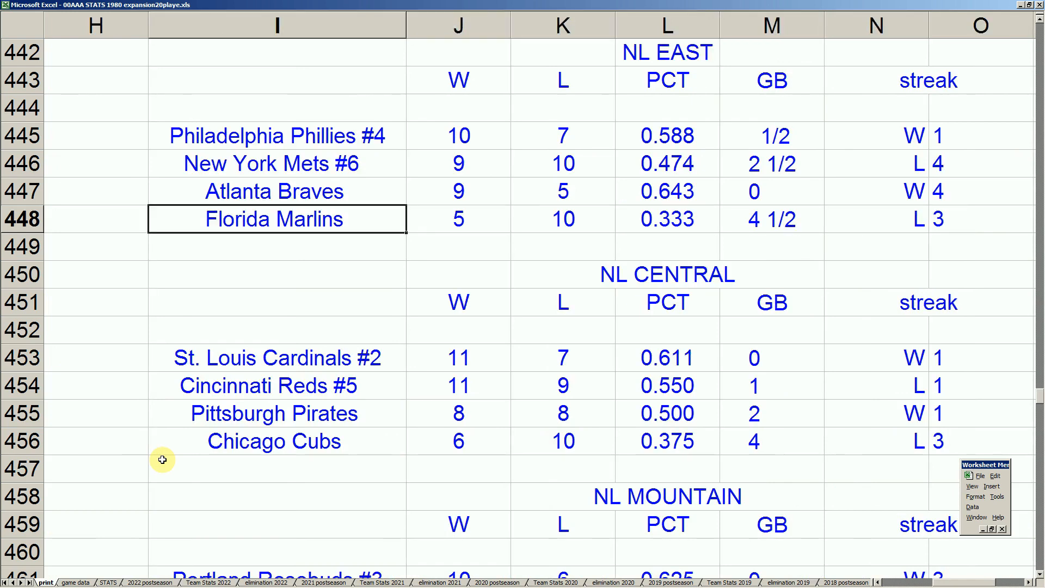
- Examine the NL Mountain and NL West standings down to the win and loss totals
key(Down)
key(Down)
key(Down)
key(Down)
key(Down)
key(Down)
key(Down)
key(Down)
key(Down)
key(Down)
key(Down)
key(Down)
key(Down)
key(Down)
key(Down)
key(Down)
key(Down)
key(Down)
key(Down)
key(Down)
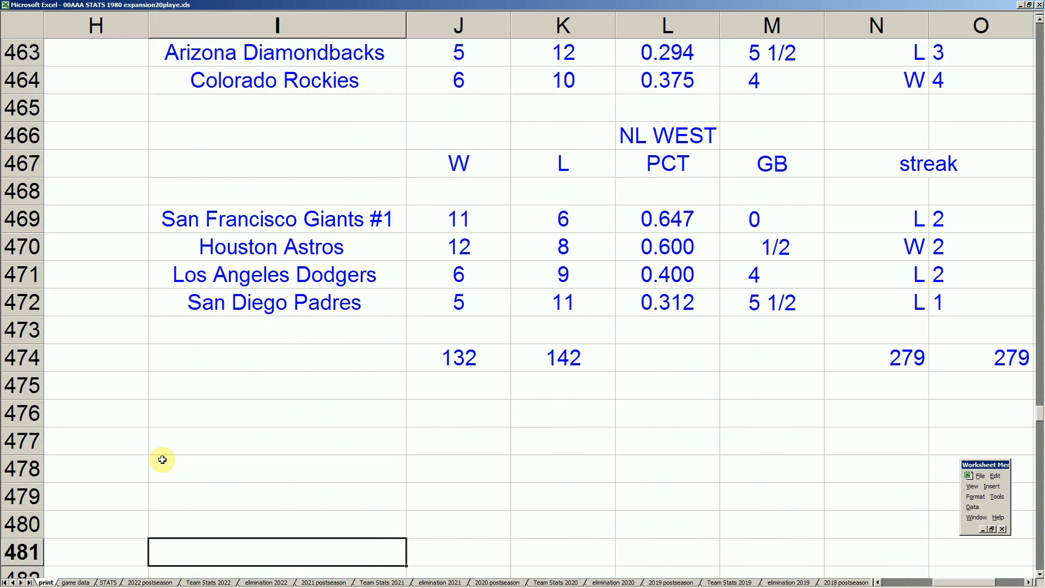
- Go back up through the National League standings to the first team rows of NL East
key(Up)
key(Up)
key(Up)
key(Up)
key(Up)
key(Up)
key(Up)
key(Up)
key(Up)
key(Up)
key(Up)
key(Up)
key(Up)
key(Up)
key(Up)
key(Up)
key(Up)
key(Up)
key(Up)
key(Up)
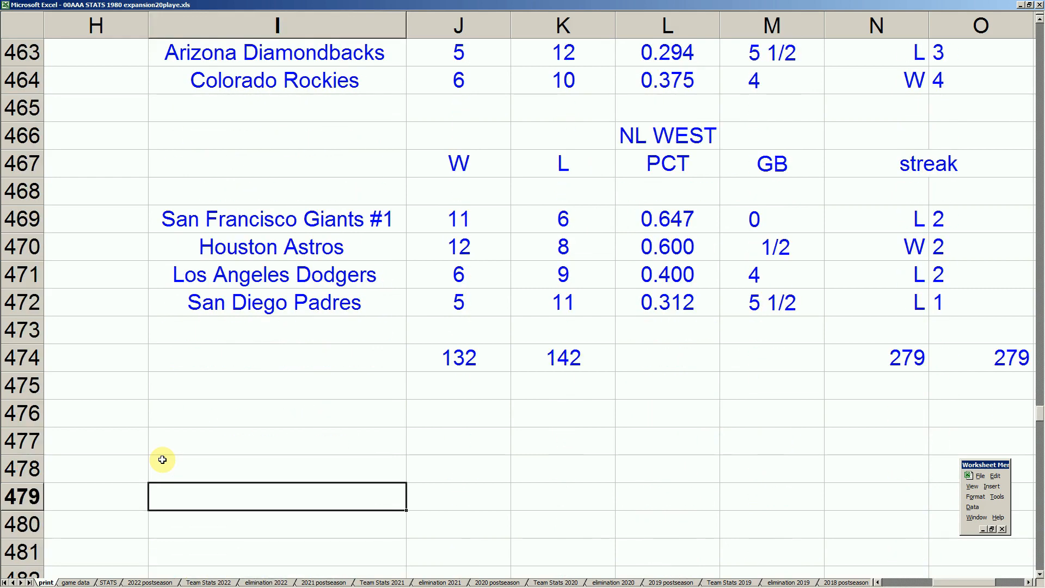
key(Up)
key(Up)
key(Up)
key(Up)
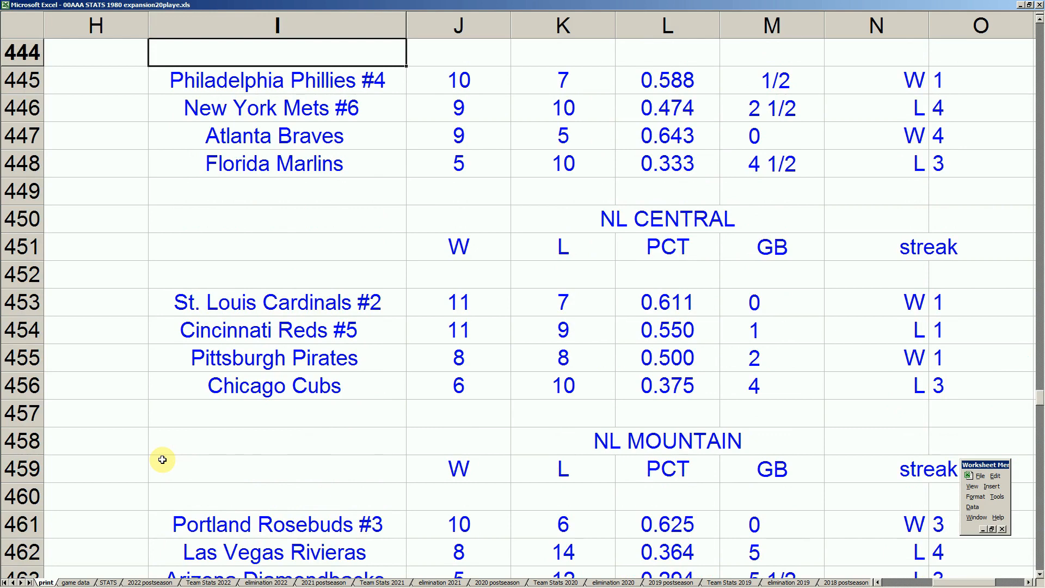
- Examine the Pittsburgh Pirates' win-loss record in the NL Central standings
key(Down)
key(Down)
key(Down)
key(Down)
key(Down)
key(Down)
key(Down)
key(Down)
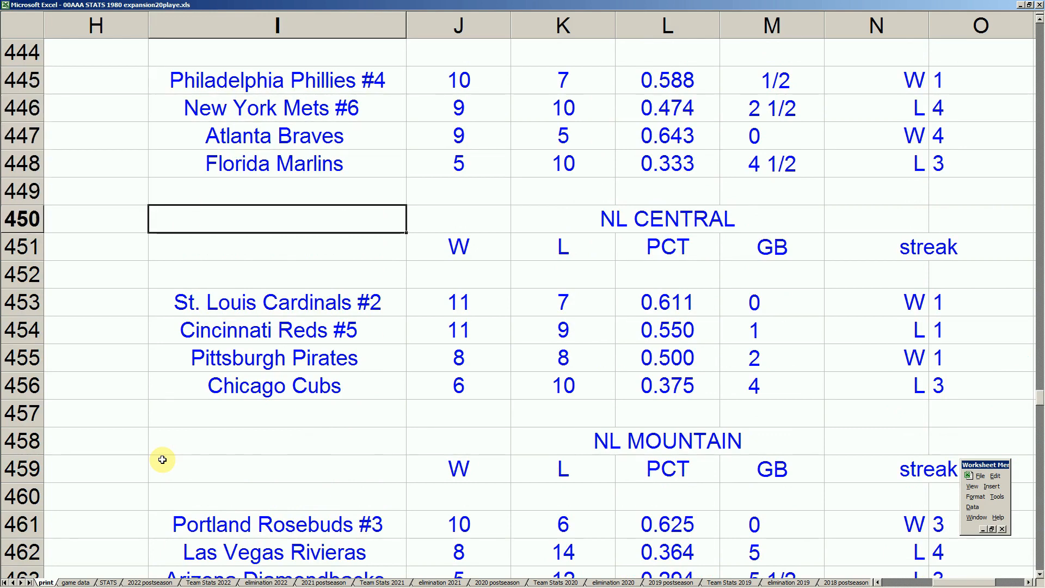
key(Down)
key(Down)
key(Down)
key(Right)
key(Right)
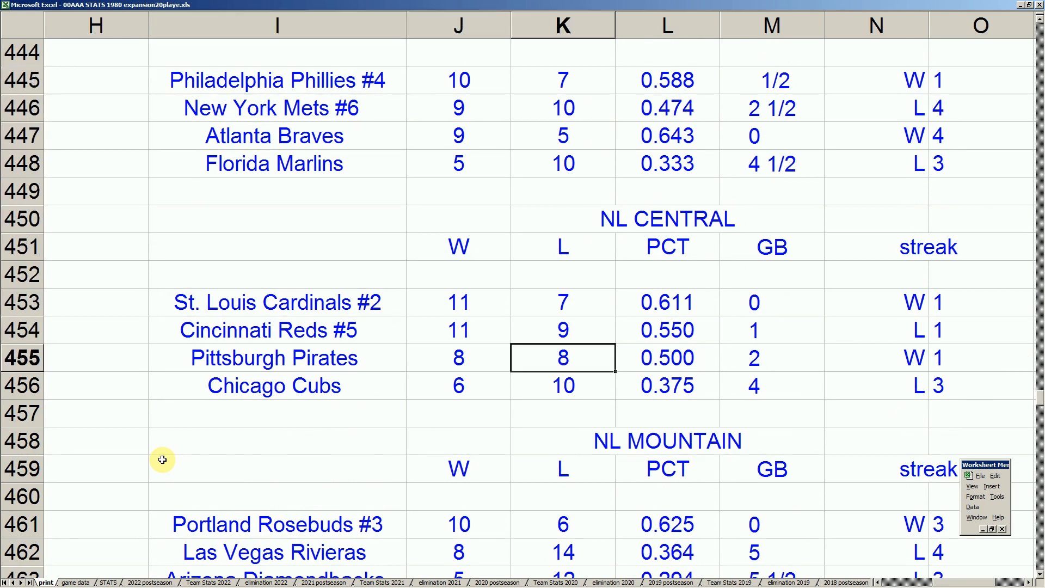
key(Left)
key(Left)
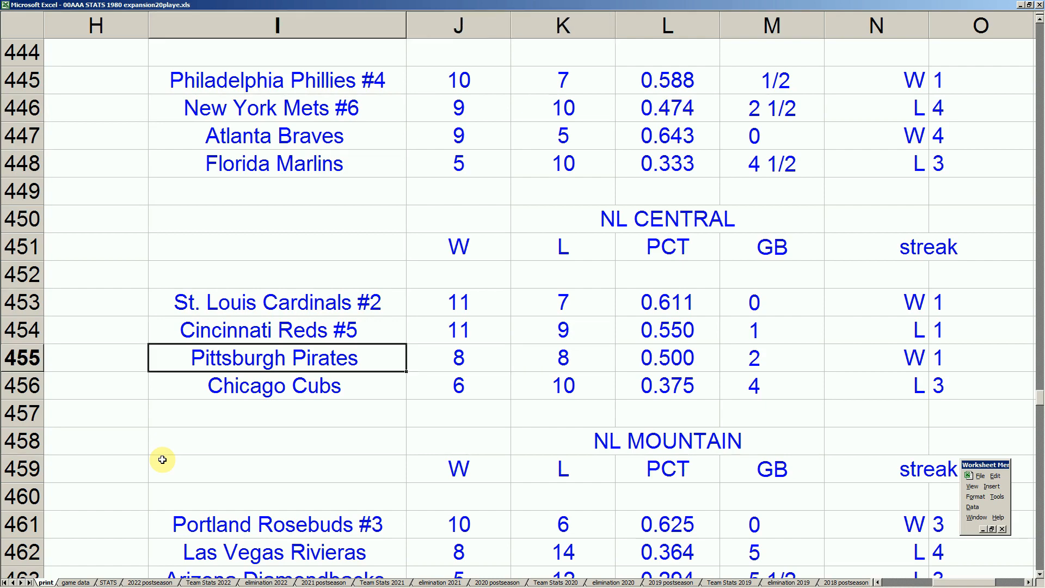
- Return to the American League standings and examine the California Angels' win-loss record in AL West
key(Home)
key(Down)
key(Down)
key(Down)
key(Down)
key(Down)
key(Down)
key(Down)
key(Down)
key(Down)
key(Down)
key(Down)
key(Down)
key(Down)
key(Down)
key(Down)
key(Down)
key(Down)
key(Down)
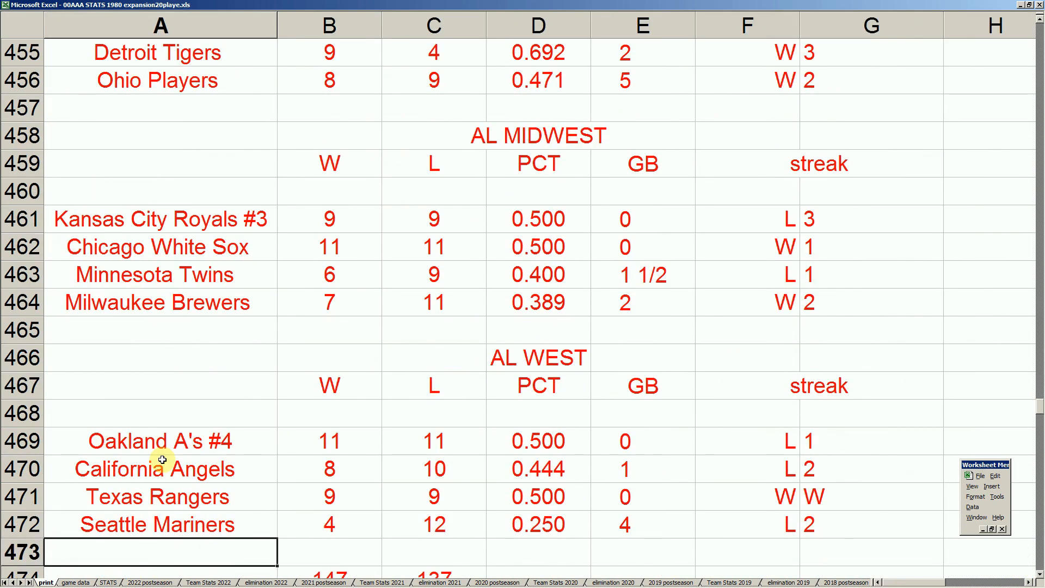
key(Up)
key(Up)
key(Up)
key(Right)
key(Right)
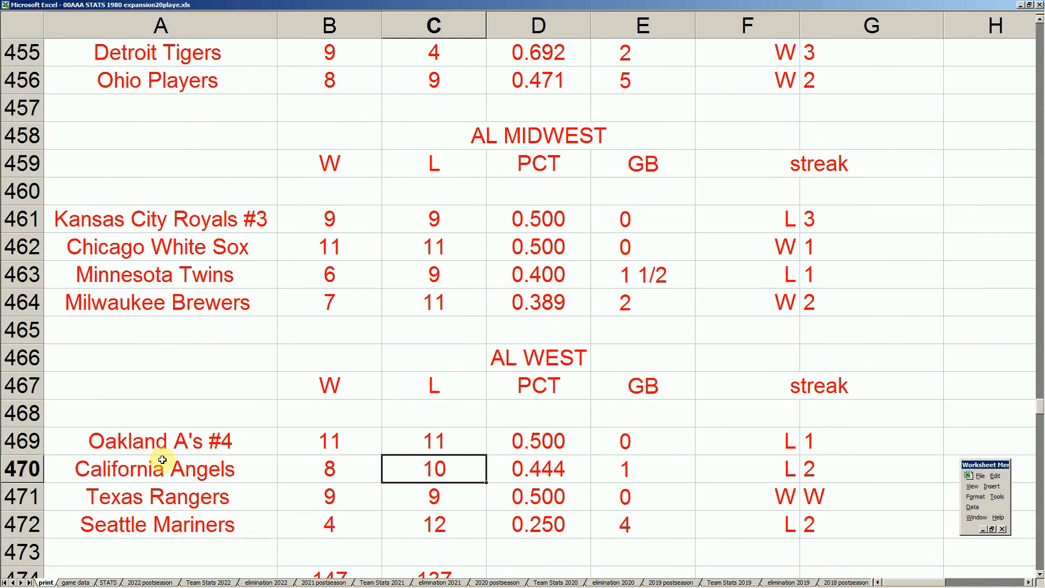
key(Left)
key(Left)
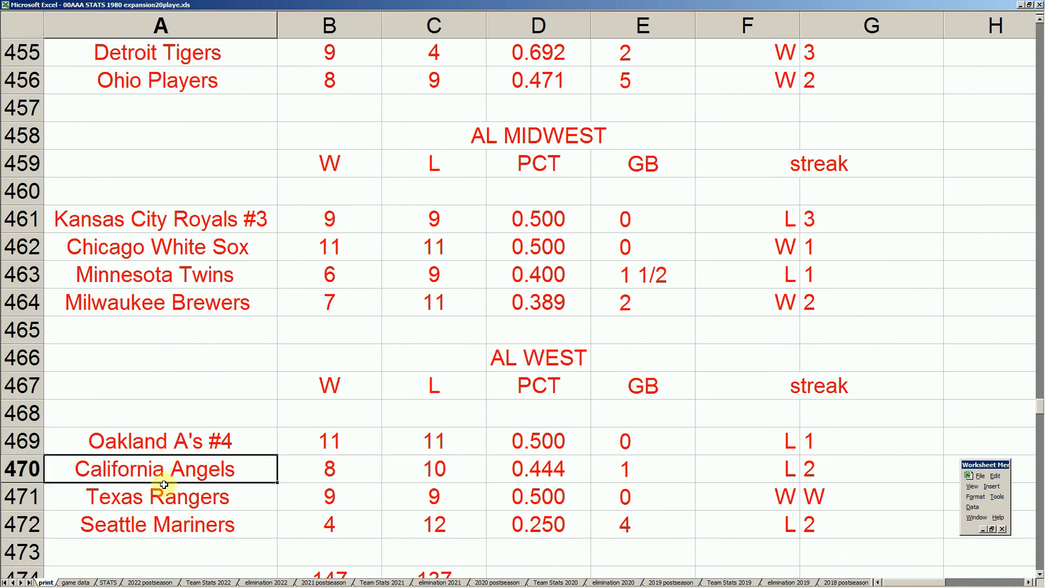
- Switch to the 41calpit.xls workbook and select California's starting pitcher in the game 279 box score
mouse_move(310, 585)
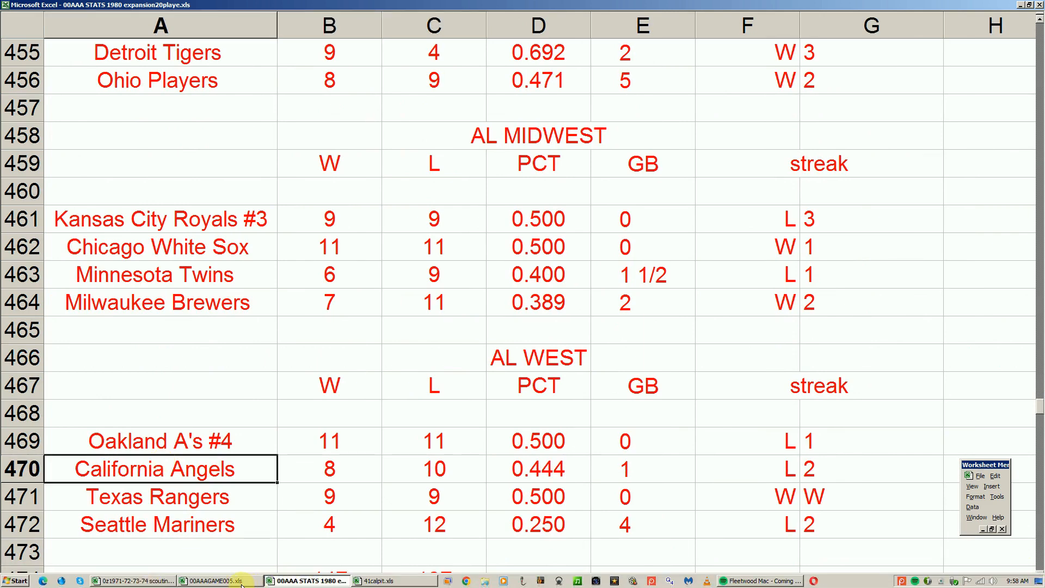
mouse_move(241, 585)
click(362, 582)
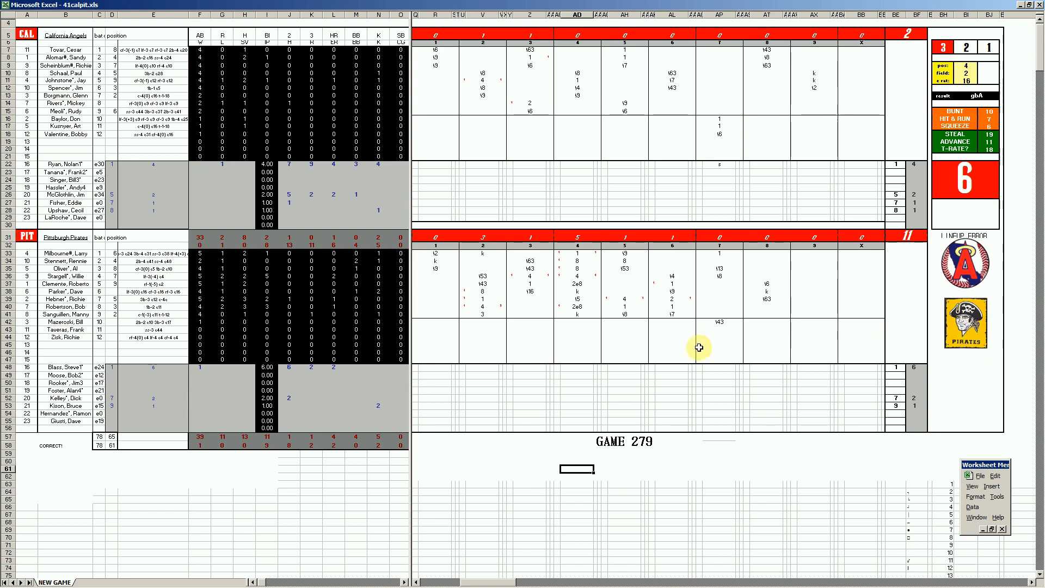
click(81, 165)
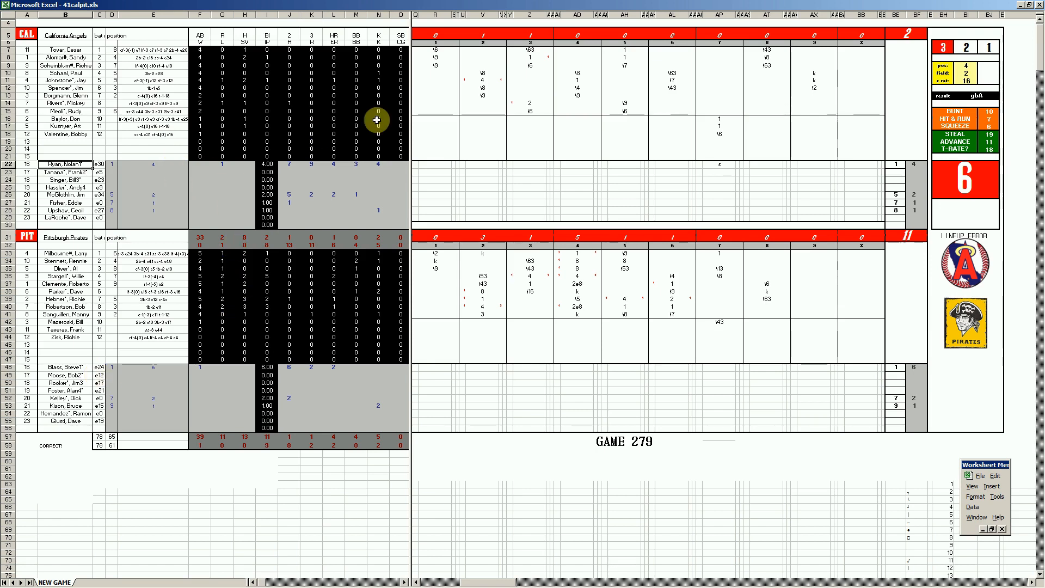
- Examine the "4" results in the scoring grid: one for each team in the second inning and Pittsburgh's in the third
click(483, 82)
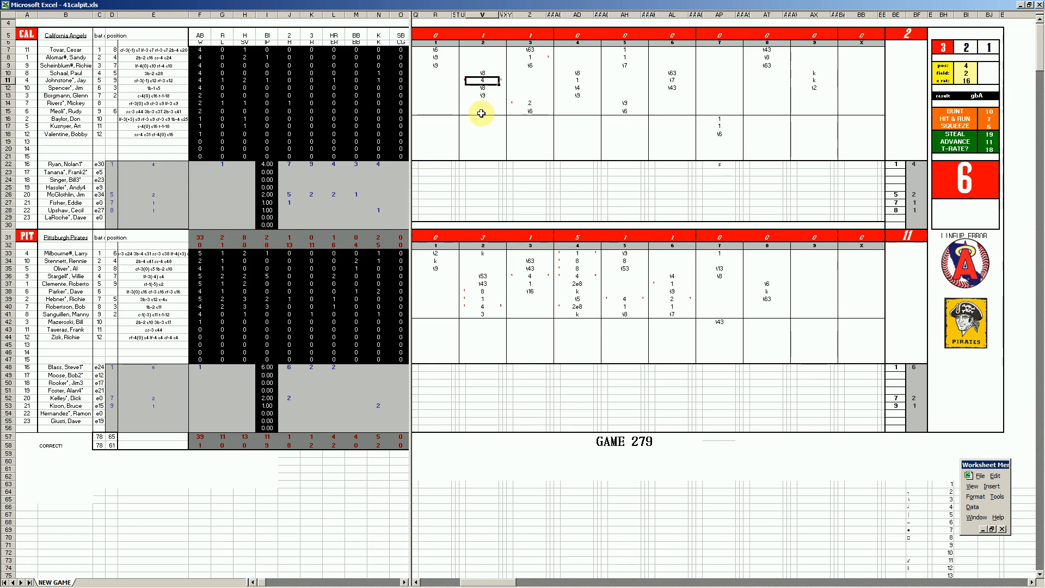
click(485, 307)
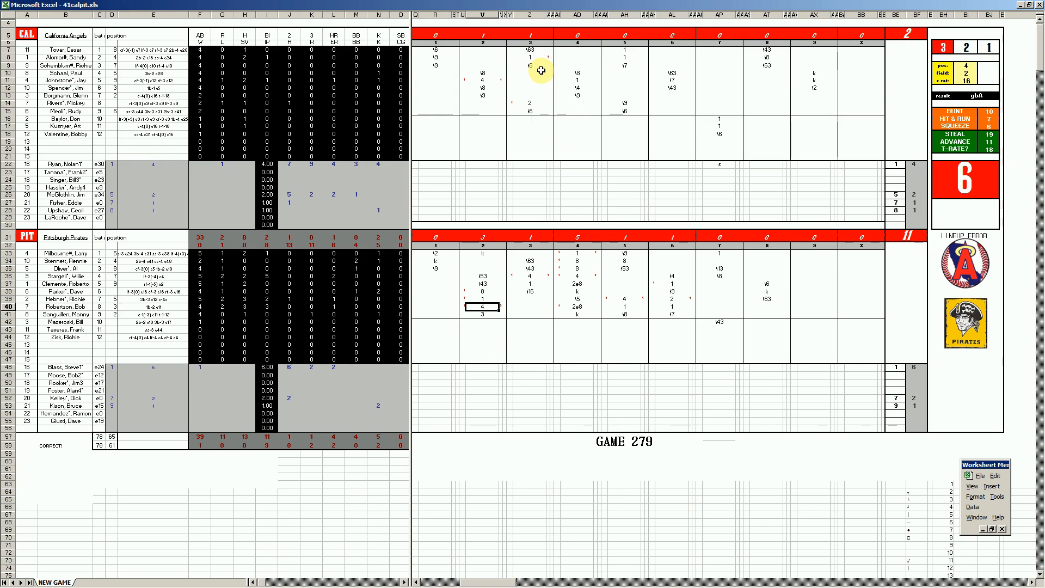
click(531, 277)
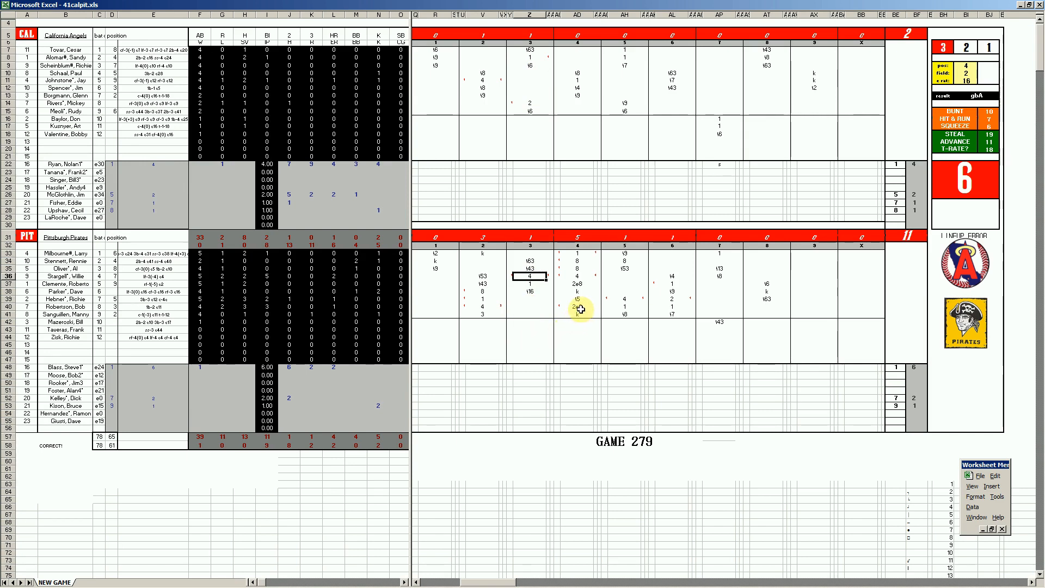
- Examine Pittsburgh's fourth-inning "4" result in the game 279 grid, and switch to the 00AAAGAME005.xls workbook
click(581, 277)
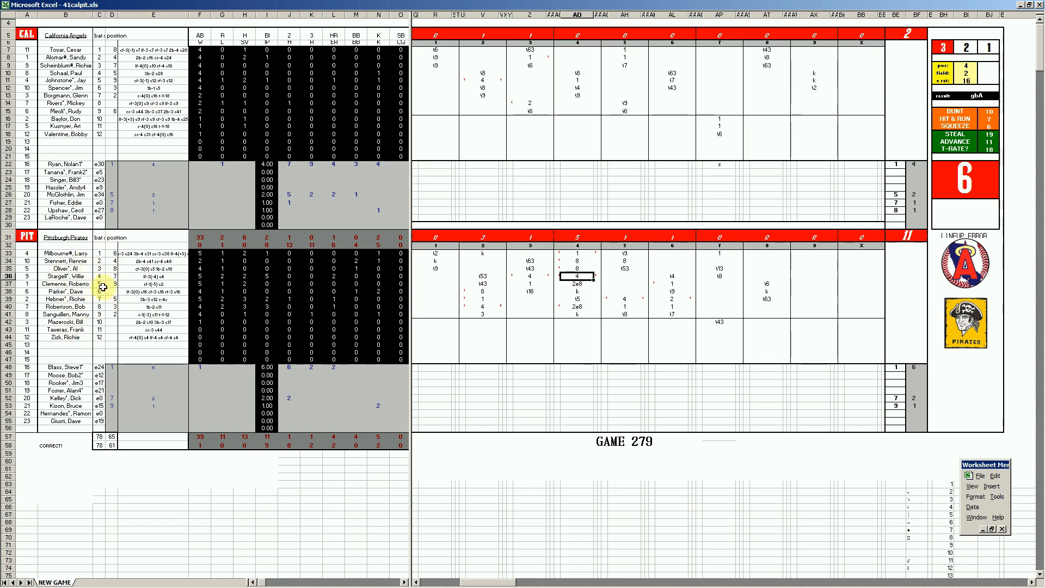
mouse_move(311, 585)
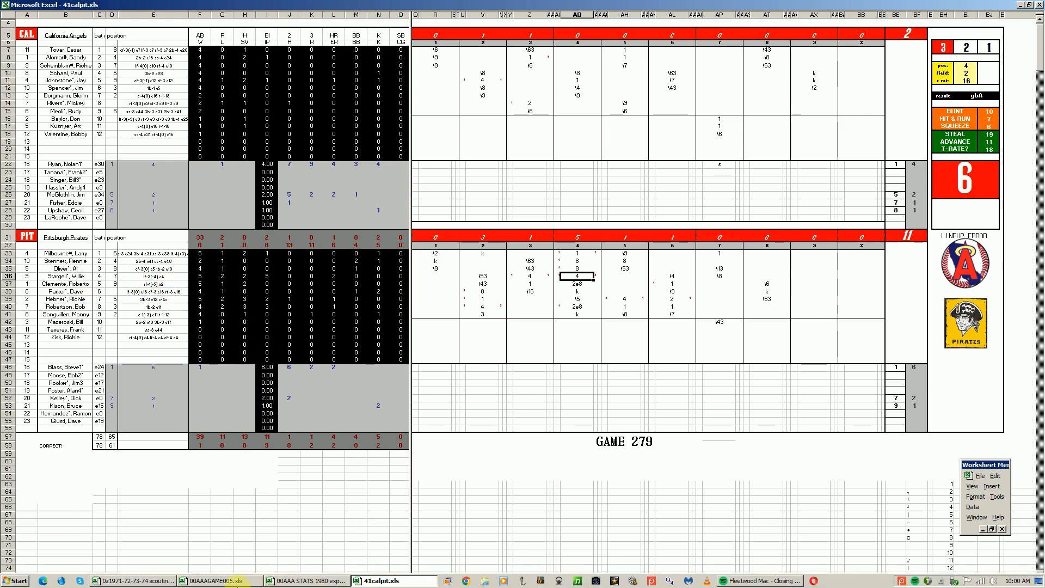
click(235, 581)
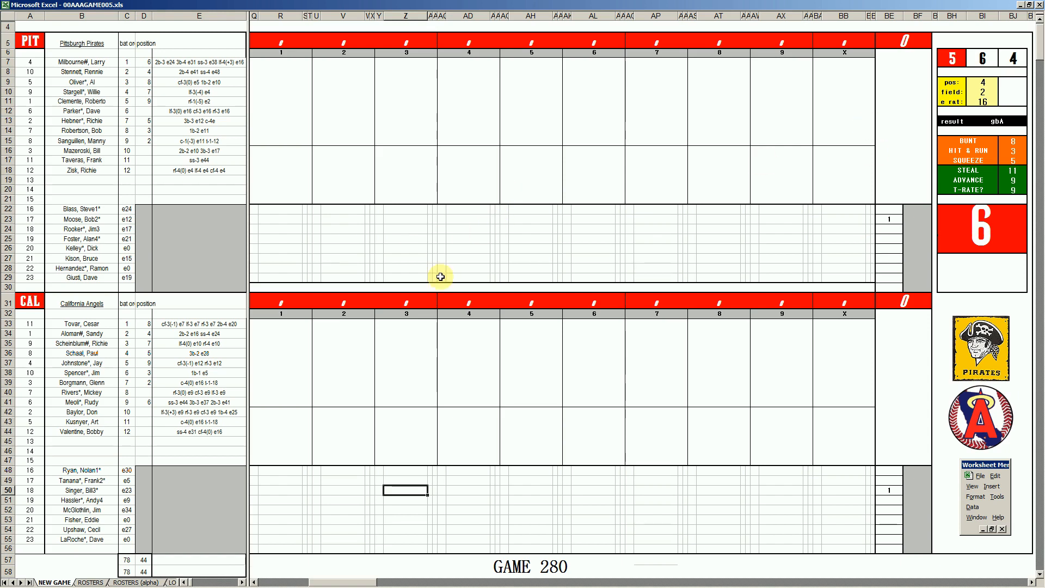
- Record Pittsburgh's first inning of game 280 with out codes 4, 53 and 8 for the first three batters
click(281, 64)
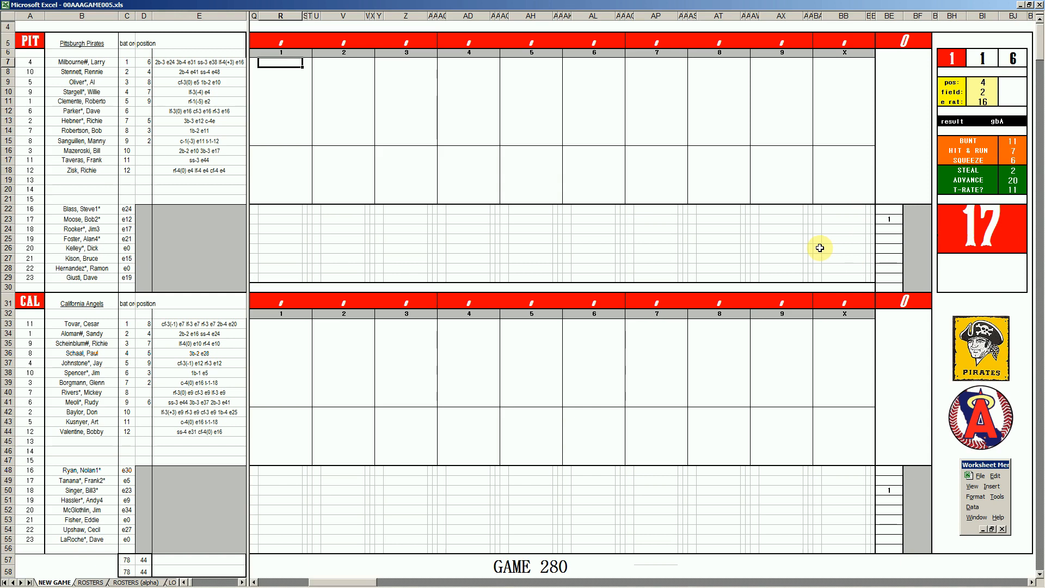
text(#4)
key(Return)
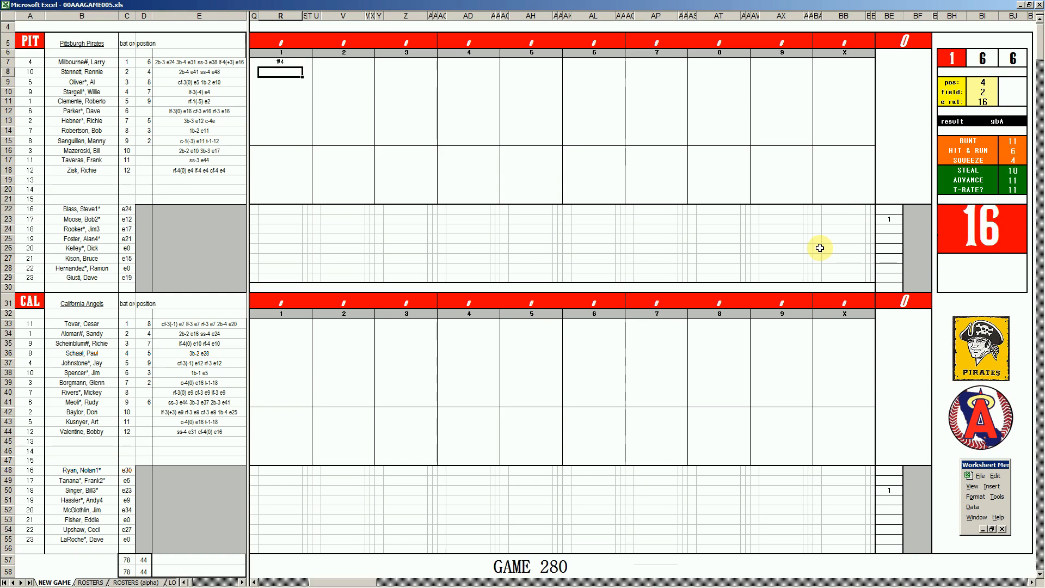
text(#53)
key(Return)
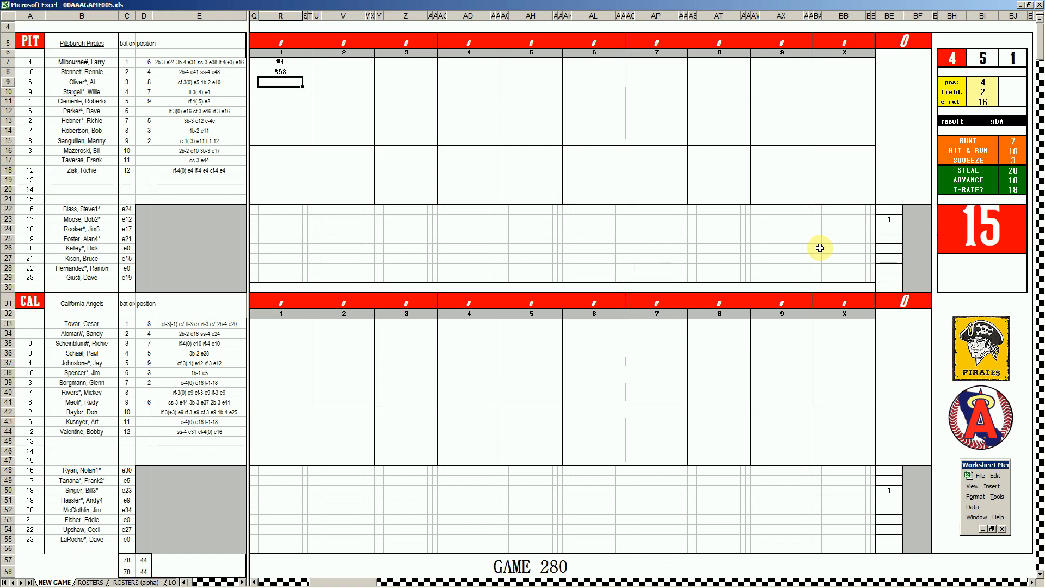
text(#8)
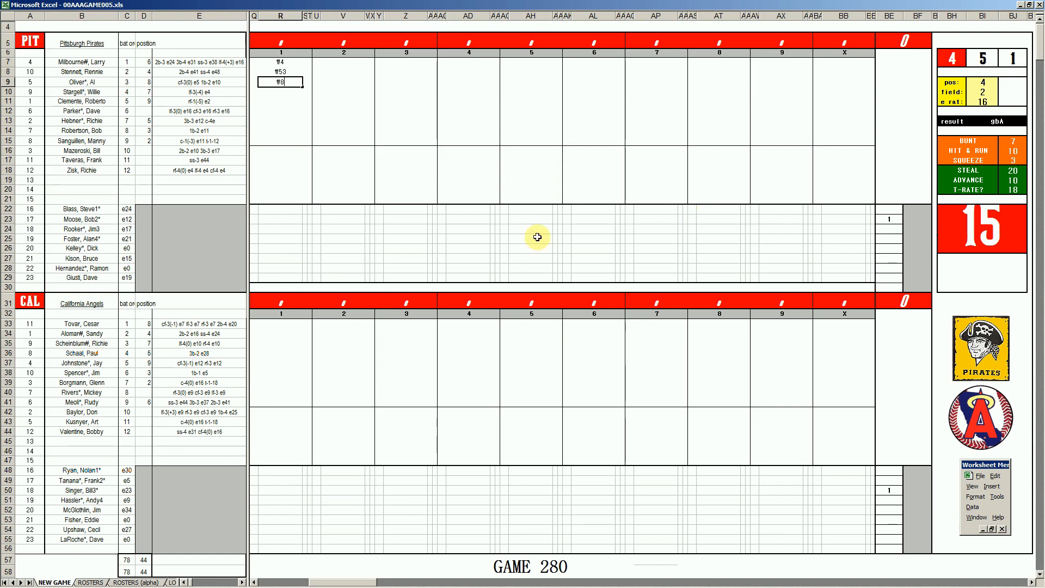
- Set the fielding lookup to position 7 with field rating 3 for California's leadoff at-bat in the first inning
click(285, 328)
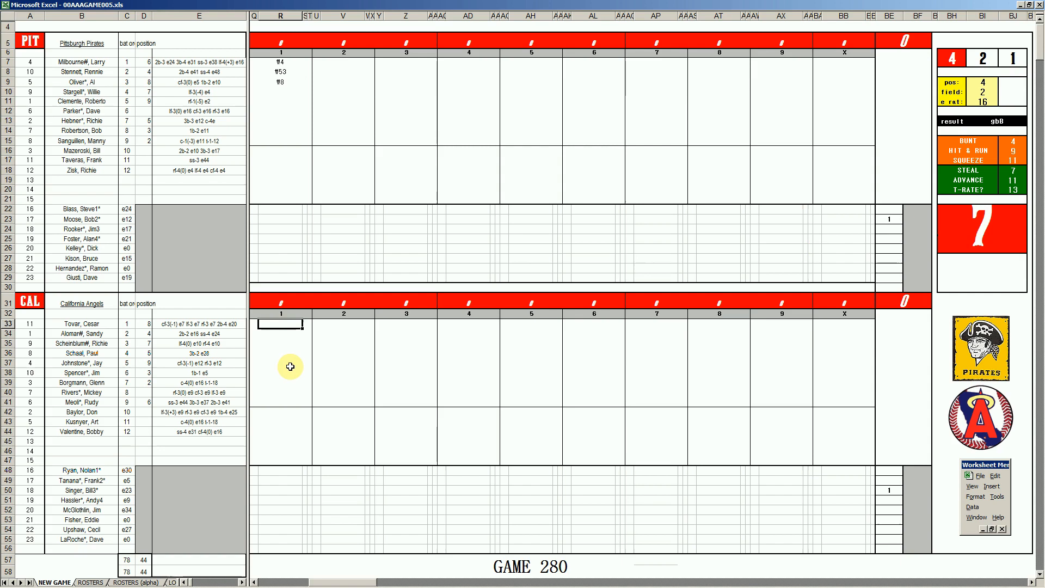
key(Tab)
text(7)
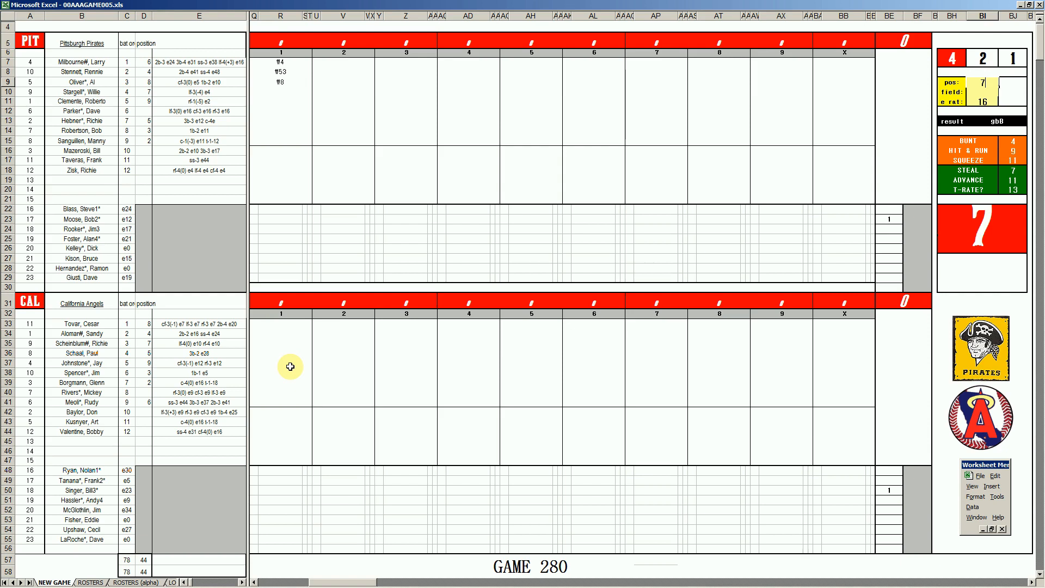
key(Return)
text(3)
key(Return)
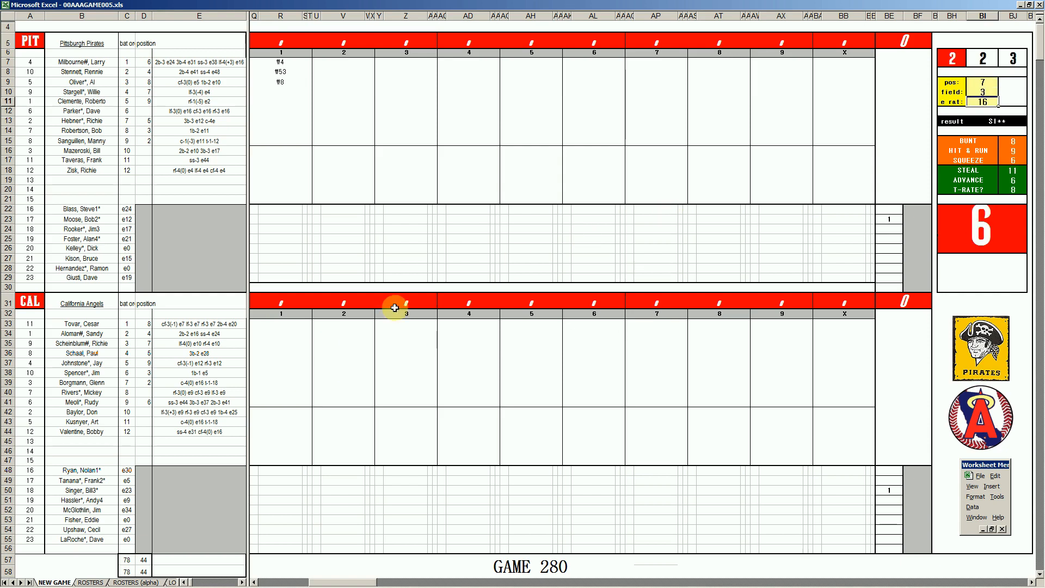
- Record a 1 for each of California's first two batters in the first inning
click(289, 324)
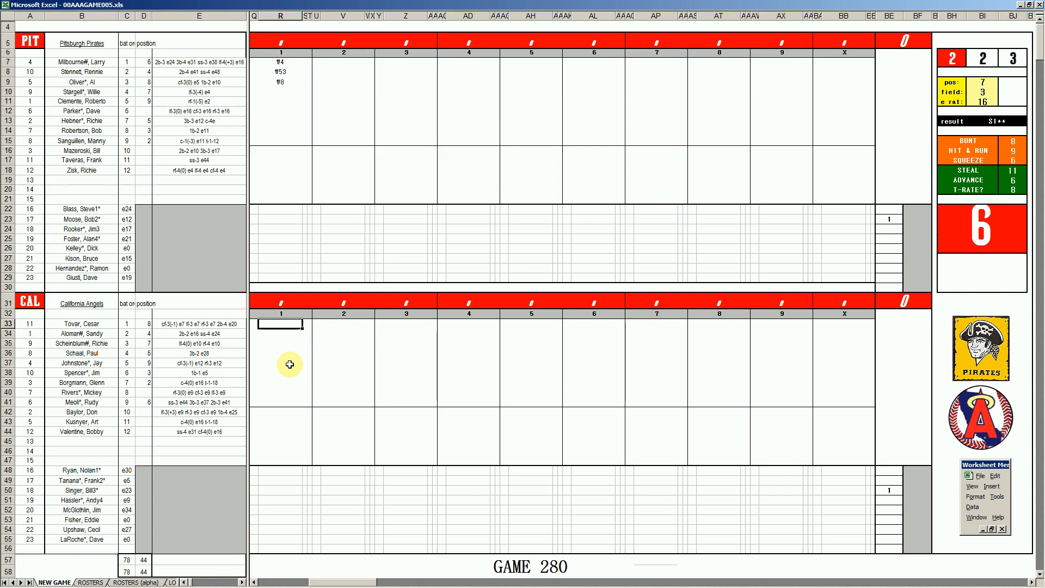
text(1)
key(Return)
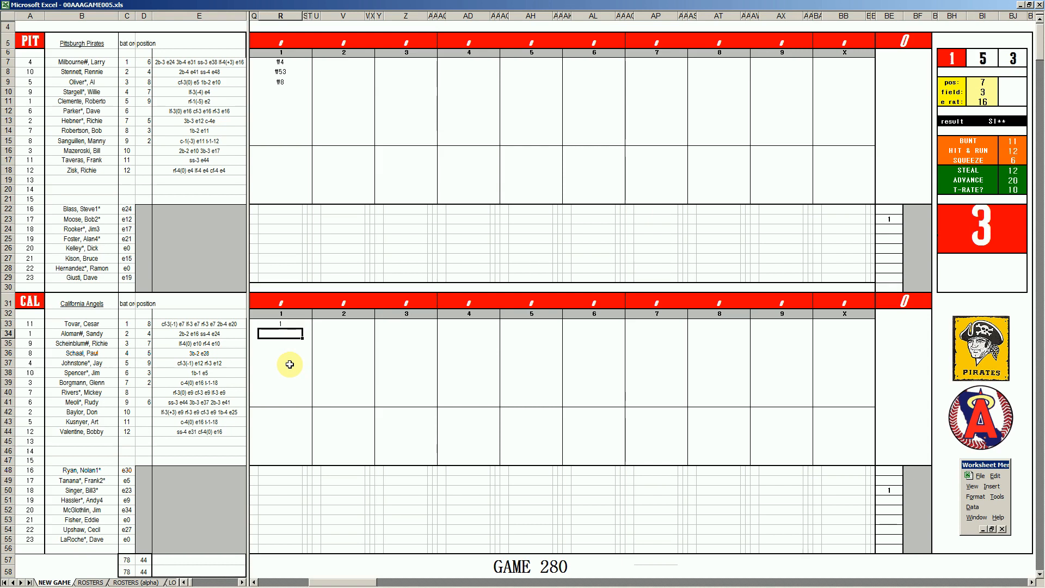
text(1)
key(Return)
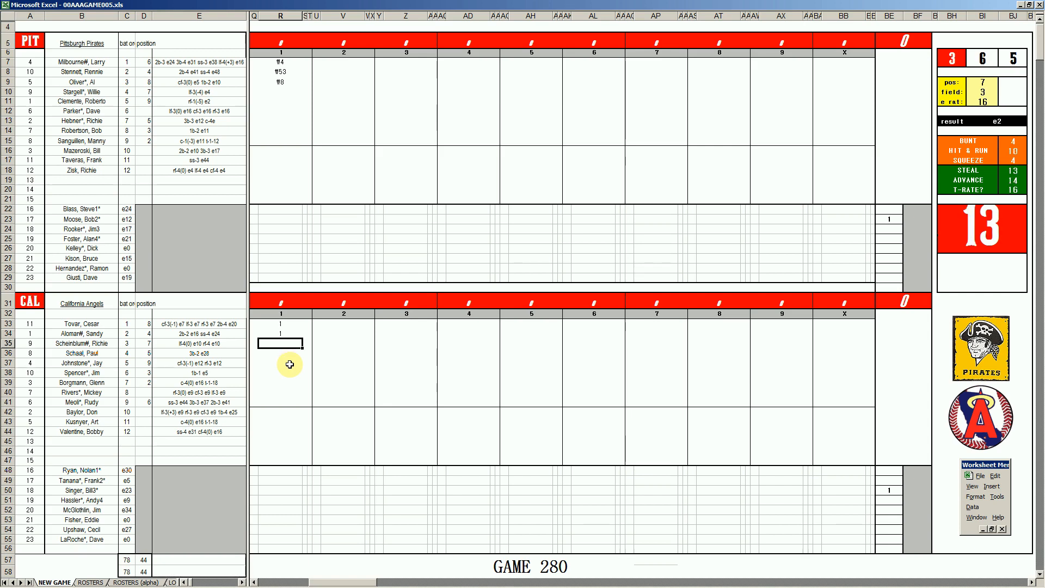
- Complete California's first inning with out code 463 for the third batter, a run for the leadoff batter and out code 7 for the fourth
text(463)
key(Return)
key(Left)
text(1)
key(Right)
key(Down)
key(Down)
key(Down)
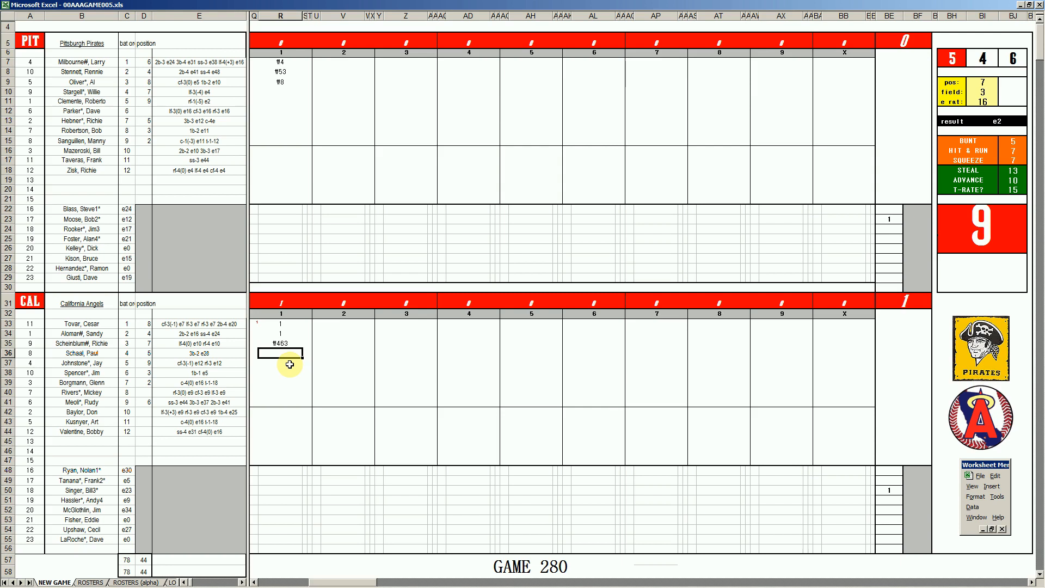
text(¥7)
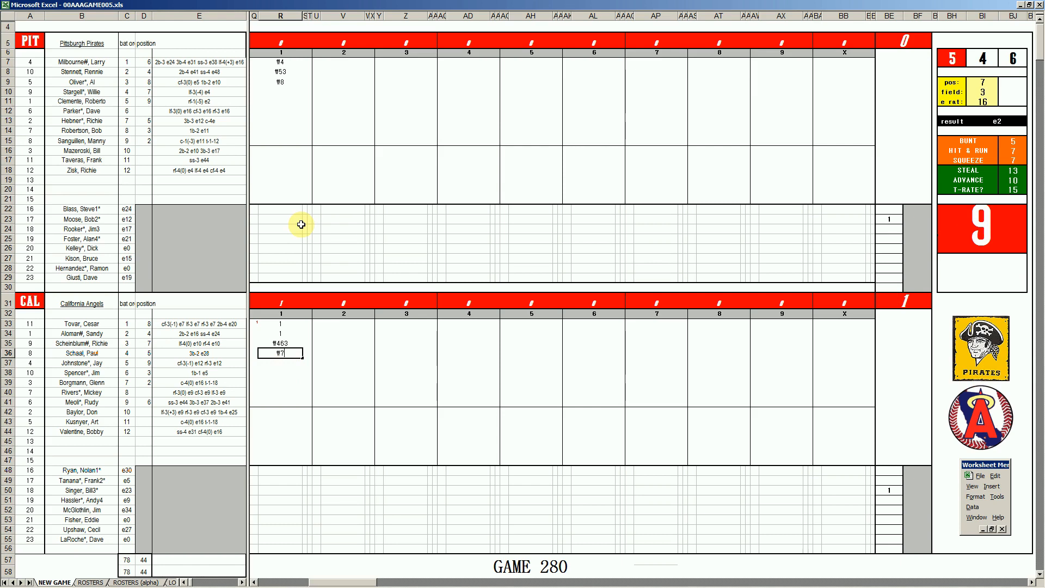
- Set the fielding lookup to position 6 for the at-bat of Pittsburgh's fourth batter in the second inning
click(338, 92)
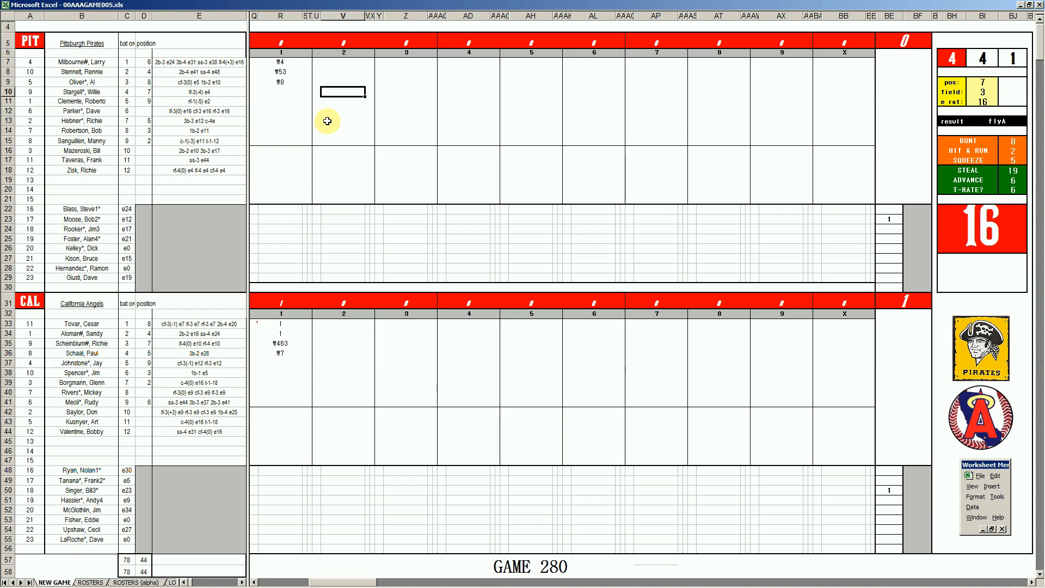
key(ctrl+q)
text(6)
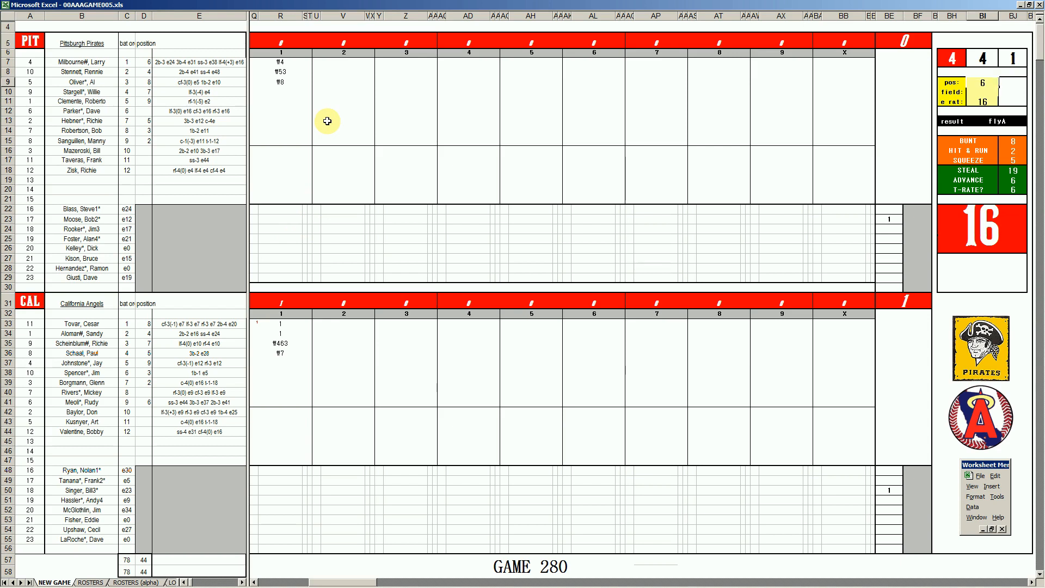
key(Return)
- Record Pittsburgh's second inning for the fourth through seventh batters: out code 63, k, 1 and out code 5
click(339, 95)
text(63)
key(Return)
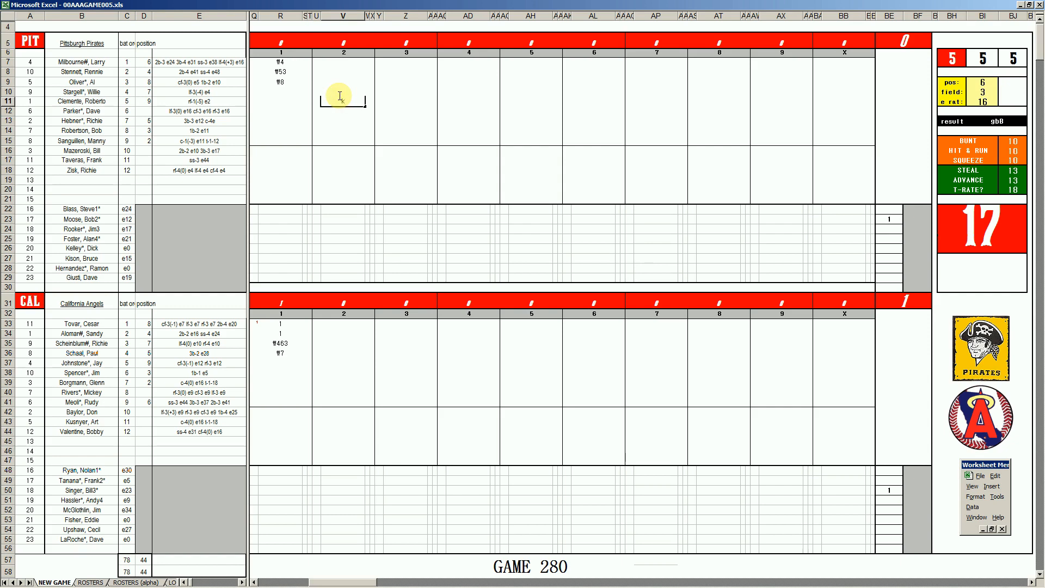
key(Return)
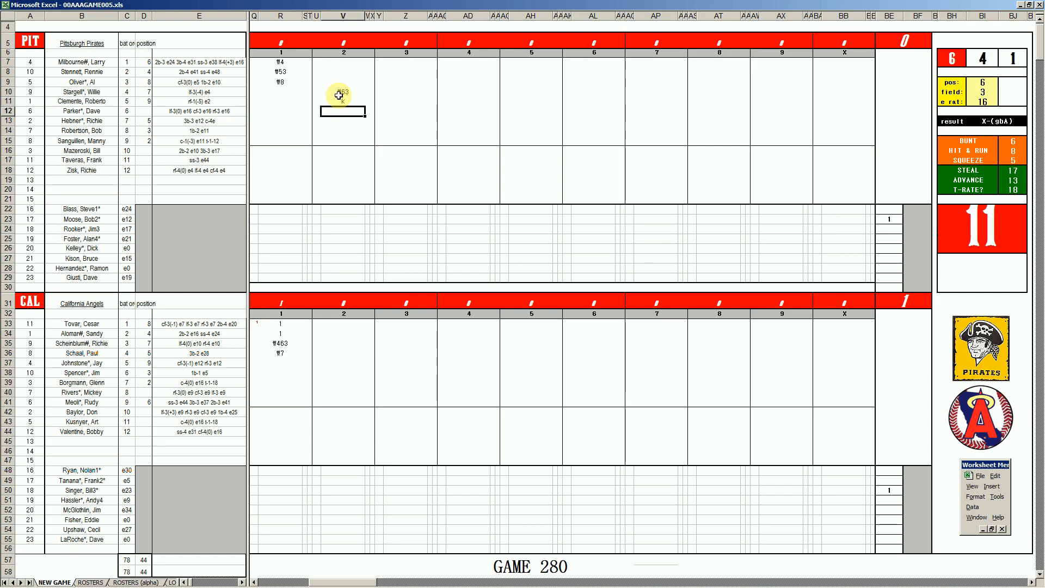
text(1)
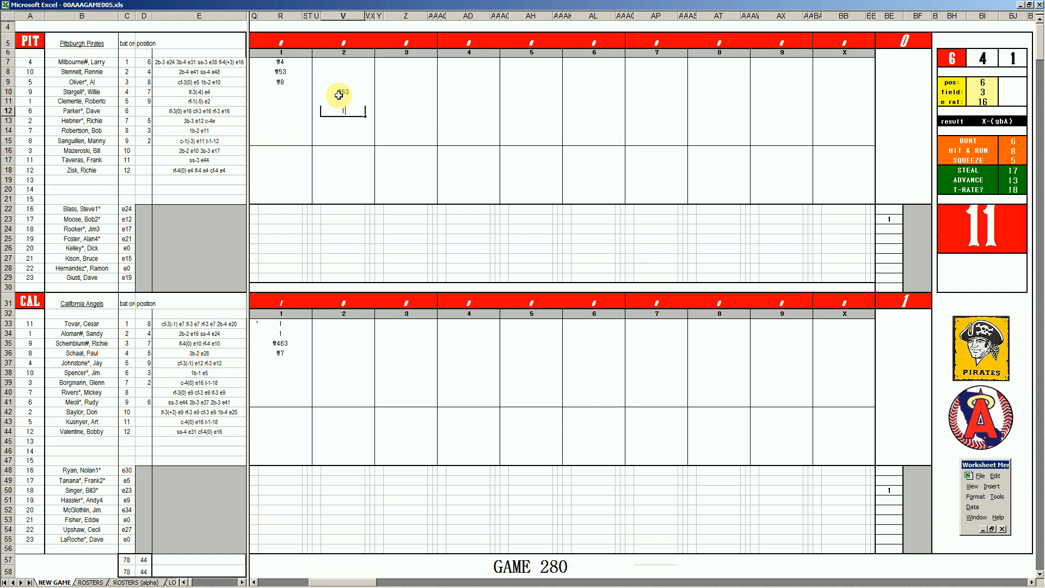
key(Return)
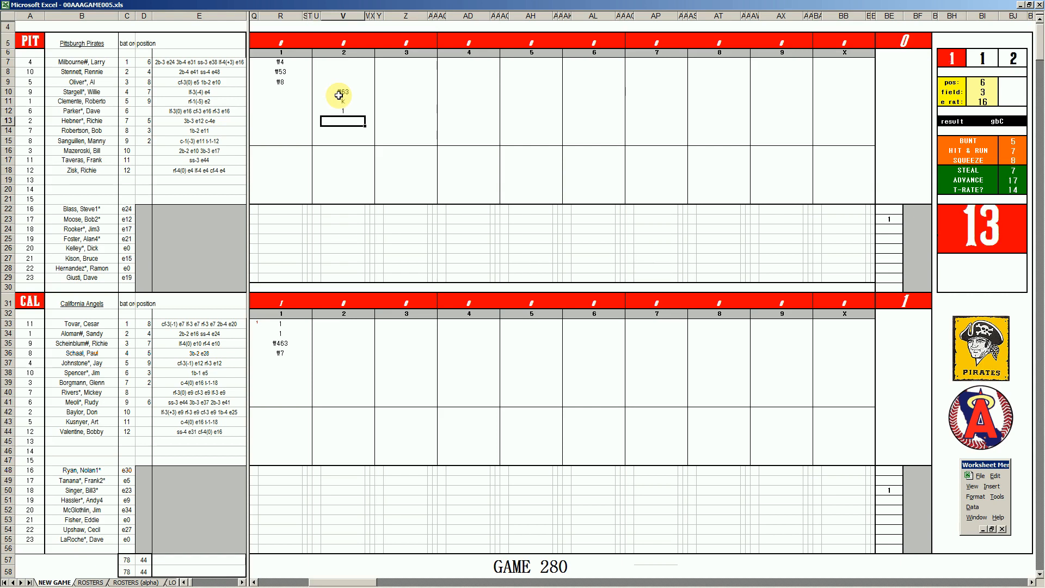
- Record a 1 for California's fifth batter in the second inning
click(324, 364)
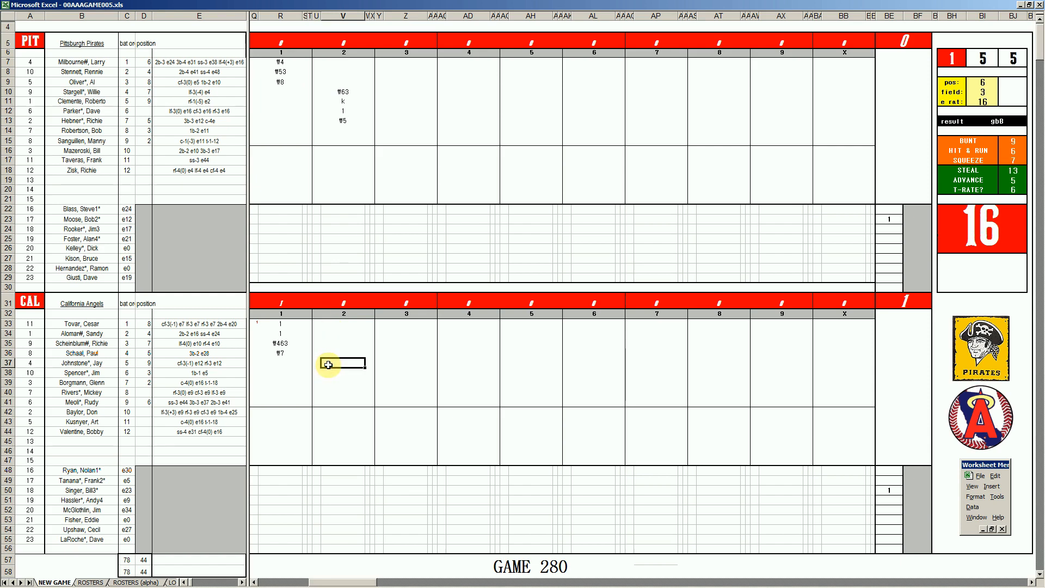
text(1)
key(Return)
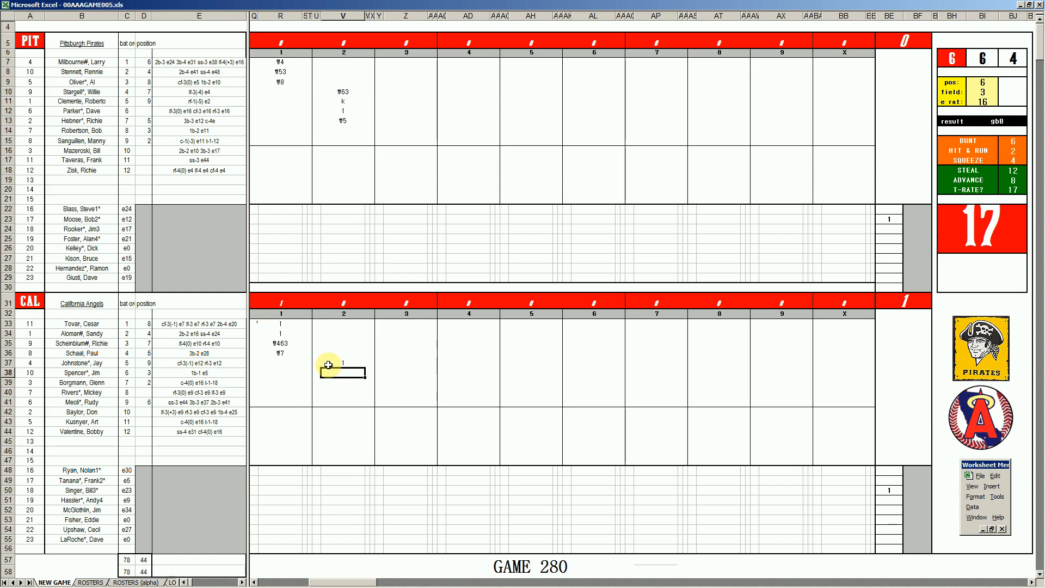
- Set the fielding lookup to position 5 with error rating 12 for the at-bat of California's sixth batter
key(ctrl+q)
text(5)
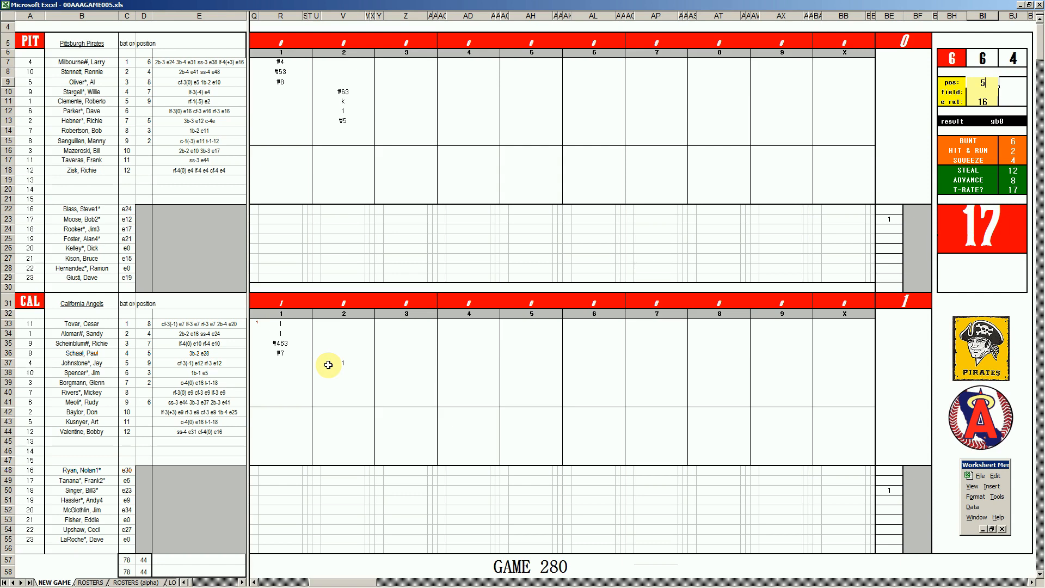
key(Return)
key(Return)
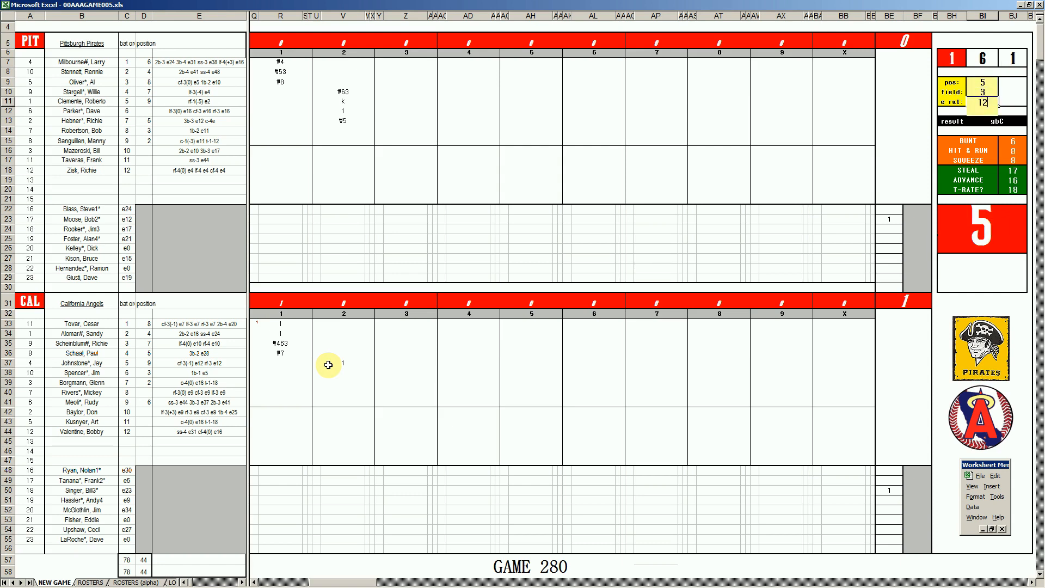
- Record California's sixth through eighth batters in the second inning as 1, out code 3 and out code 9
click(342, 372)
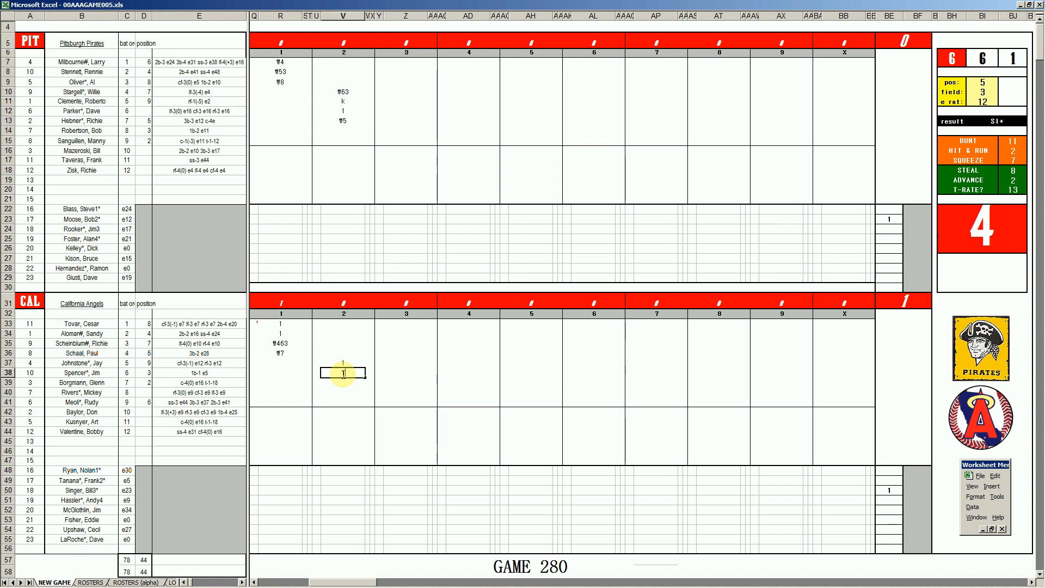
key(Return)
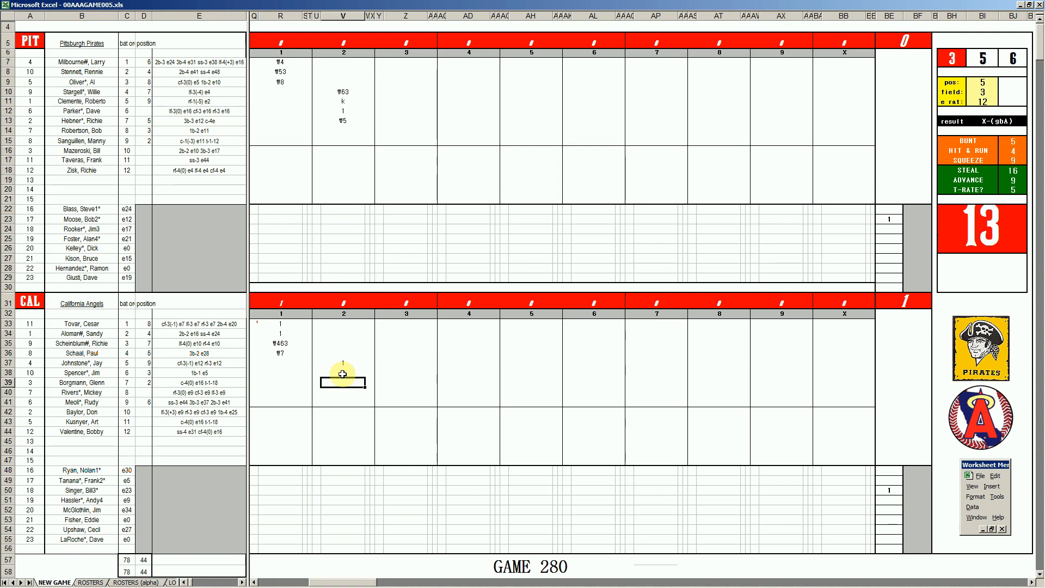
text(\3)
key(Return)
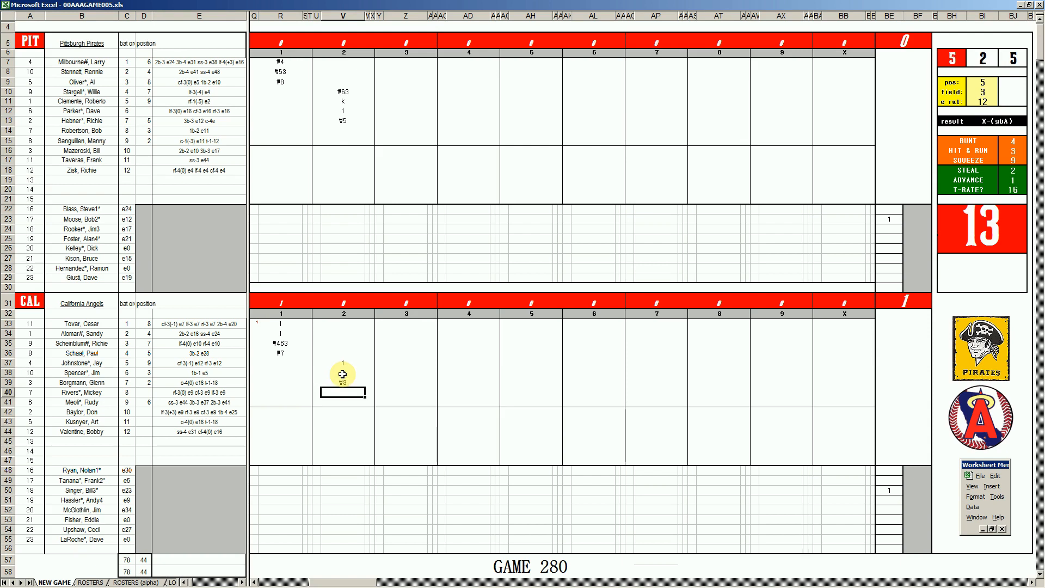
text(\9)
key(Return)
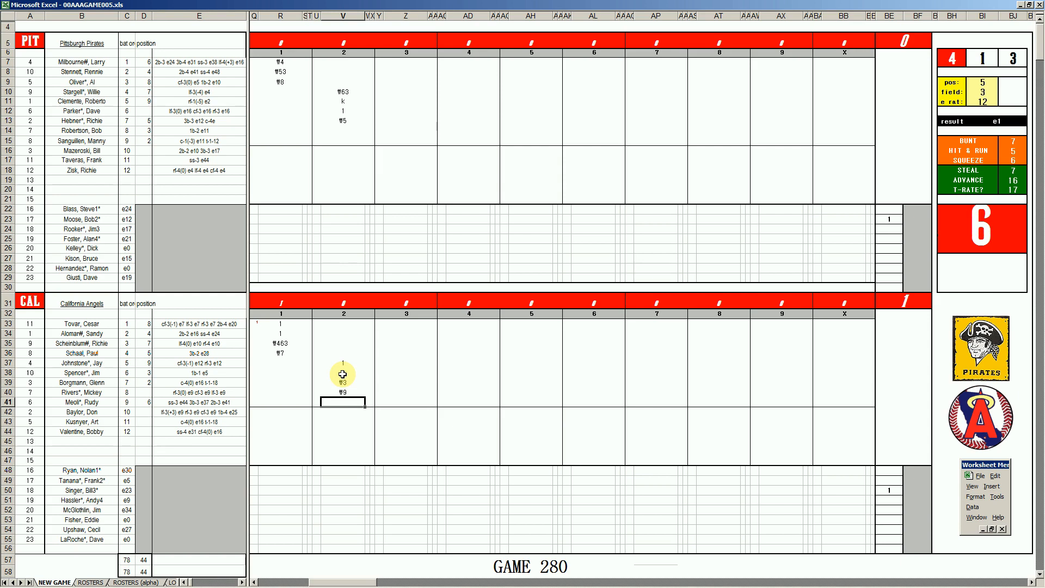
- Set the fielding lookup to position 8 with error rating 5 for the at-bat of California's ninth batter
key(ctrl+e)
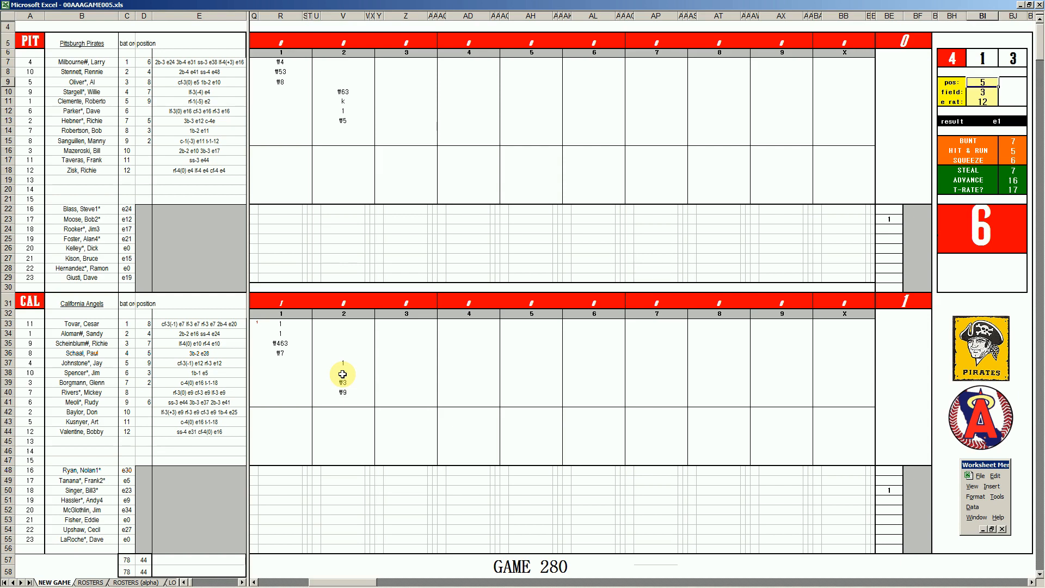
text(8)
key(Return)
key(Return)
text(5)
key(Return)
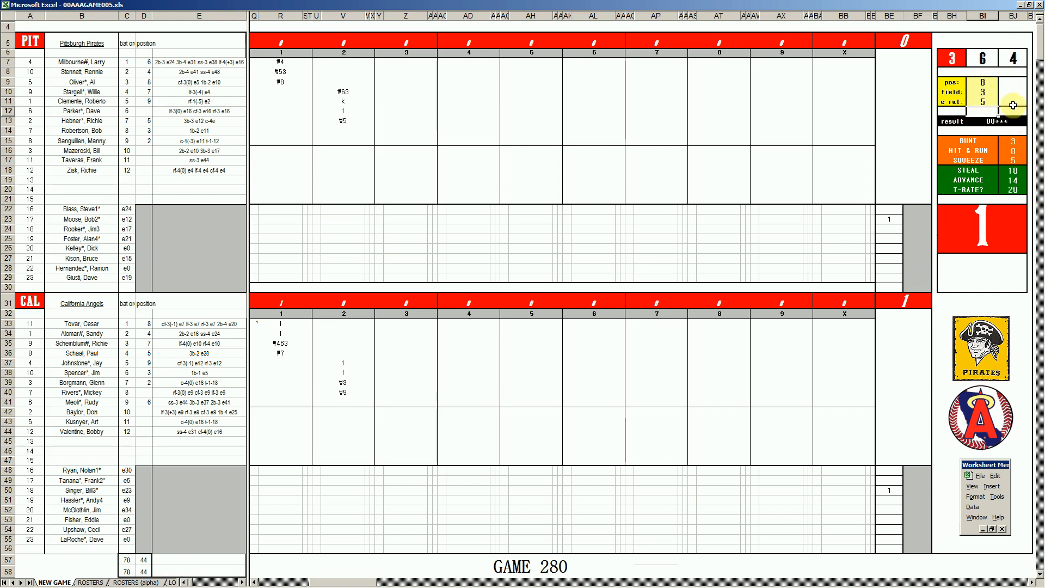
- Record a 2 for California's ninth batter in the second inning, and enter the runs batted in beside it
click(353, 402)
text(2)
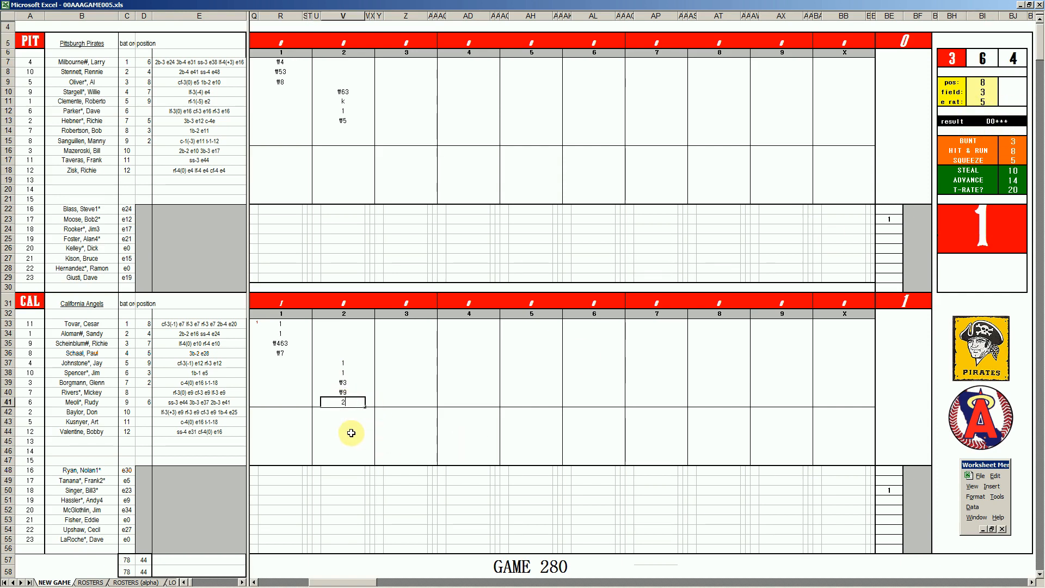
key(Tab)
- Mark a run for California's fifth and sixth batters in the second inning, and select the leadoff batter's second-inning cell
key(Left)
key(Left)
key(Up)
key(Up)
key(Up)
key(Up)
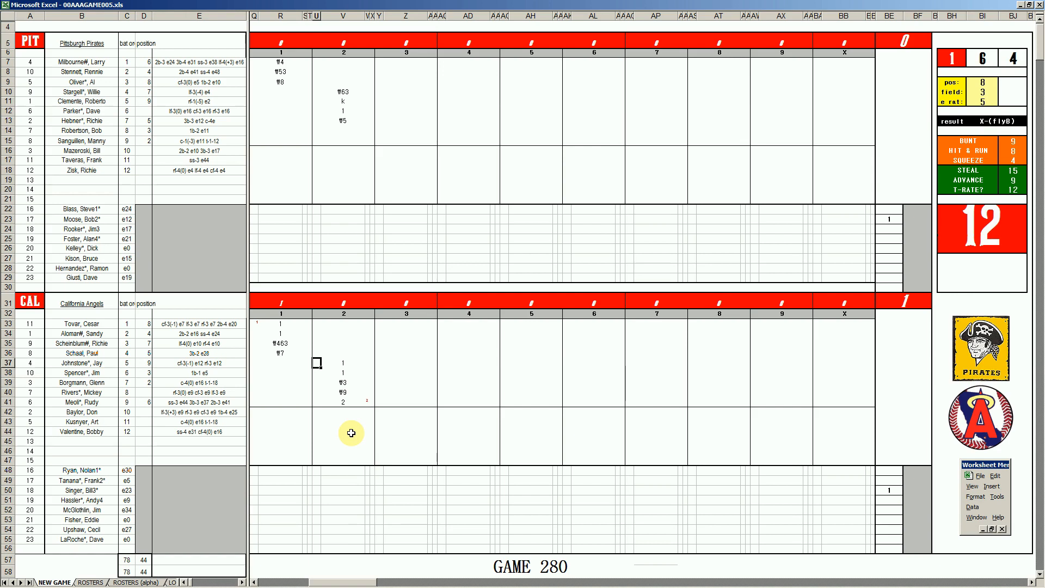
text(1)
key(Return)
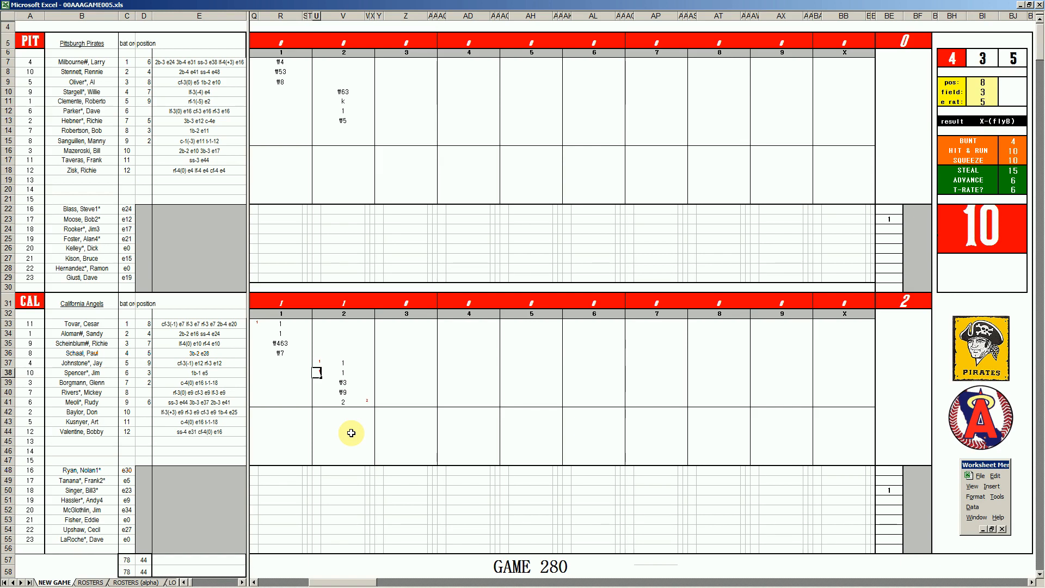
click(345, 323)
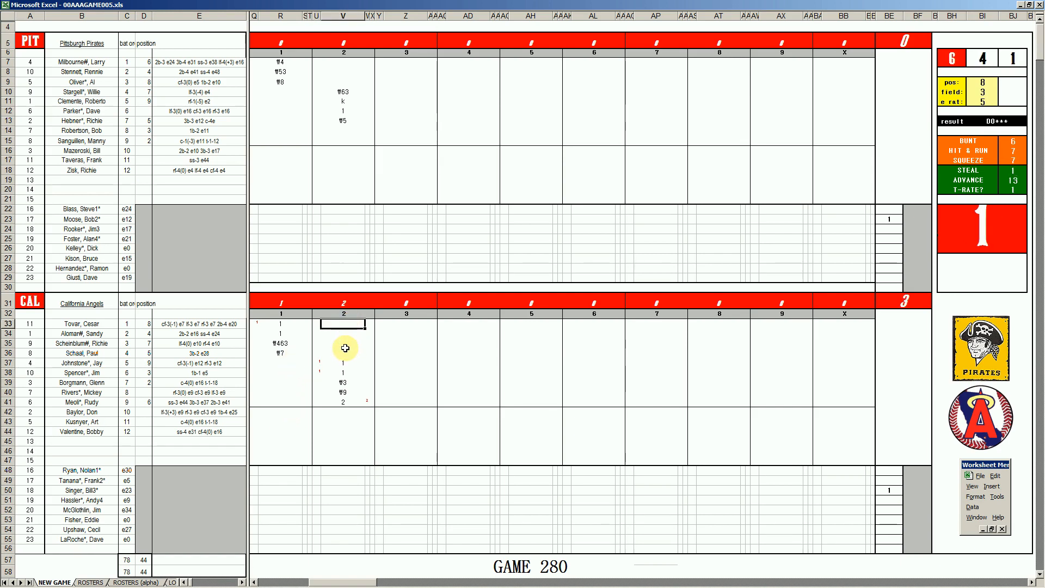
- Look up position 6 with fielding 3 and error rating 38, and record out code 63 for California's leadoff batter in the second inning
key(ctrl+p)
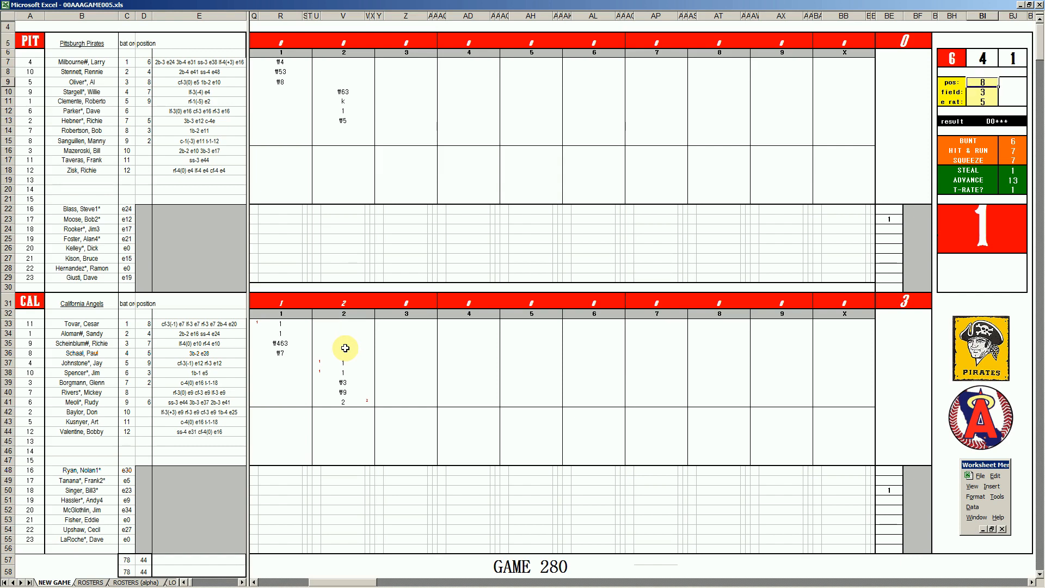
text(6)
key(Return)
key(Return)
text(38)
key(Return)
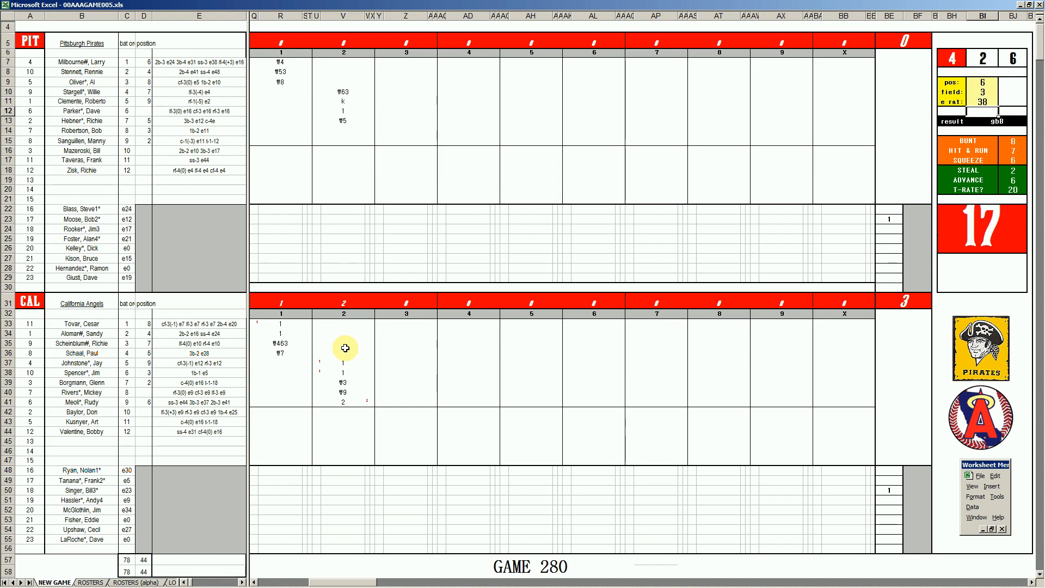
click(344, 326)
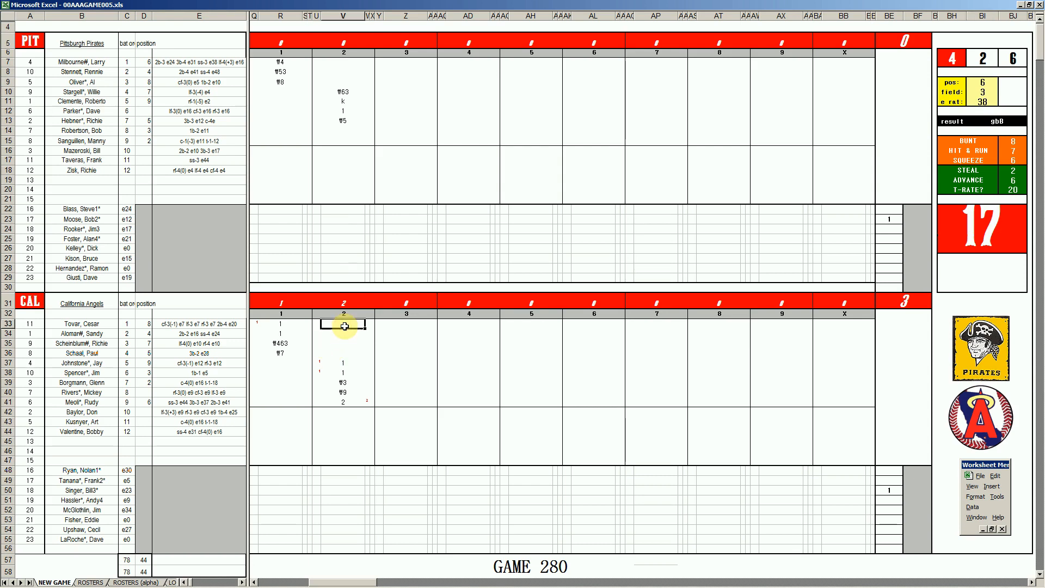
text(#63)
- Set the fielding lookup to position 7, fielding 4 and error rating 10 for the third-inning at-bat of Pittsburgh's eighth batter
click(396, 129)
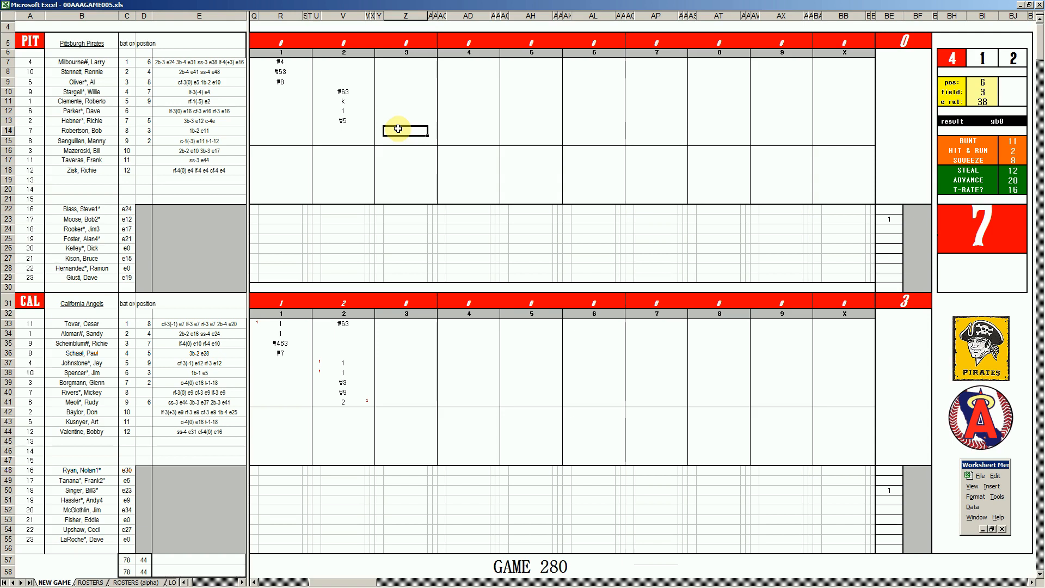
key(ctrl+f)
text(7)
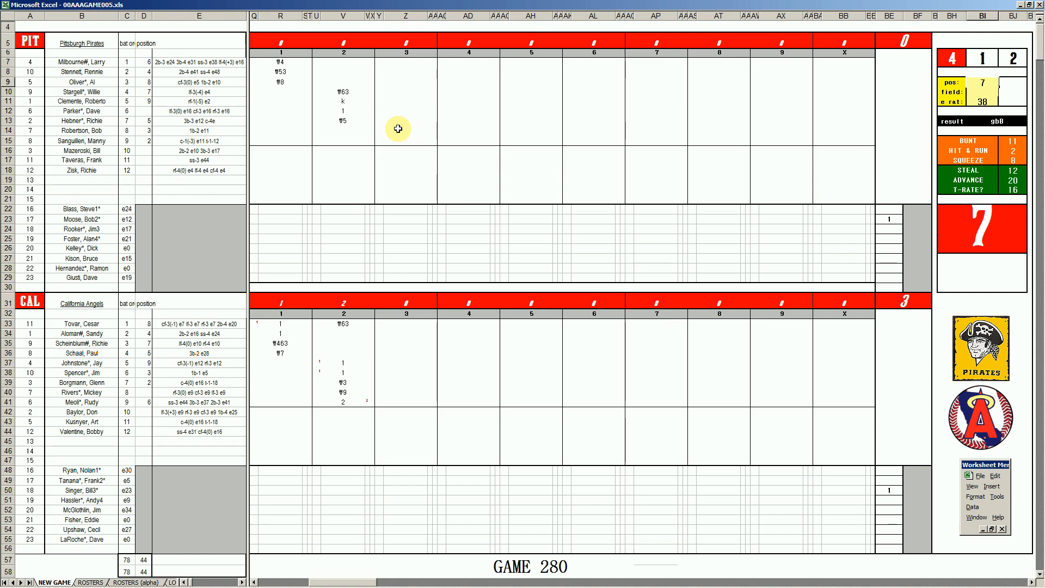
key(Return)
text(4)
key(Return)
text(10)
key(Return)
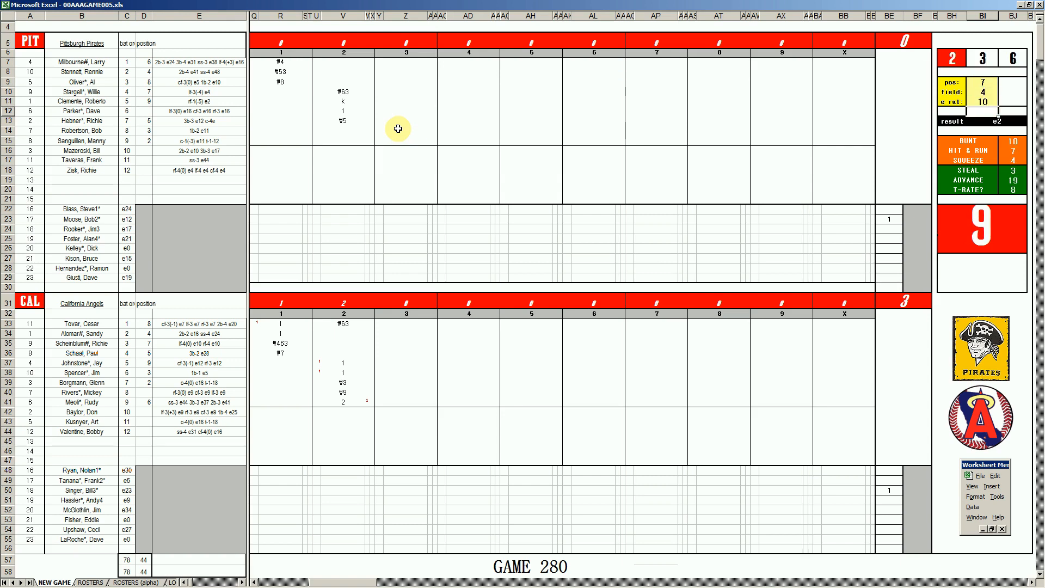
- Record Pittsburgh's third inning as 2e7 and k for the eighth and ninth batters, and out codes 7 and 63 for the first and second
click(391, 129)
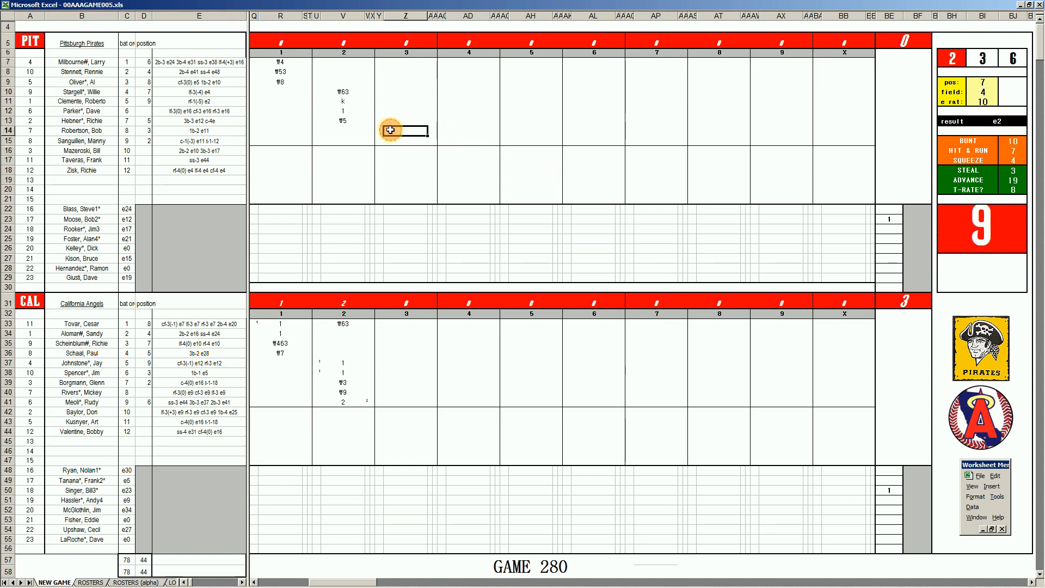
text('2e7)
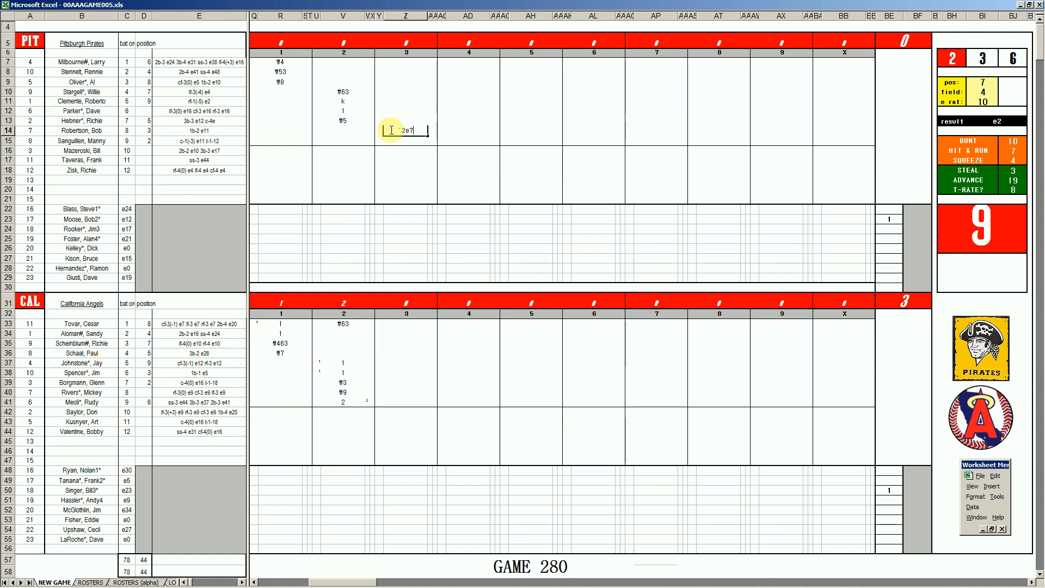
key(Return)
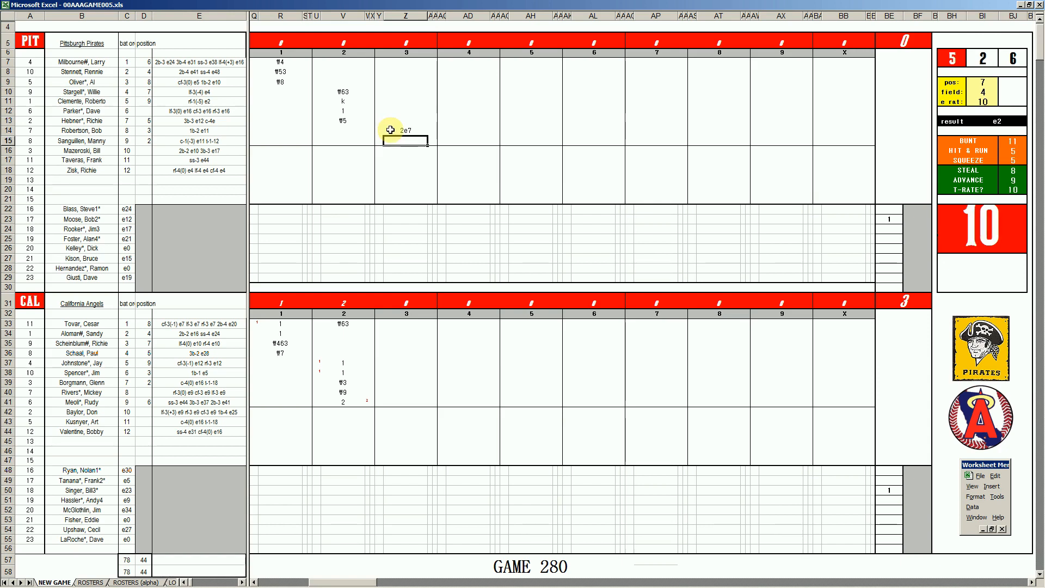
text(k)
click(406, 62)
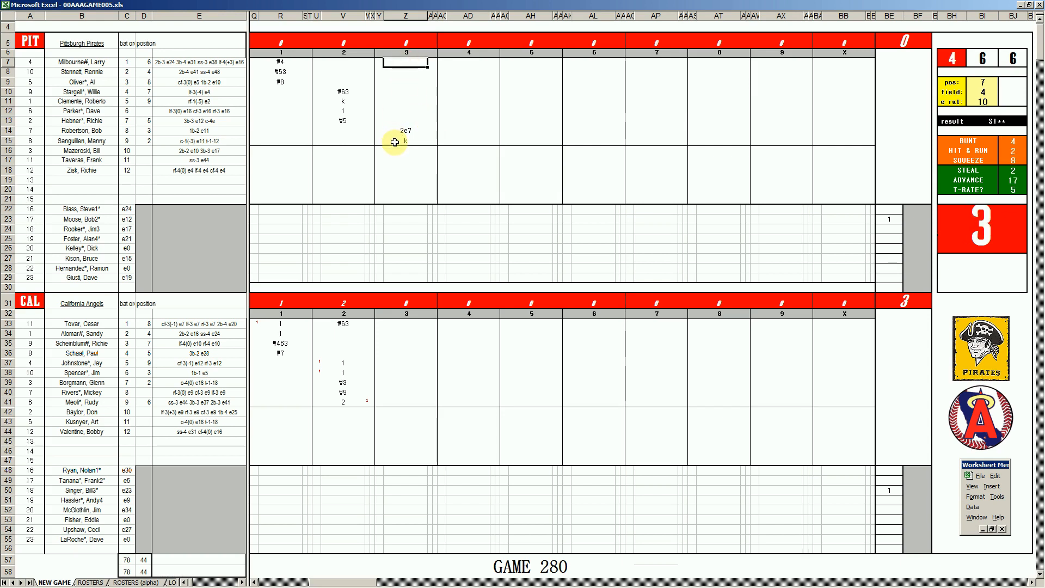
text(#7)
key(Return)
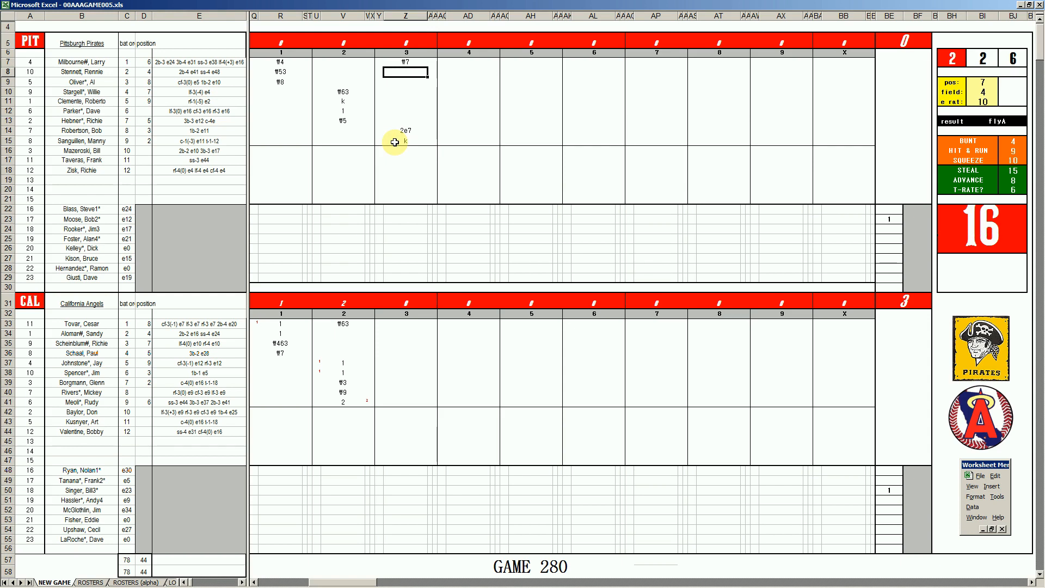
text(#63)
- Set the fielding lookup to position 8, fielding 3 and error rating 5 for the third-inning at-bat of California's second batter
click(403, 333)
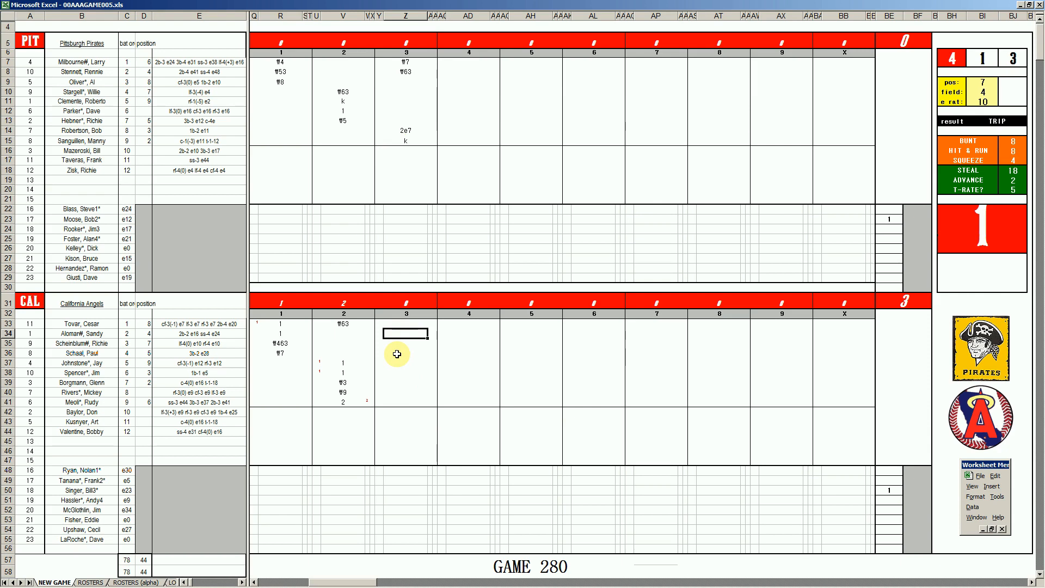
key(ctrl+f)
text(8)
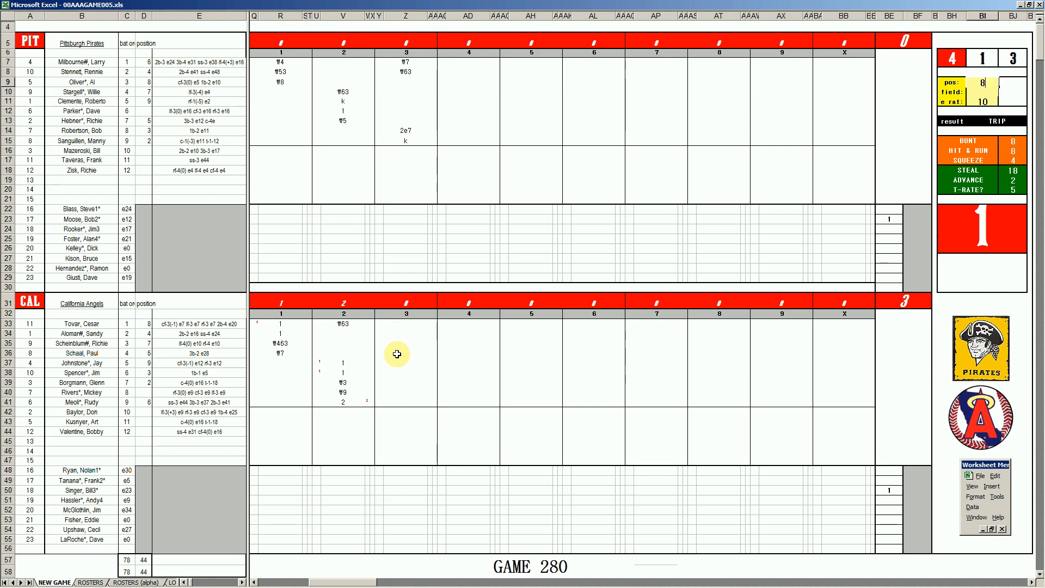
key(Return)
text(3)
key(Return)
text(5)
key(Return)
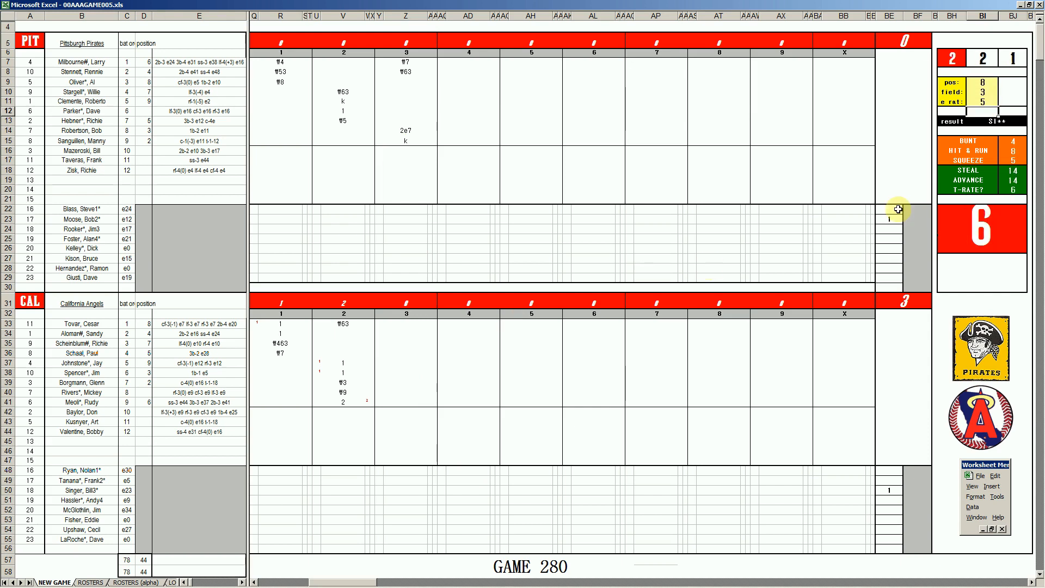
- Record California's second through fifth batters in the third inning as 1, out code 9, out code 54 and 2, and enter r for the first pitcher
click(404, 334)
text(1)
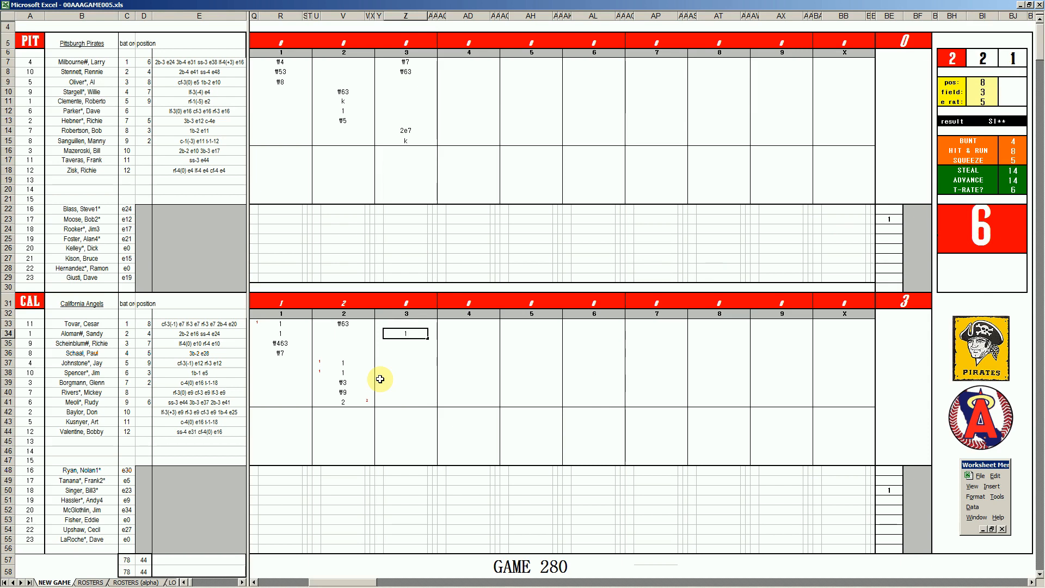
key(Return)
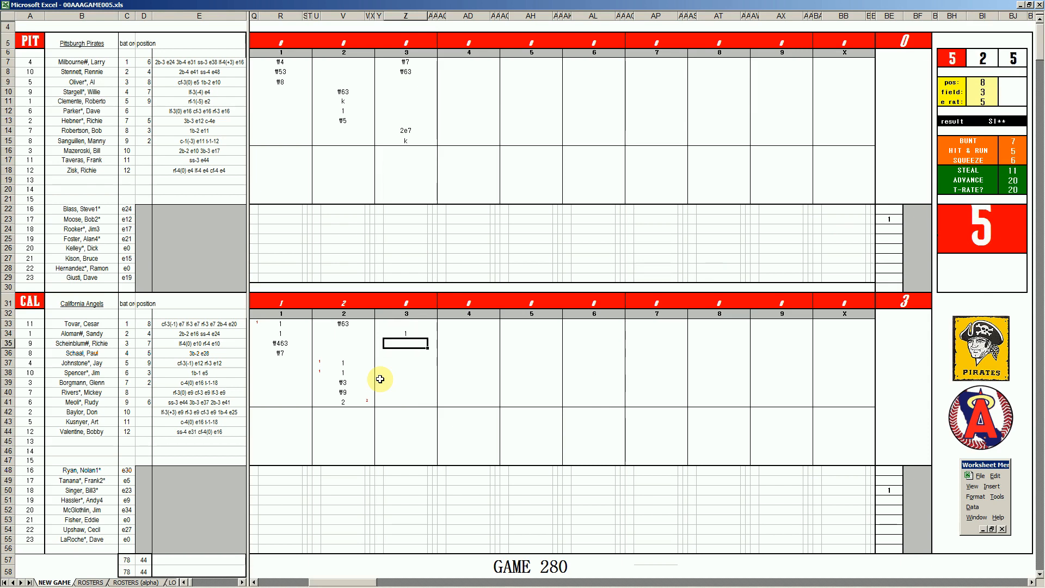
text(#9)
key(Return)
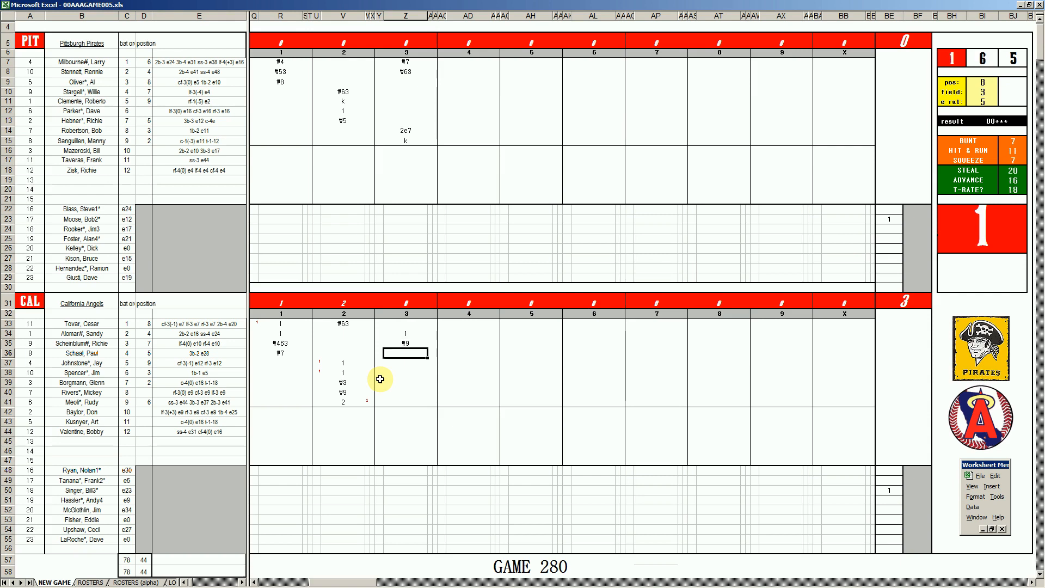
text(#54)
key(Return)
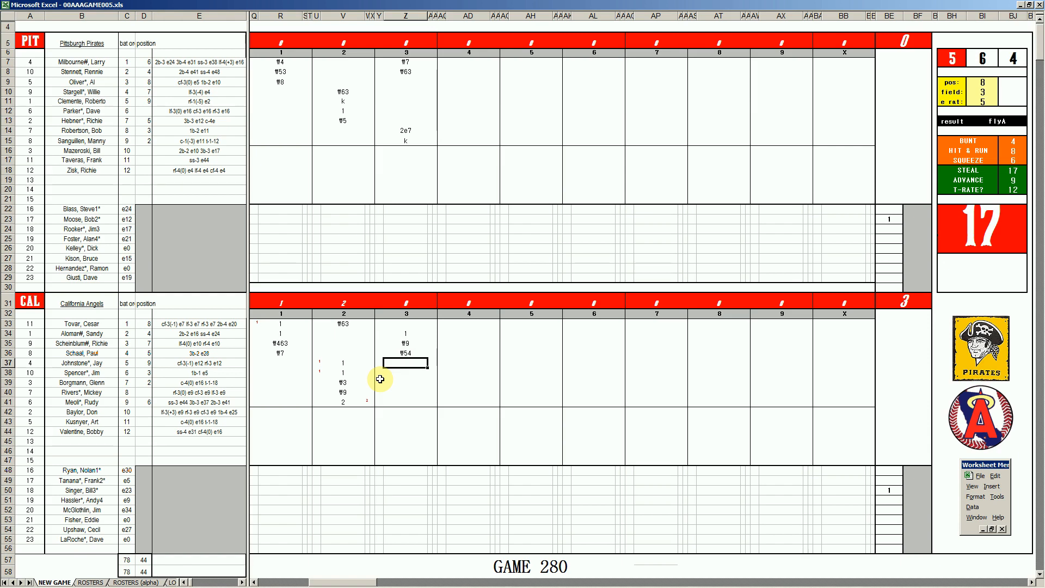
text(2)
key(Return)
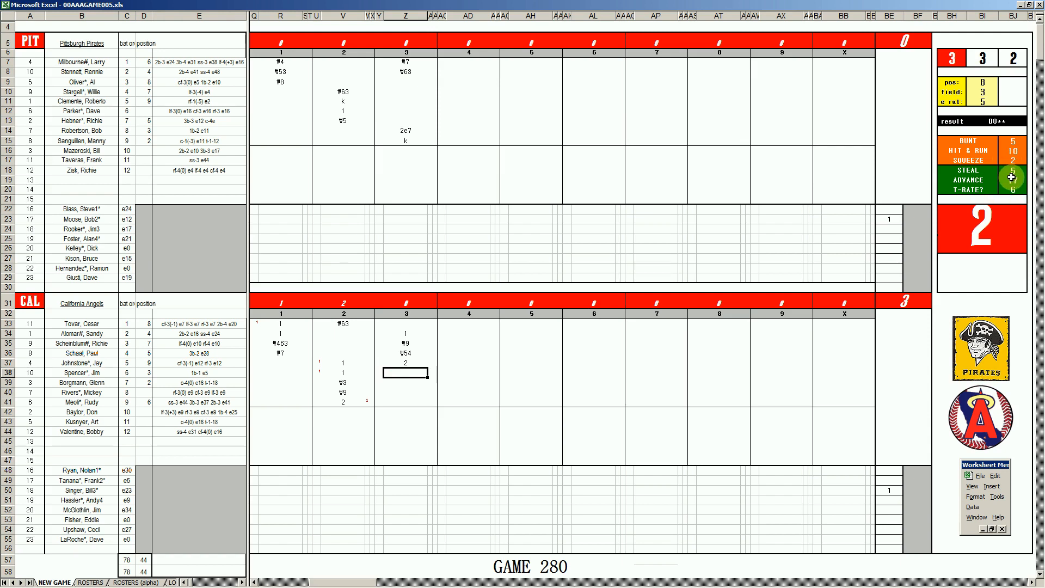
click(403, 477)
double_click(403, 477)
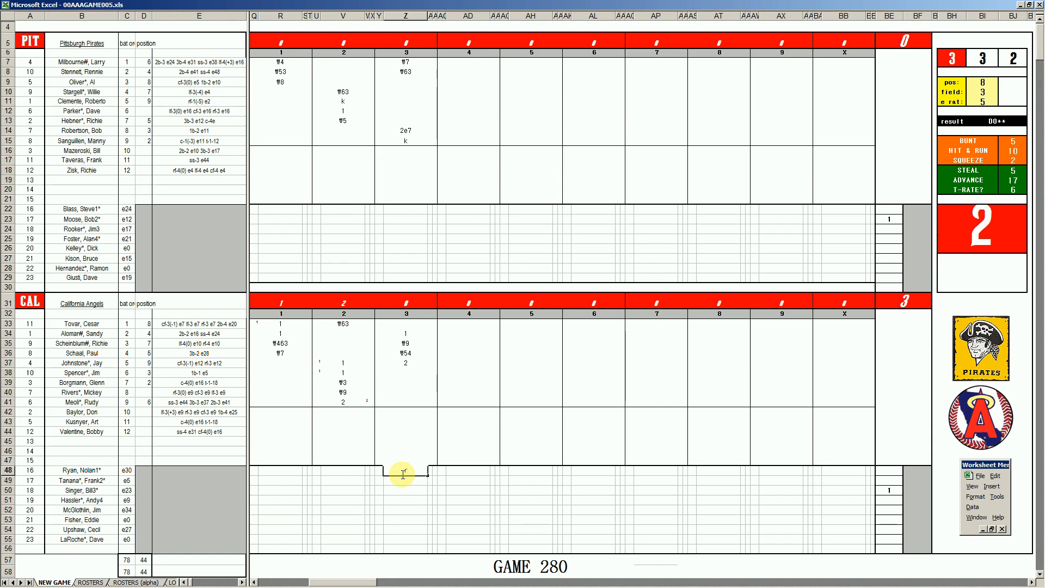
- Record Pittsburgh's third through fifth batters in the fourth inning as out code 53, 1 and out code 543
click(462, 82)
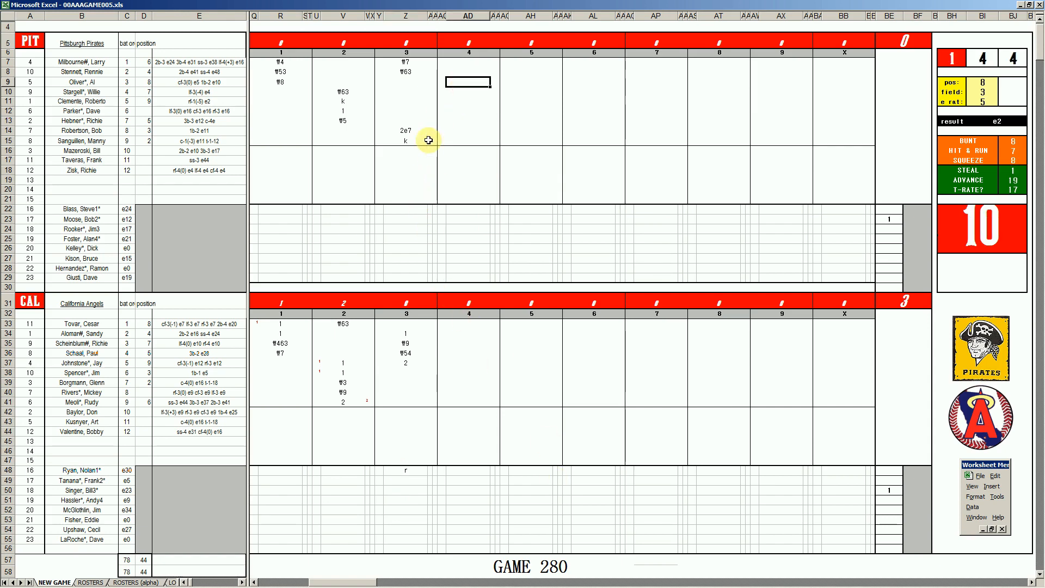
text(#53)
key(Return)
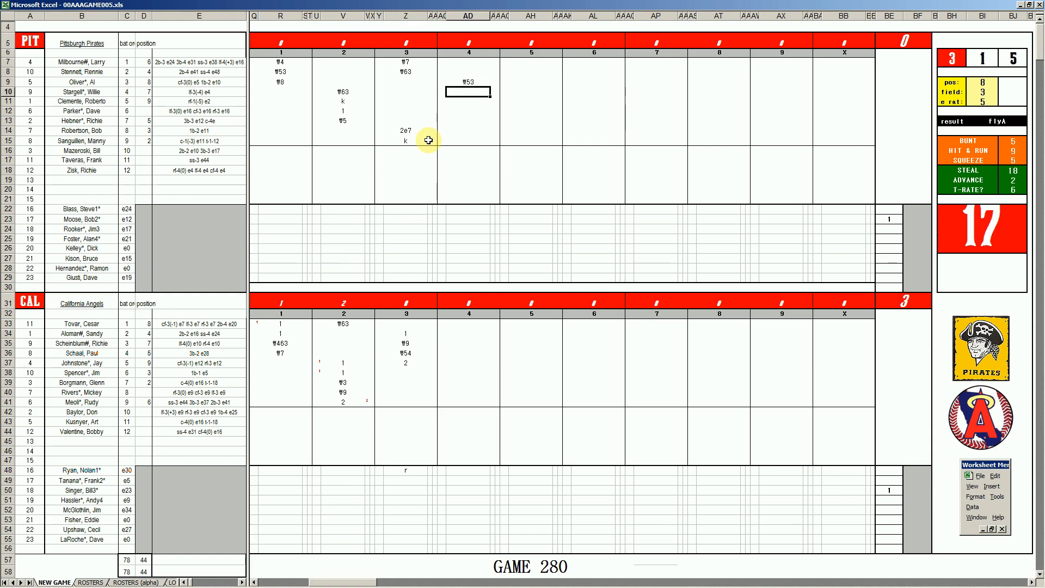
text(1)
key(Return)
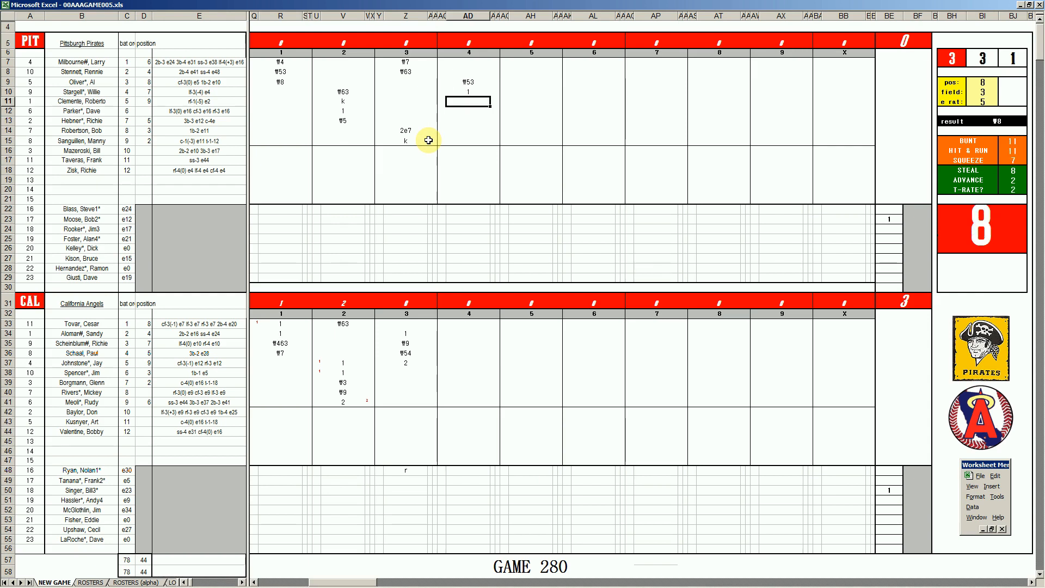
text(#543)
- Record California's sixth through eighth batters in the fourth inning as out code 9, k and out code 4
click(466, 370)
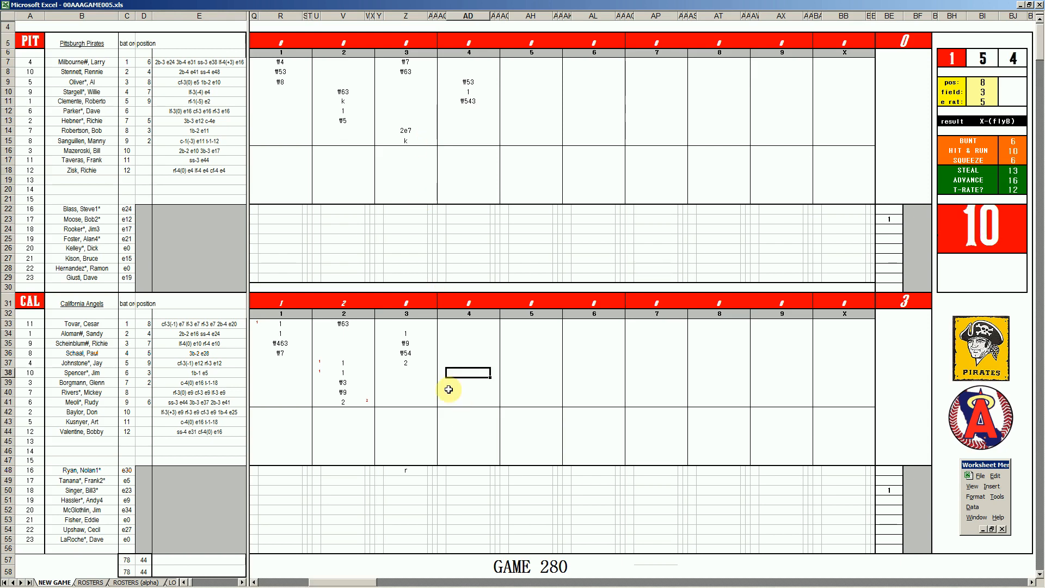
text(#9)
key(Return)
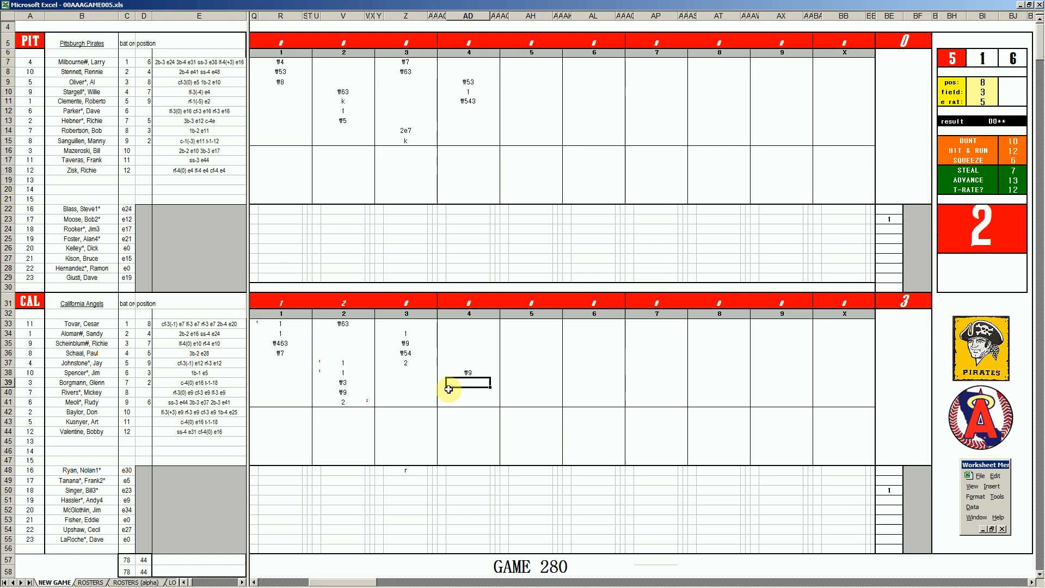
text(k)
key(Return)
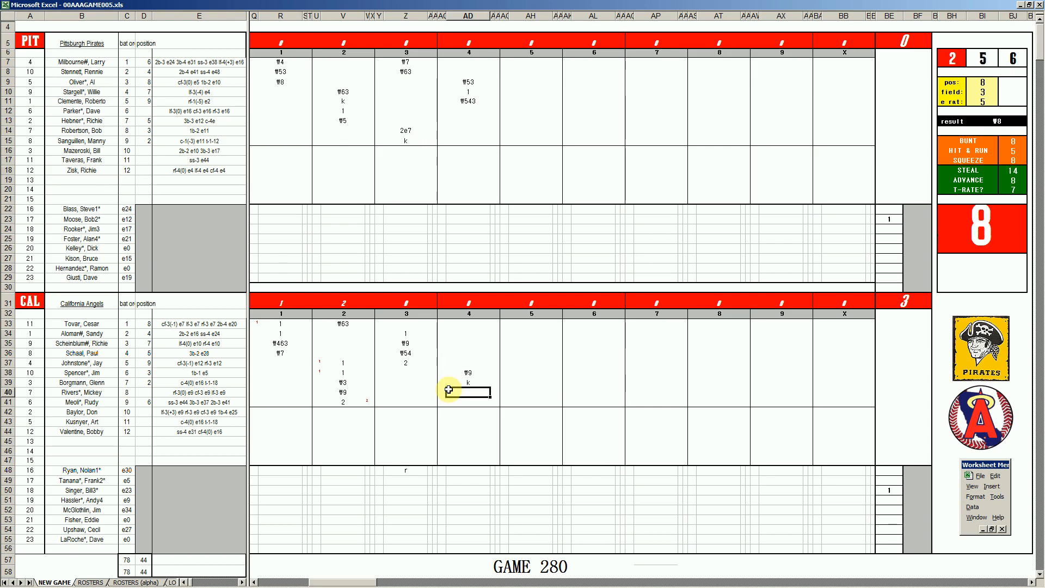
text(#4)
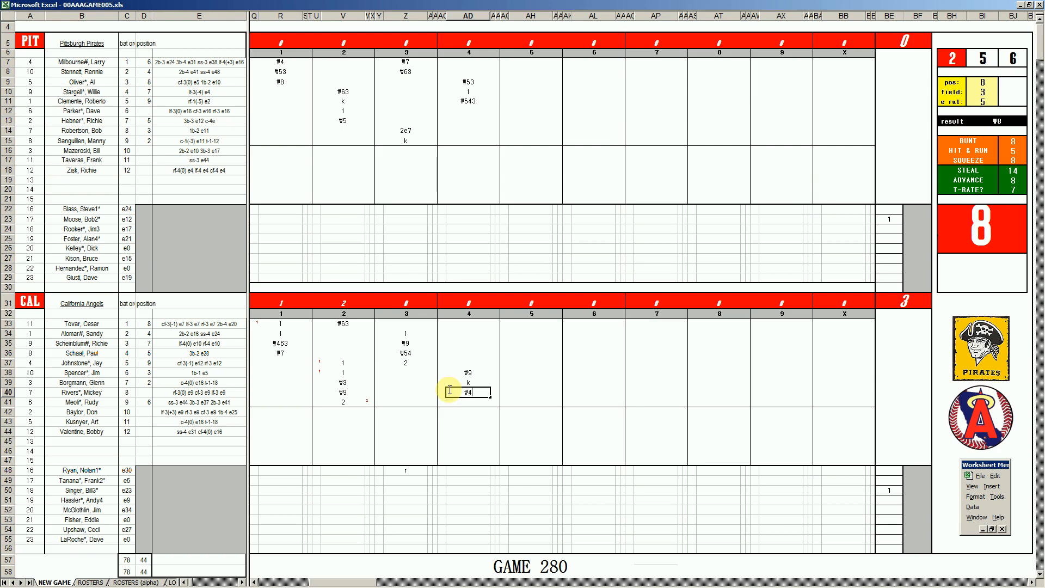
- Record Pittsburgh's sixth through eighth batters in the fifth inning as 2, out code 43 and k
click(528, 113)
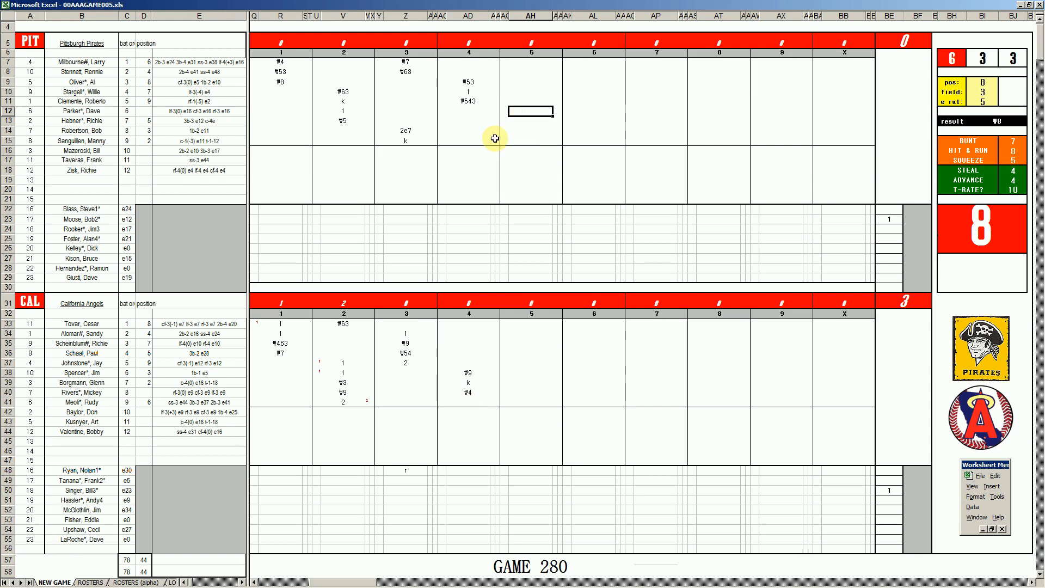
text(2)
key(Return)
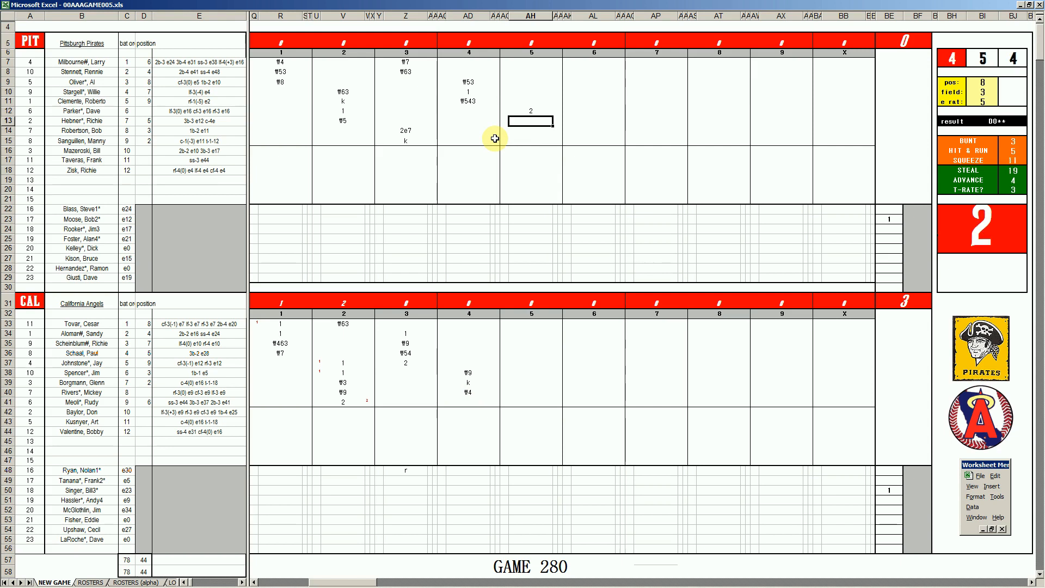
text(#43)
key(Return)
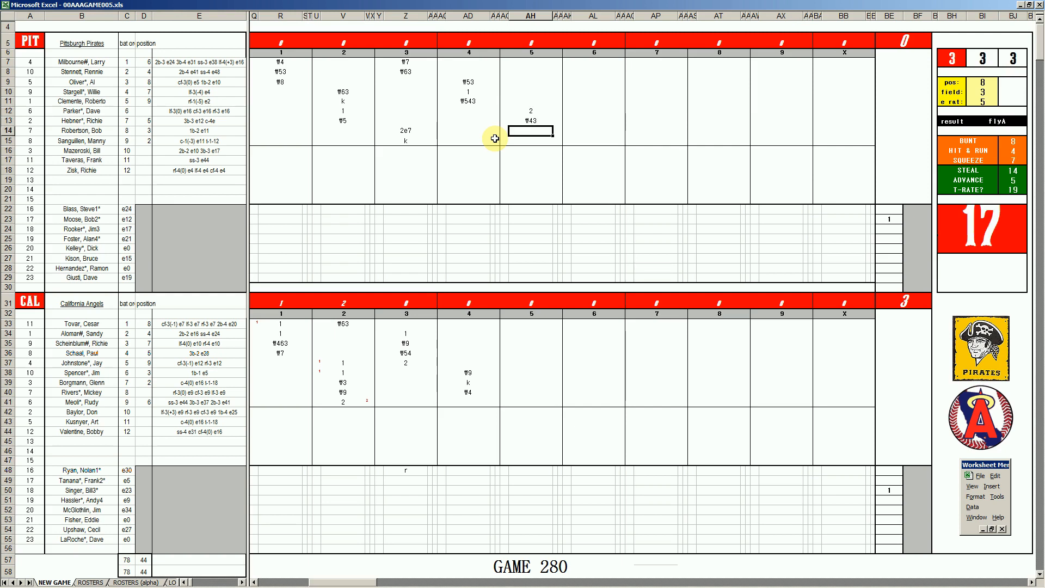
text(k)
key(Return)
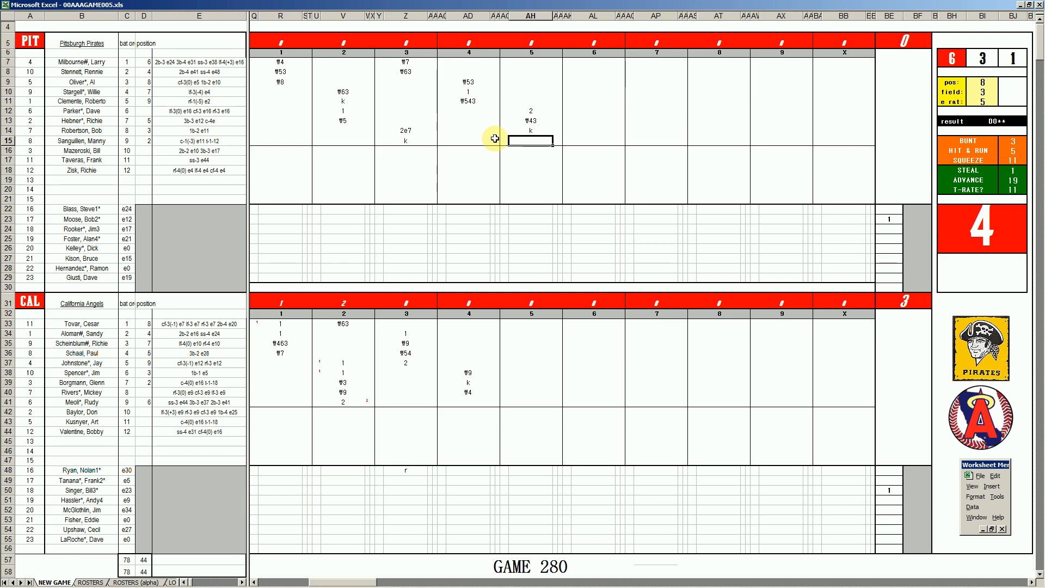
- Record a 3 with a run batted in for Pittsburgh's ninth batter in the fifth inning, and mark the sixth batter's run
text(3)
key(Left)
key(Up)
key(Up)
key(Up)
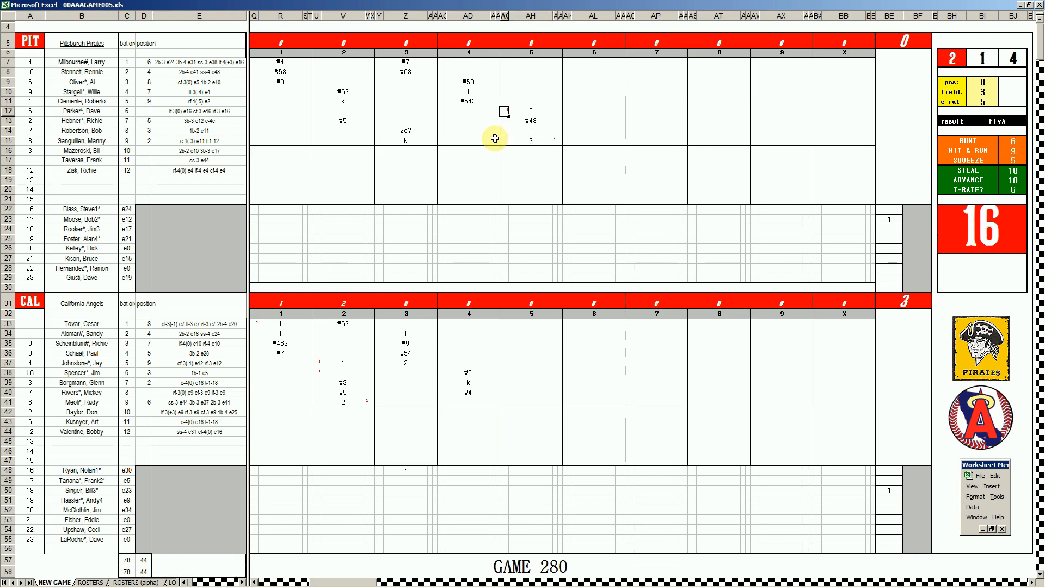
- Record a 1 with a run batted in for Pittsburgh's leadoff batter in the fifth inning, and mark the ninth batter's run
click(535, 62)
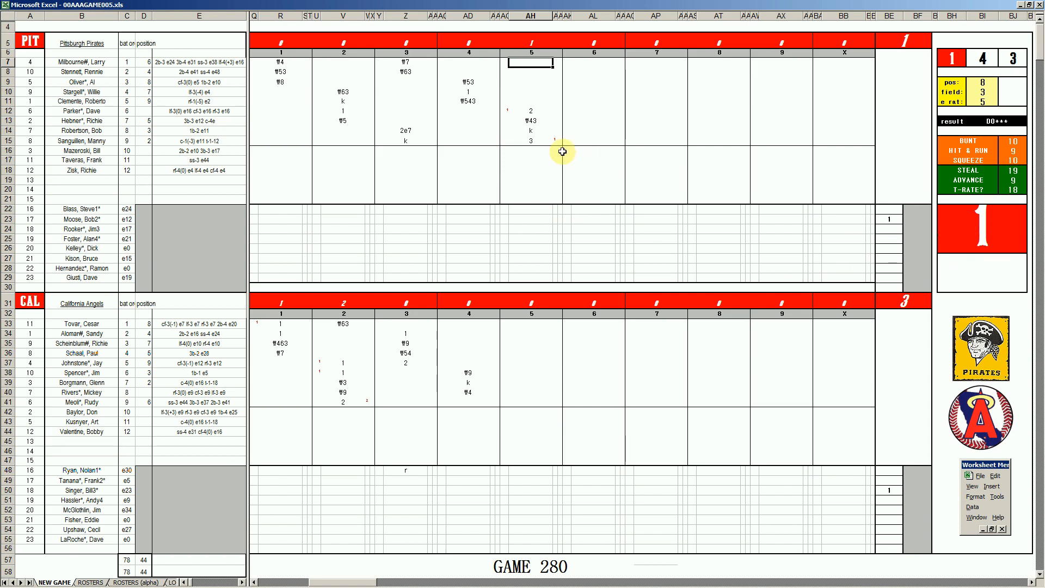
text(1)
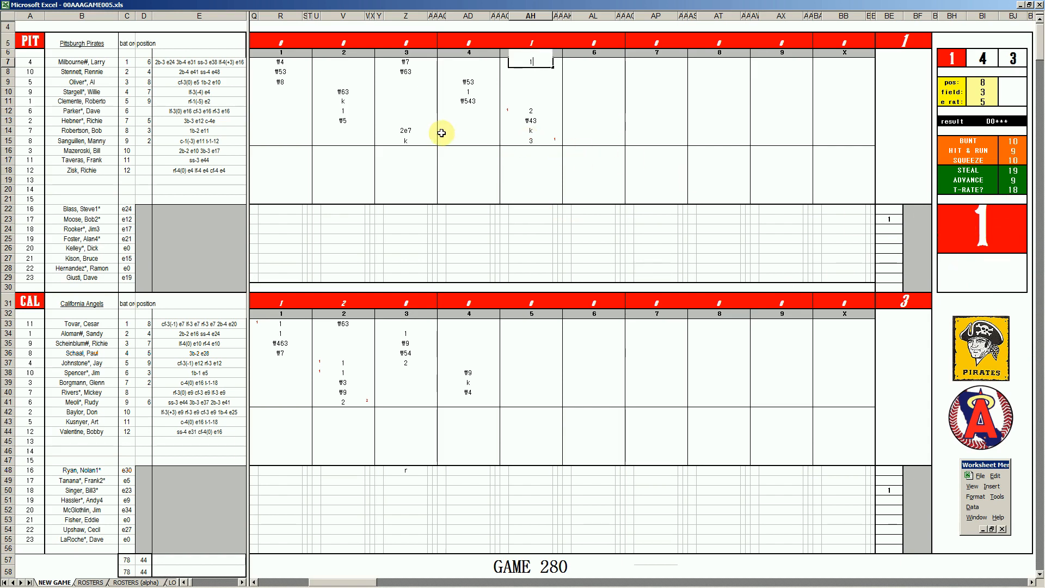
key(Return)
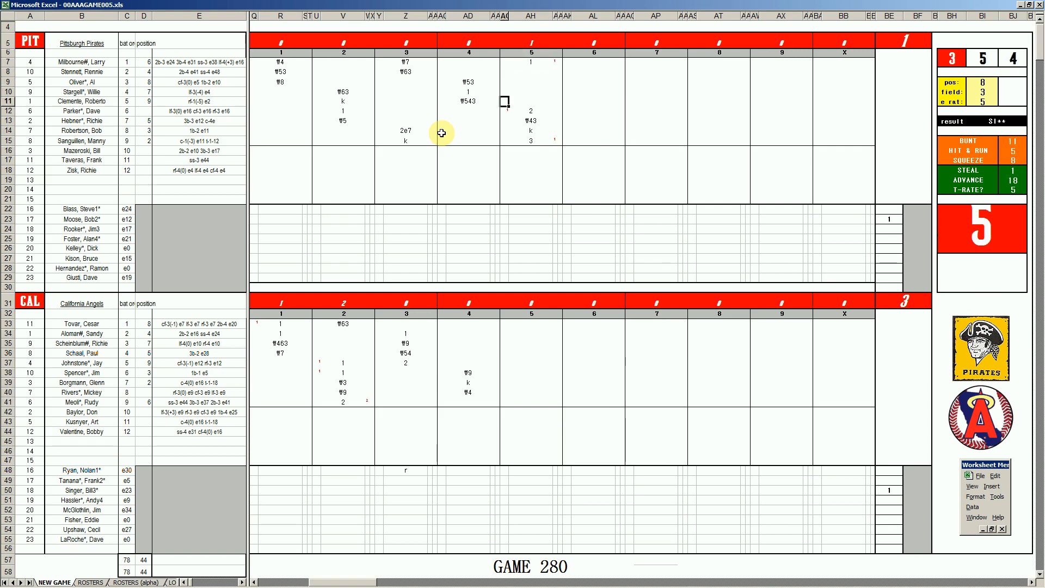
key(Down)
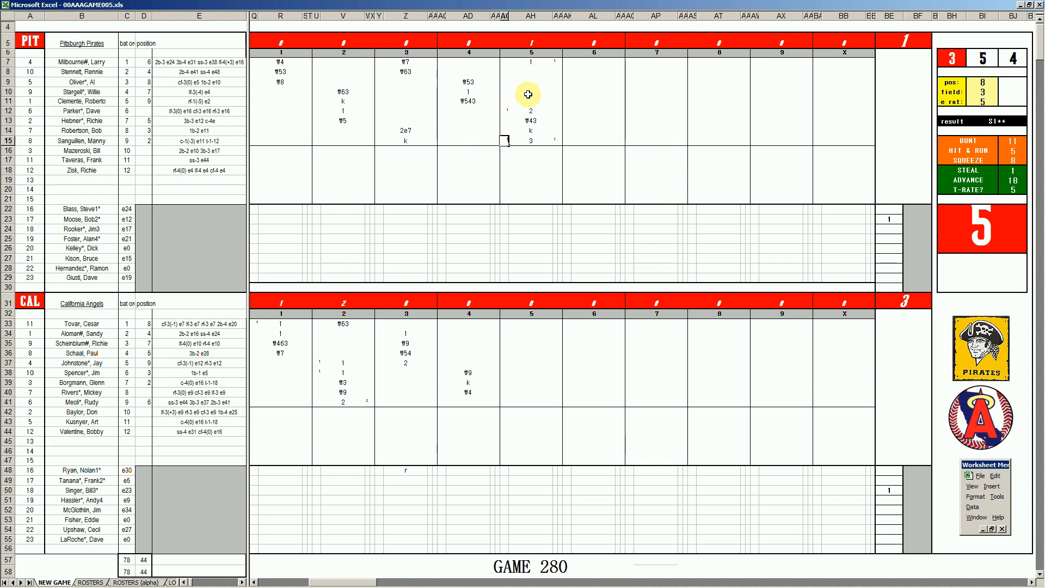
- Record Pittsburgh's second and third batters in the fifth inning as 1 and out code 6
click(534, 71)
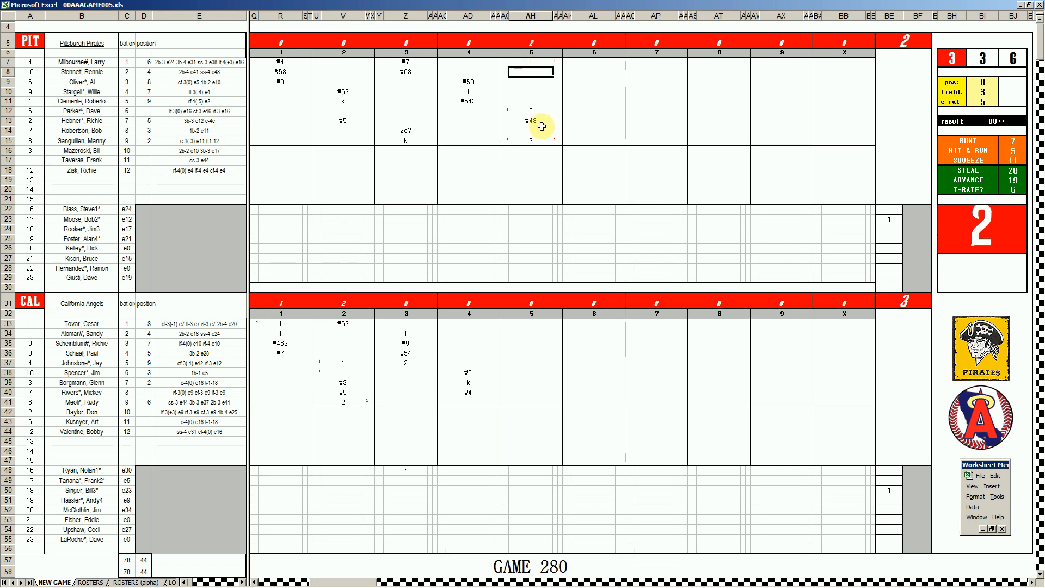
text(1)
key(Return)
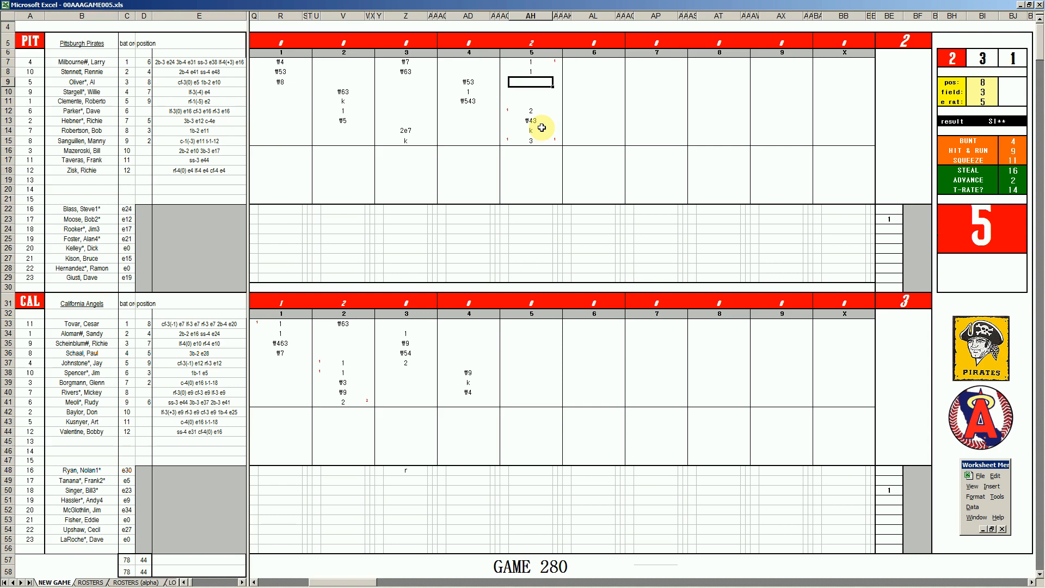
text(\6)
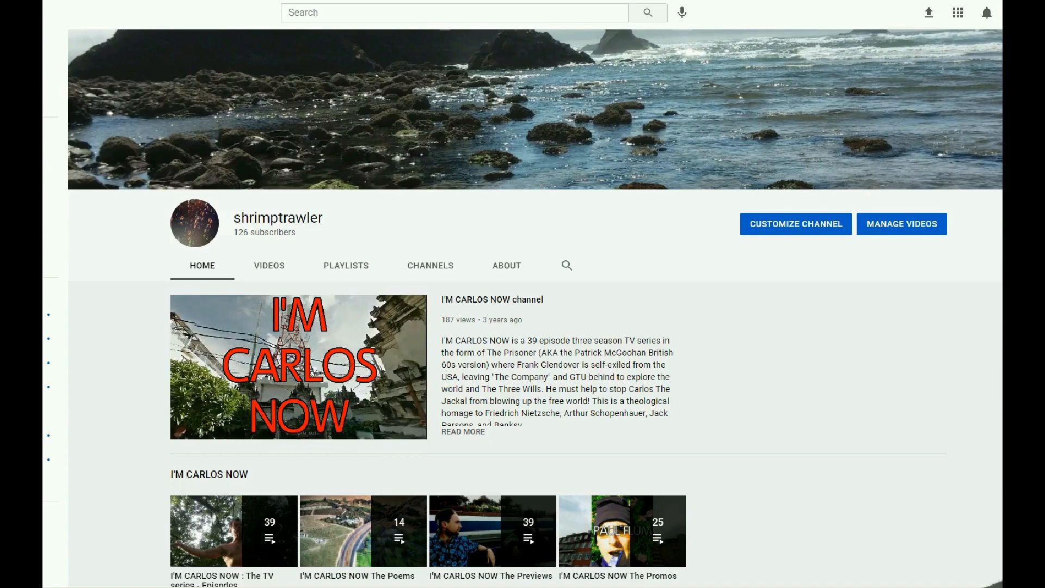
scroll(522, 305, down, 3)
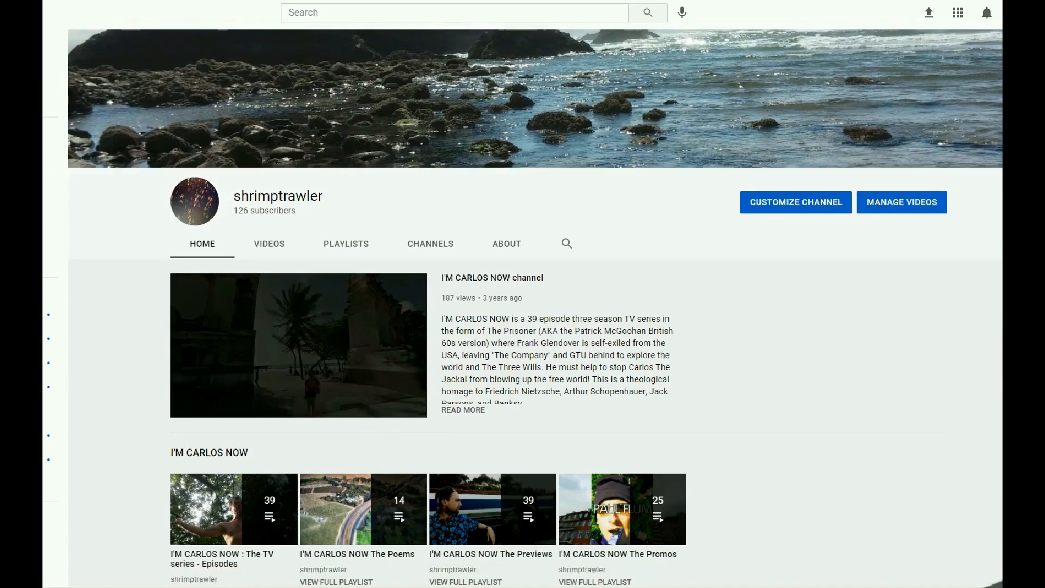
scroll(522, 304, down, 4)
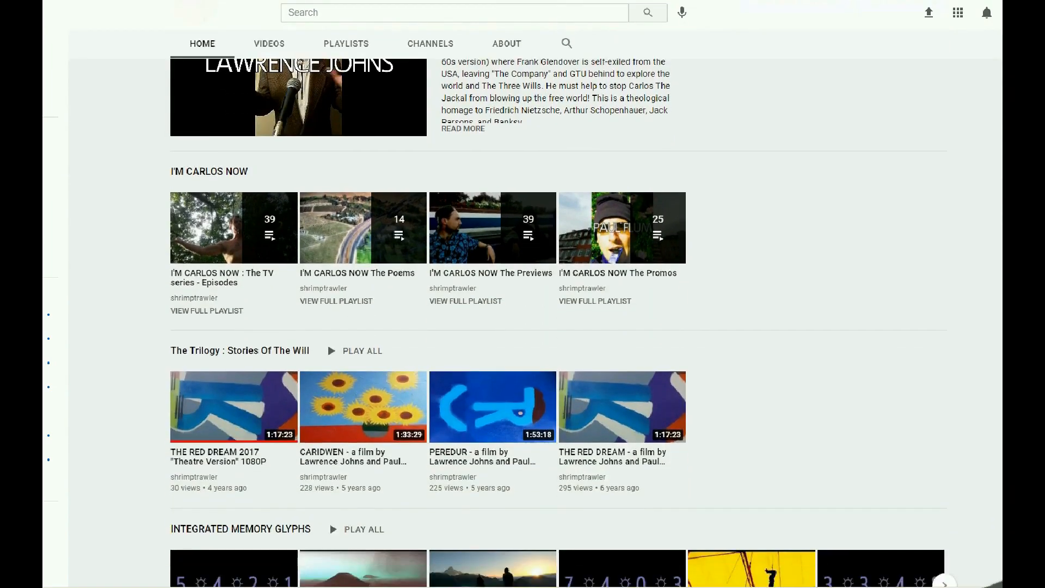
scroll(522, 304, down, 4)
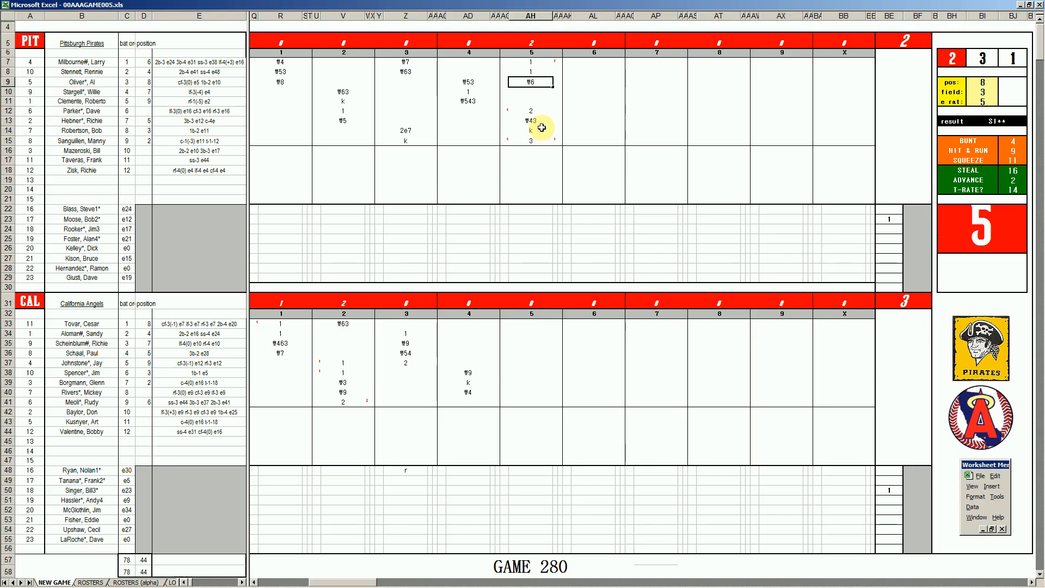
- Record California's ninth, first, second and third batters in the fifth inning as out code 4, out code 63, 2 and out code 6
click(522, 404)
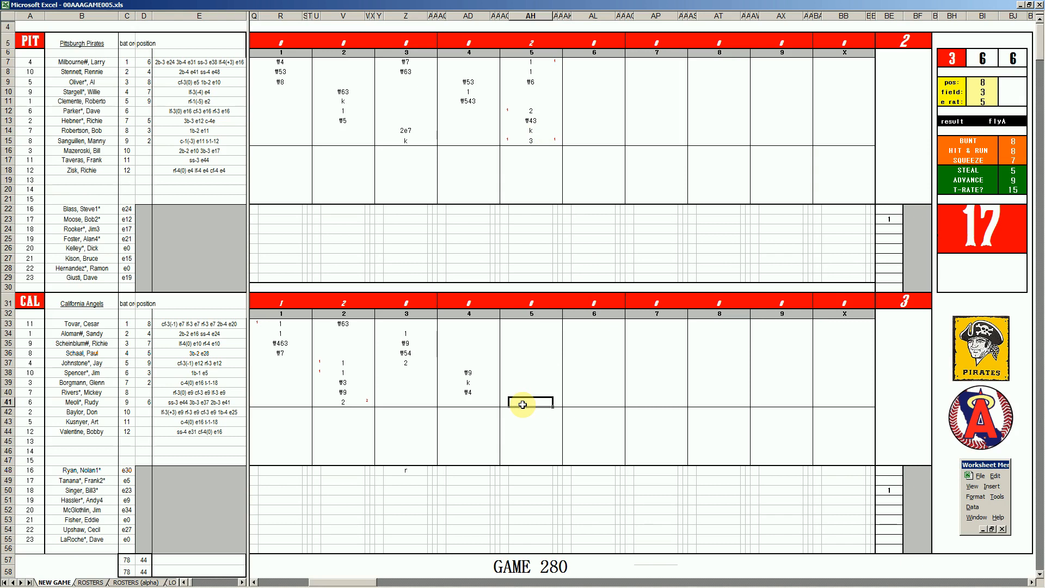
text(#4)
key(Return)
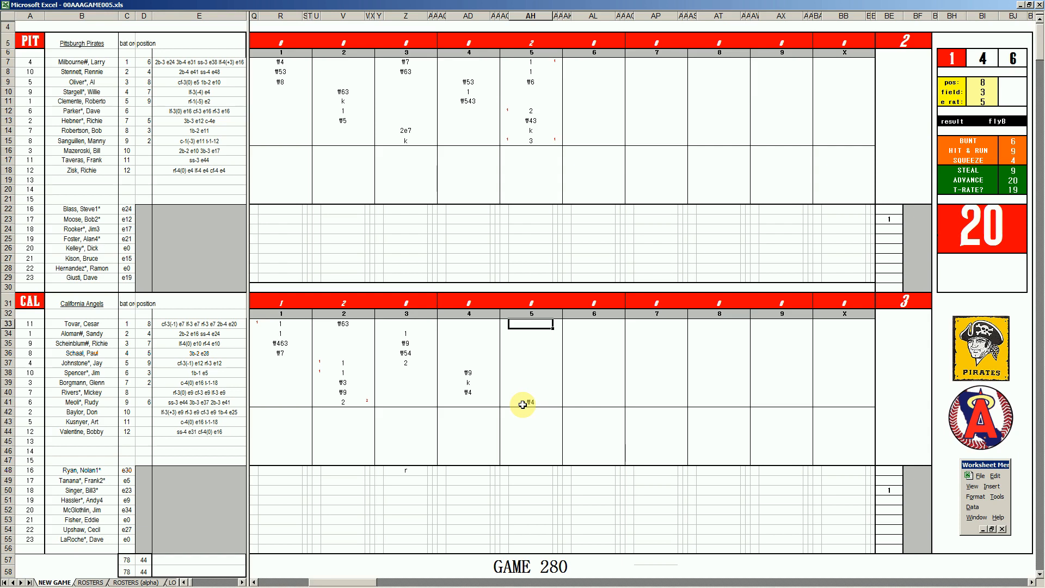
text(#63)
key(Return)
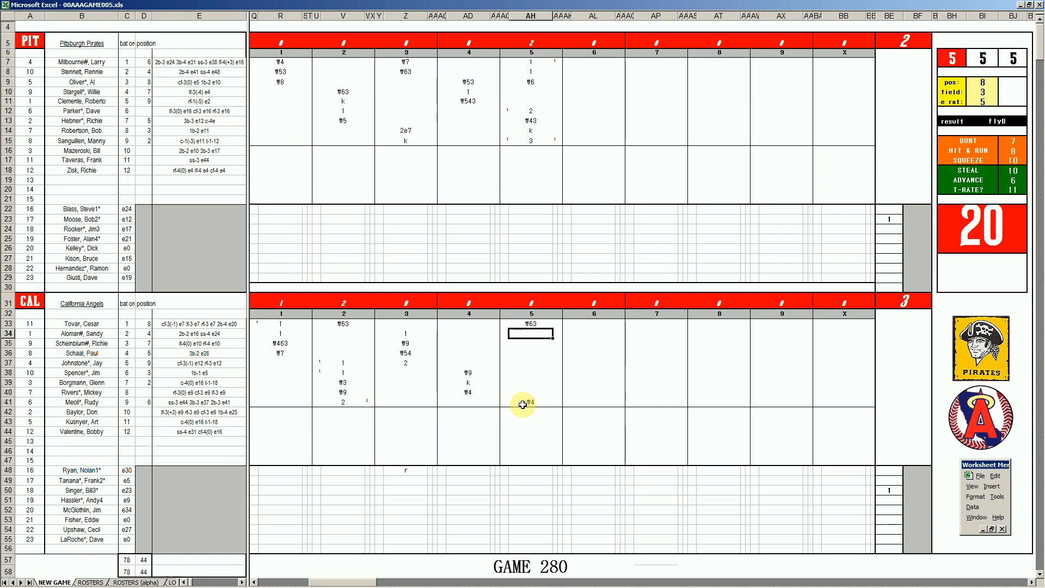
text(2)
key(Return)
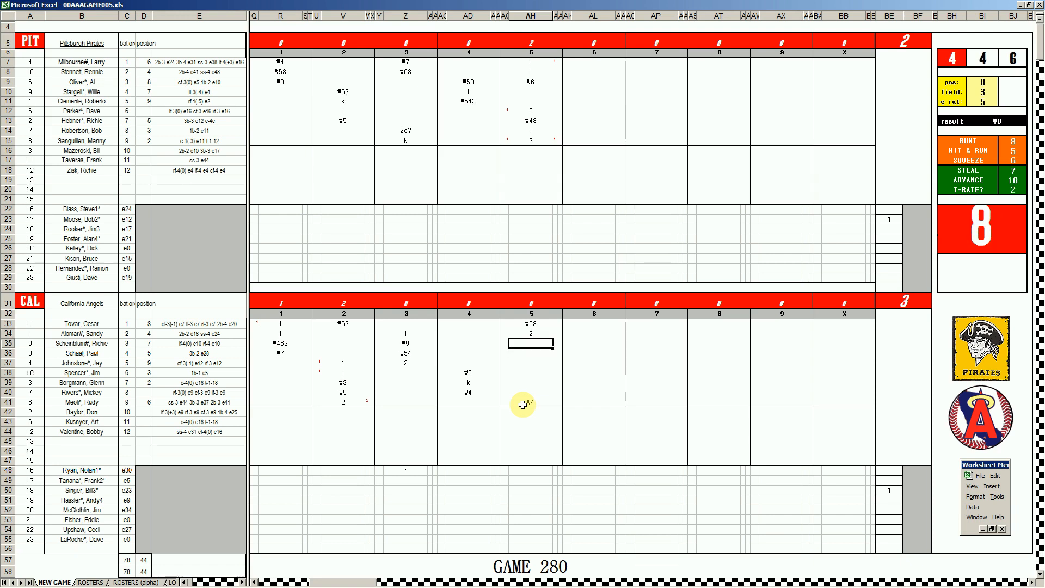
text(#6)
- Record Pittsburgh's fourth through sixth batters in the sixth inning as 1, out code 543 and out code 8
click(584, 88)
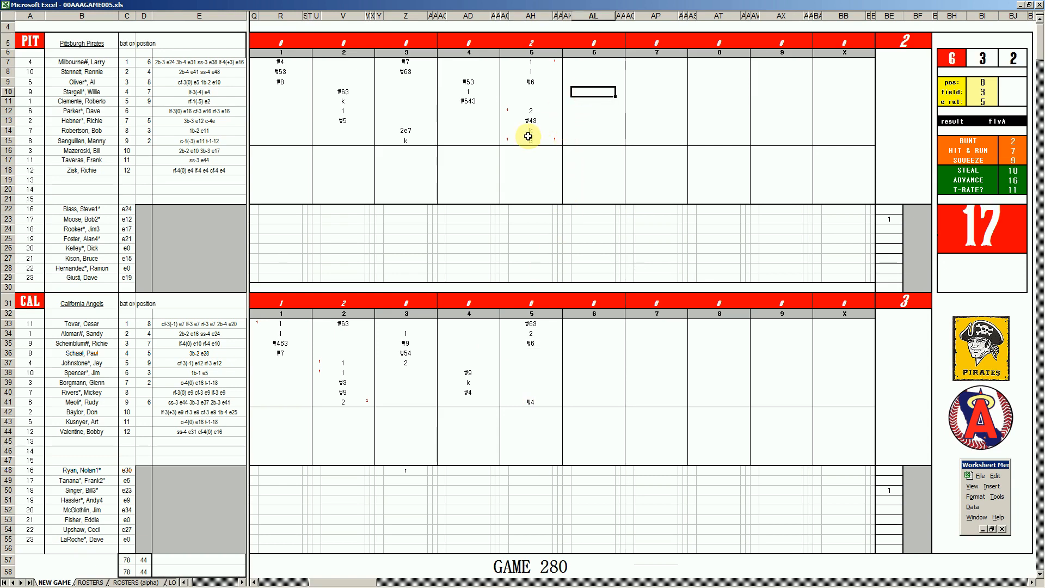
text(1)
key(Return)
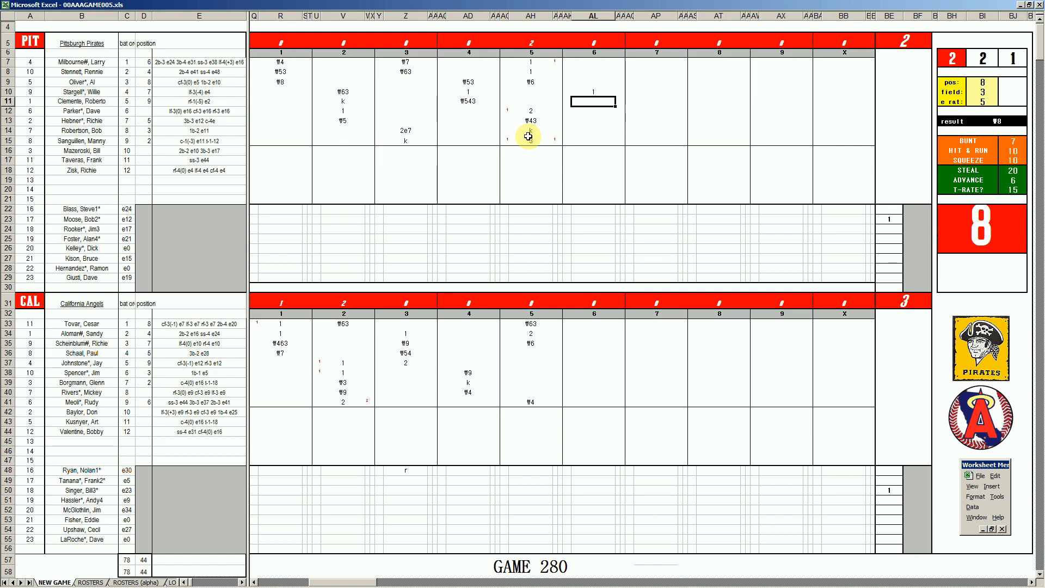
text(#543)
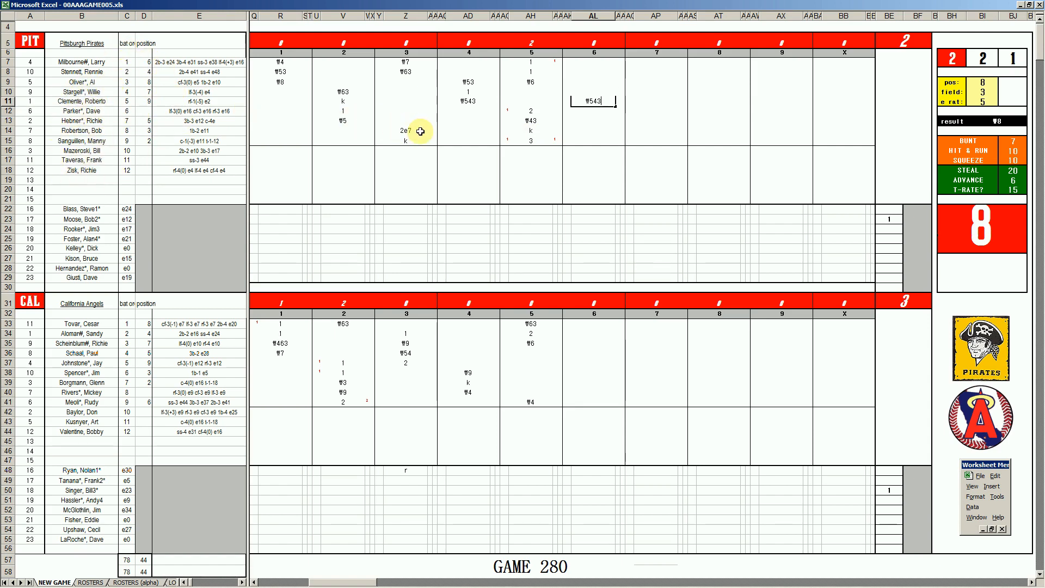
key(Return)
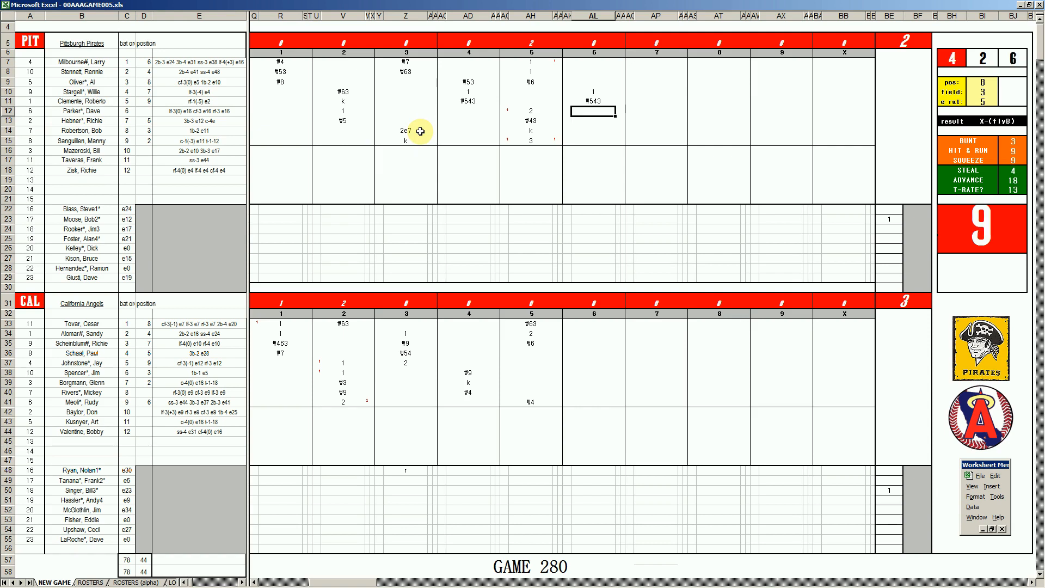
key(Up)
key(Down)
text(#8)
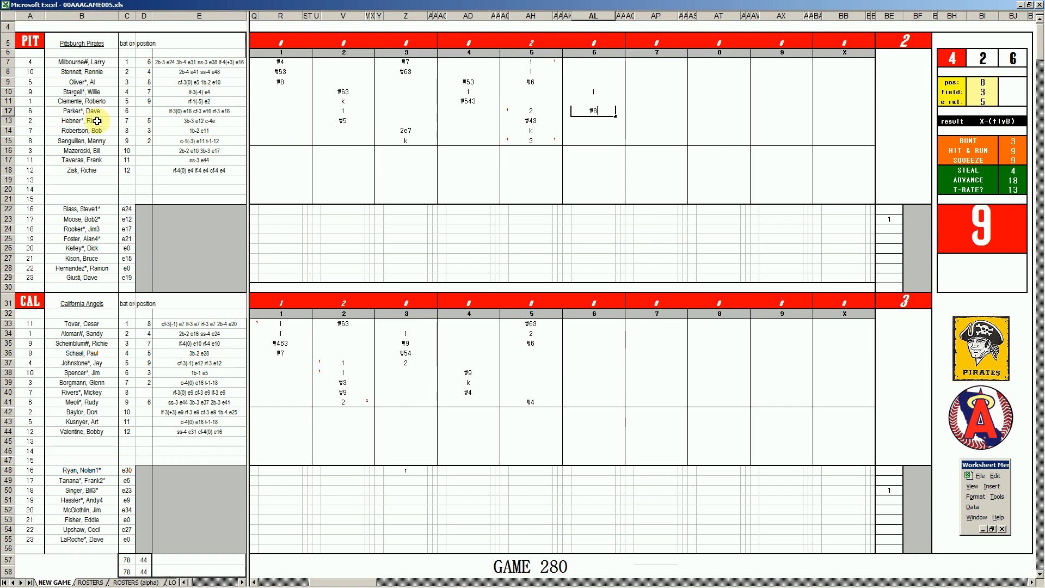
key(Return)
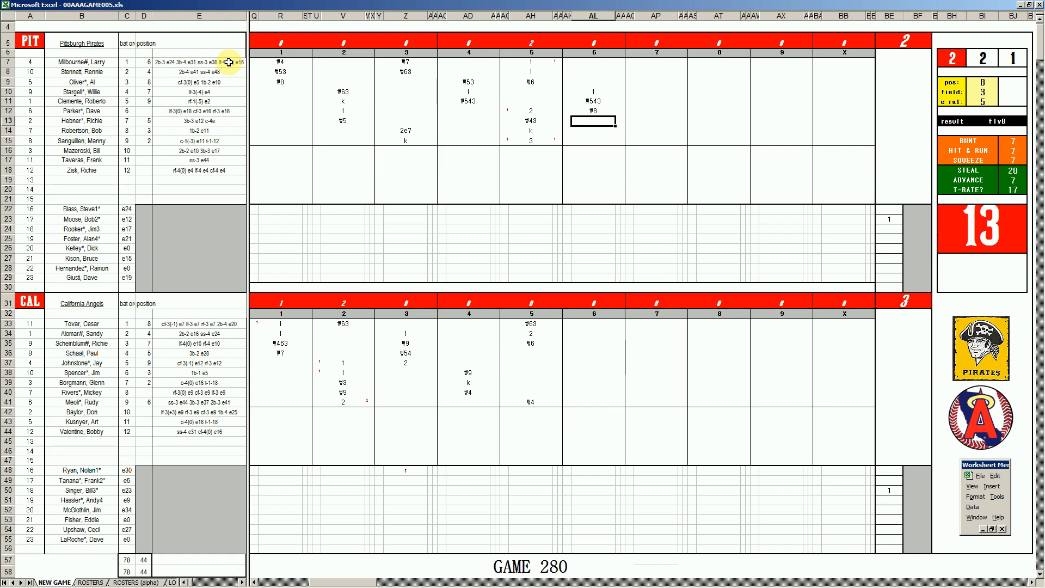
- Record California's fourth through sixth batters in the sixth inning as out codes 3, 7 and 43
click(579, 351)
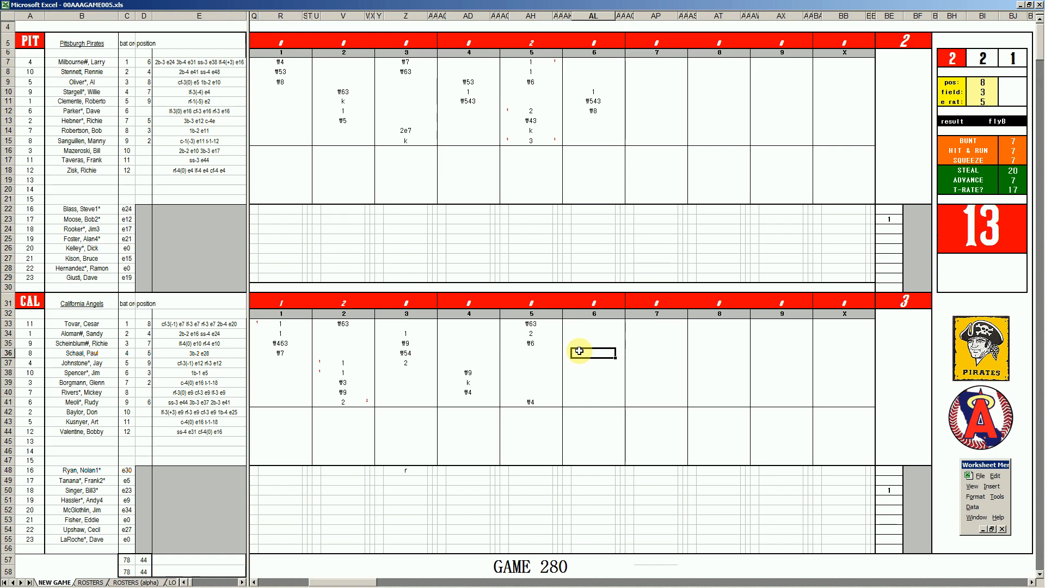
text(#3)
key(Return)
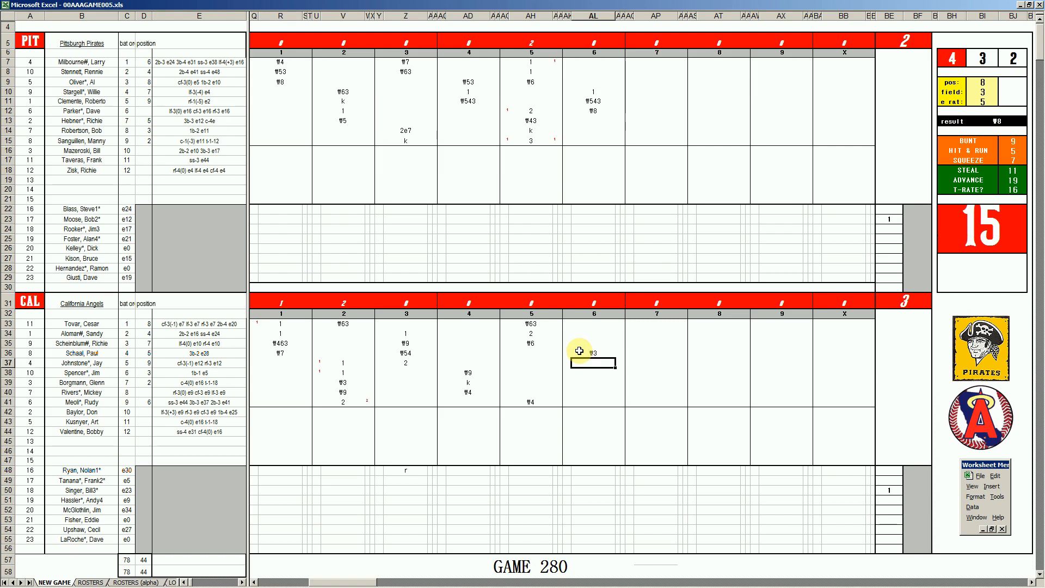
text(#7)
key(Return)
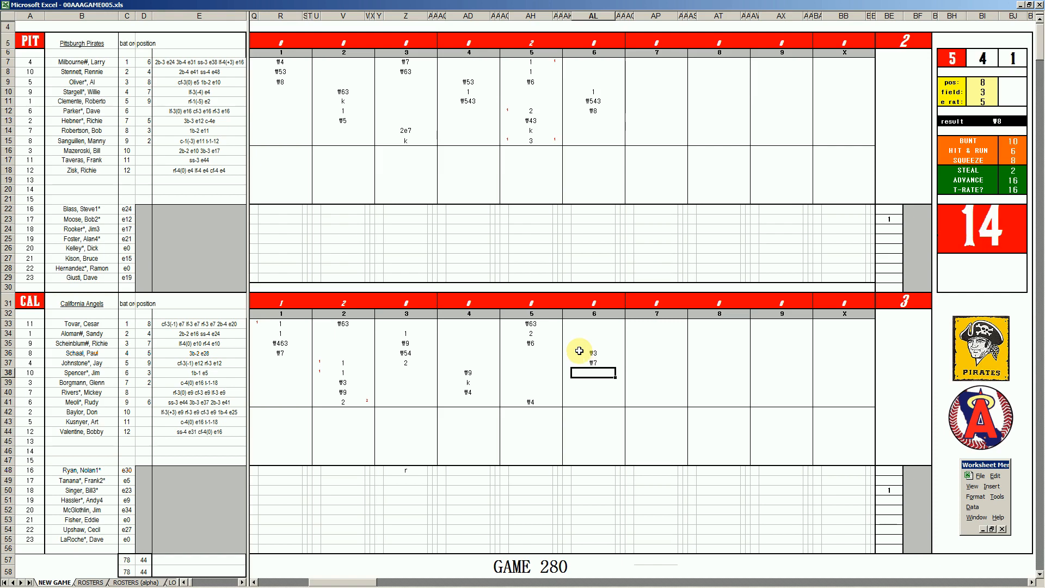
text(#43)
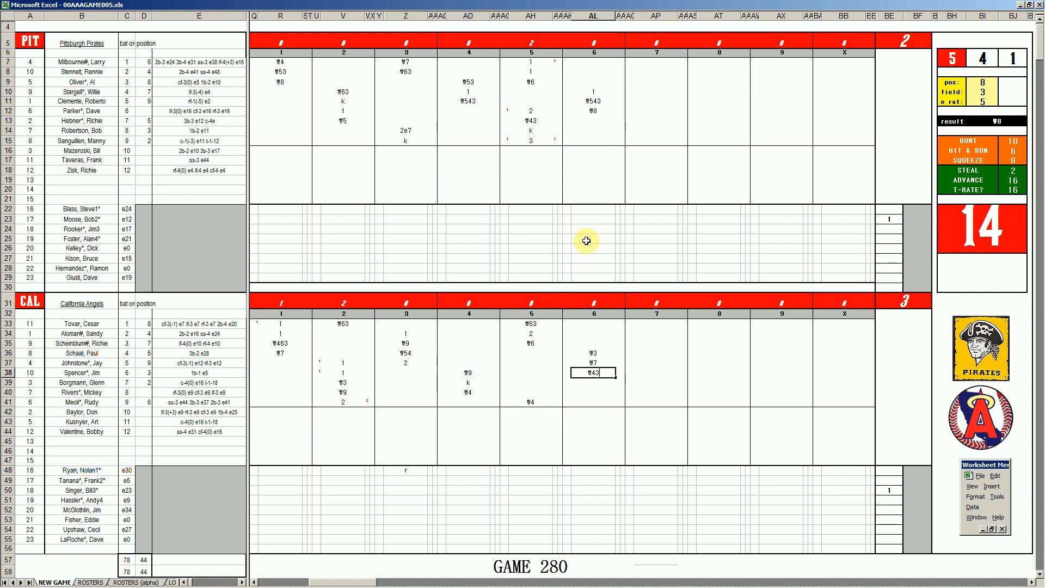
- Set the fielding check to position 9, field rating 3 and error rating 12
click(649, 121)
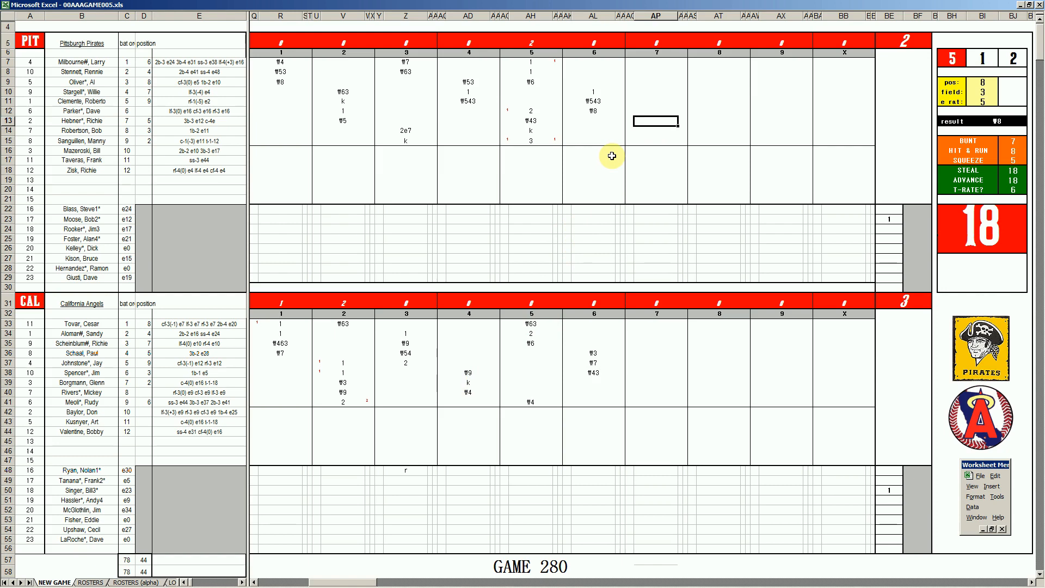
key(ctrl+q)
text(9)
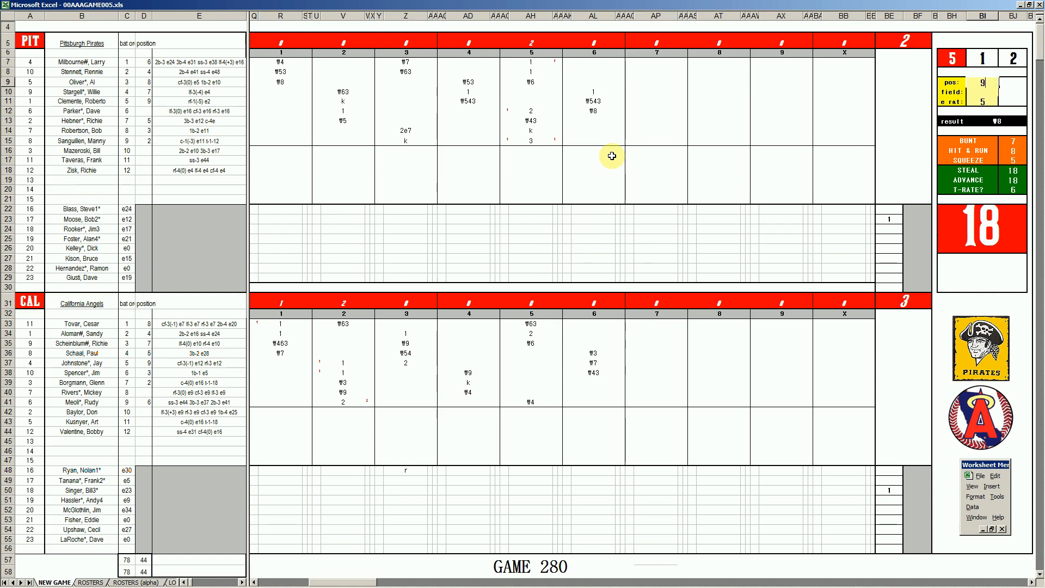
key(Return)
text(3)
key(Return)
text(12)
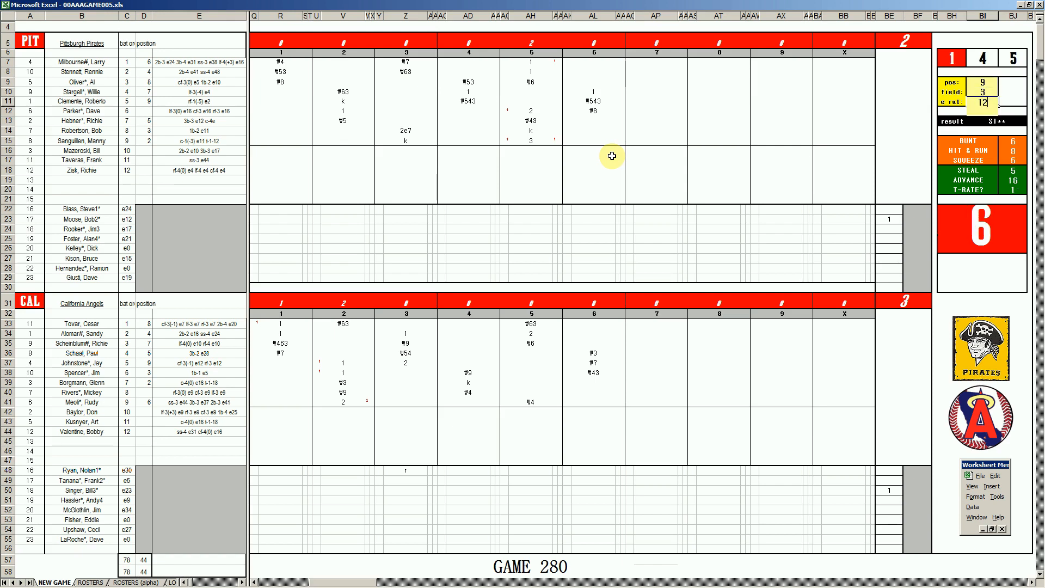
key(Return)
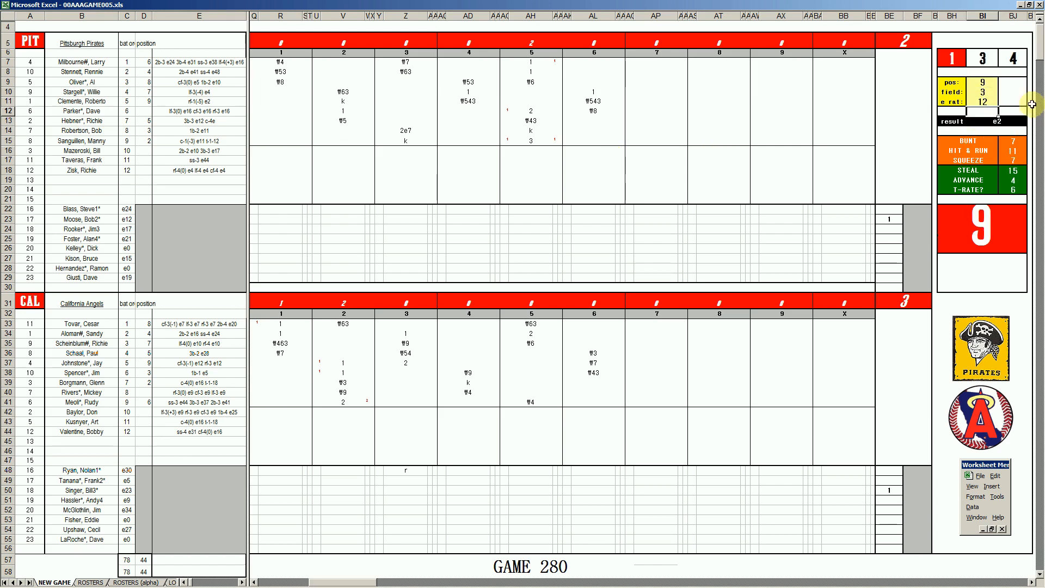
- Record 2e9 for Pittsburgh's seventh batter in the seventh inning
click(644, 120)
text('2e9)
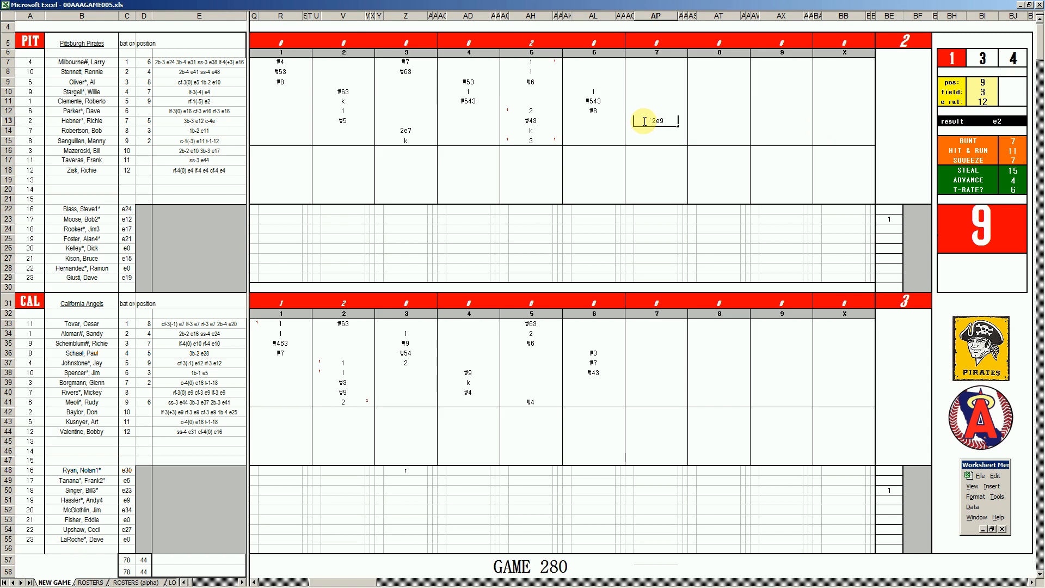
key(Return)
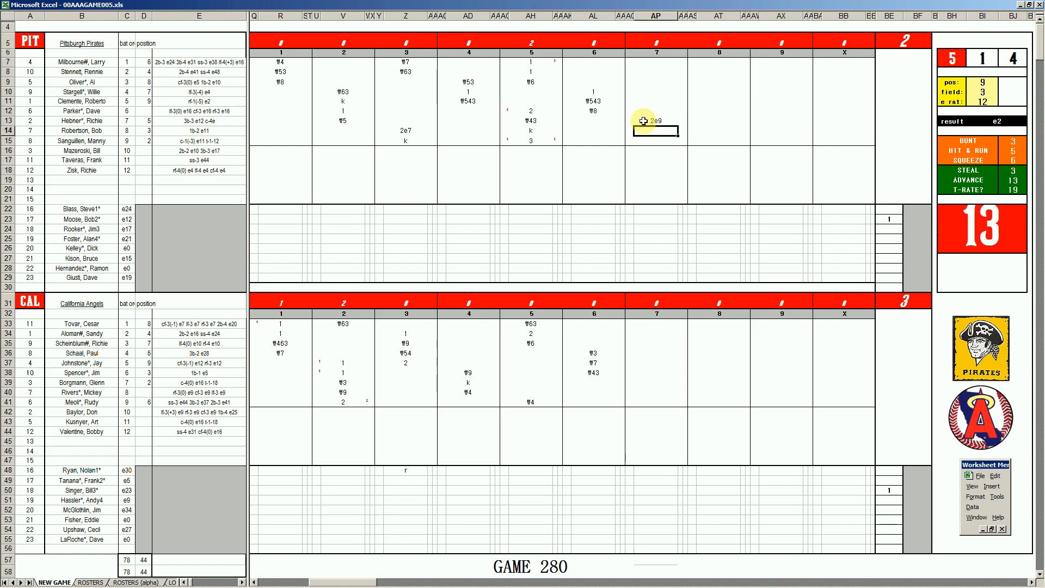
- Set the fielding check to position 6 with error rating 44
key(ctrl+q)
text(6)
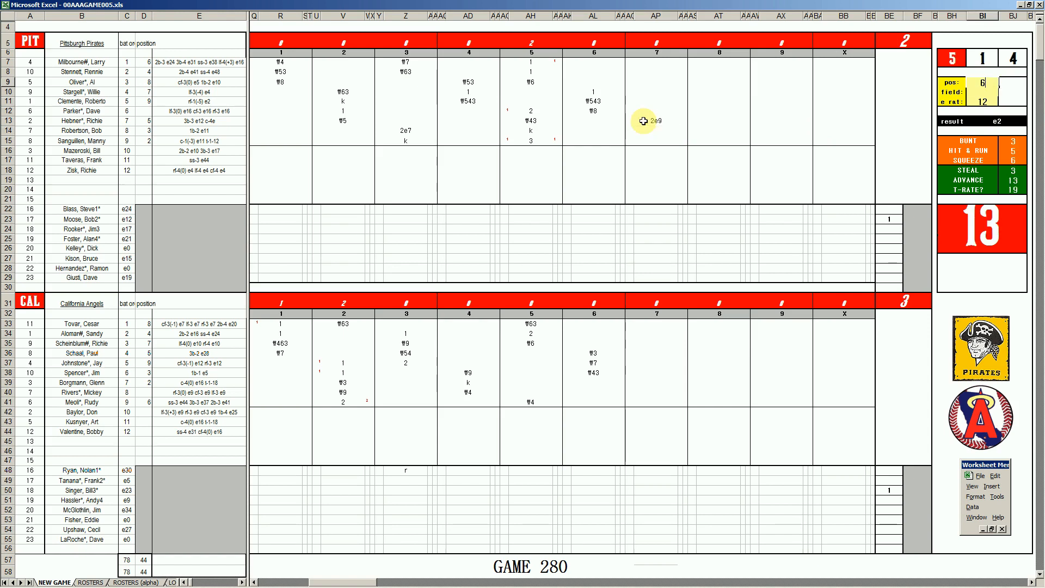
key(Return)
key(Return)
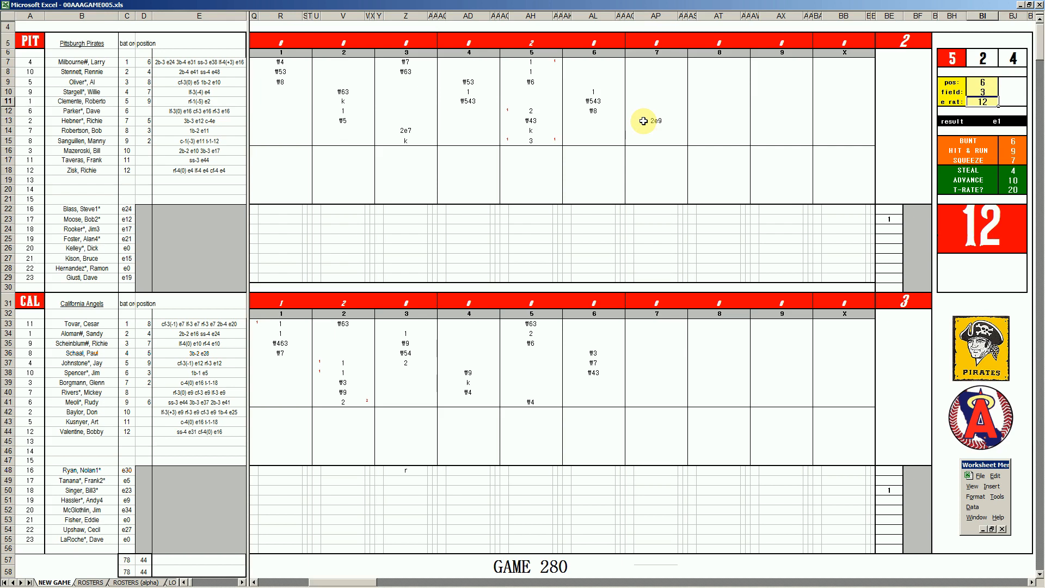
text(44)
key(Return)
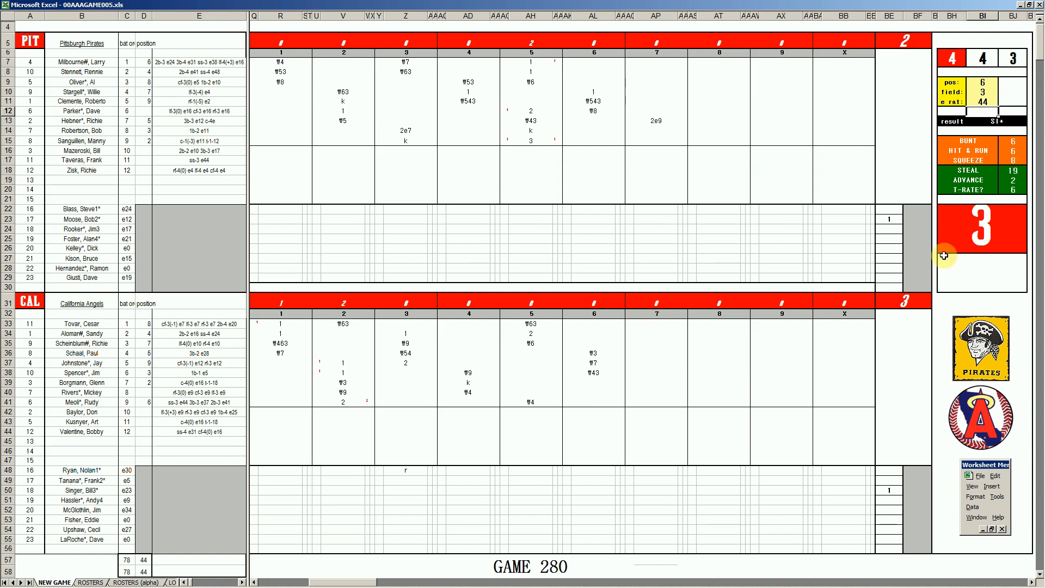
- Record a 1 for Pittsburgh's eighth batter in the seventh inning
click(658, 129)
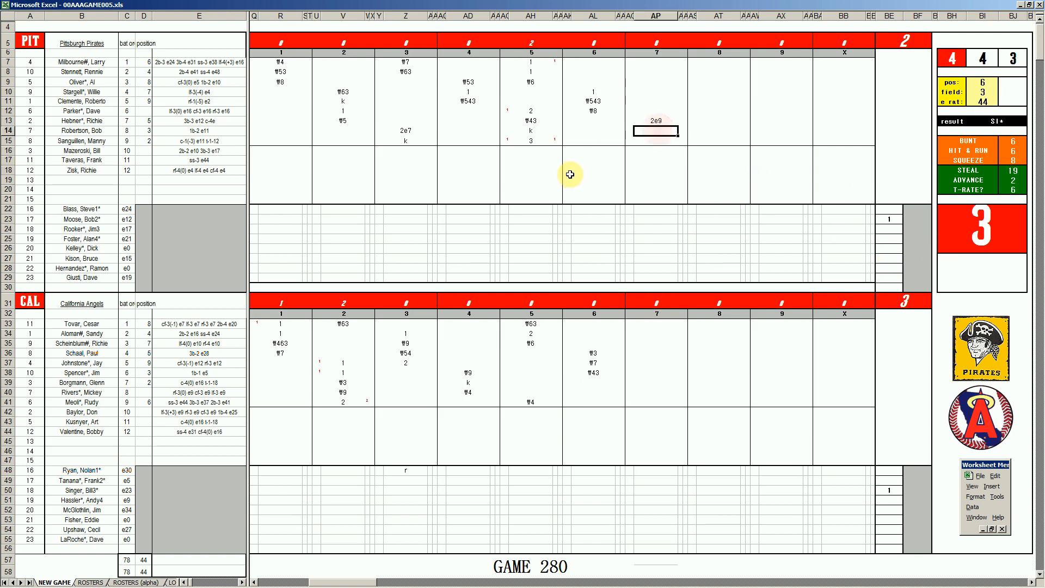
text(1)
key(Return)
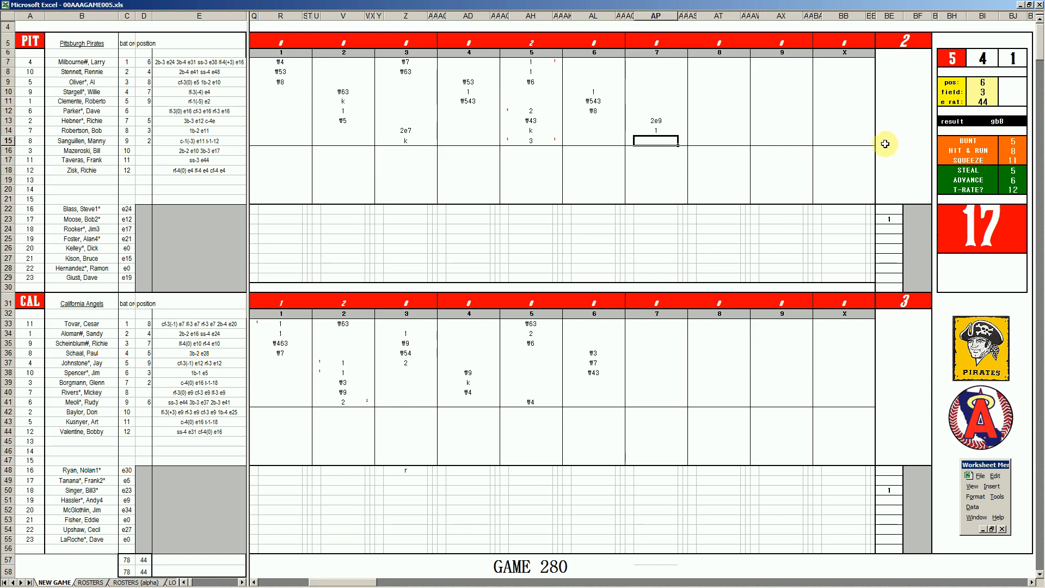
- Record ₩62 for Pittsburgh's ninth batter in the seventh inning
click(647, 163)
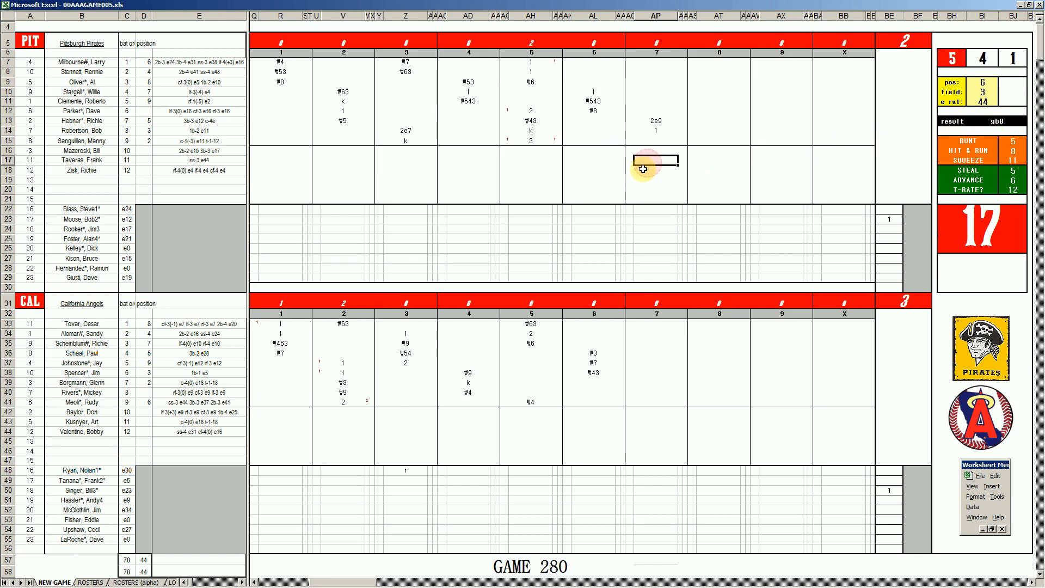
key(Up)
key(Up)
text(#)
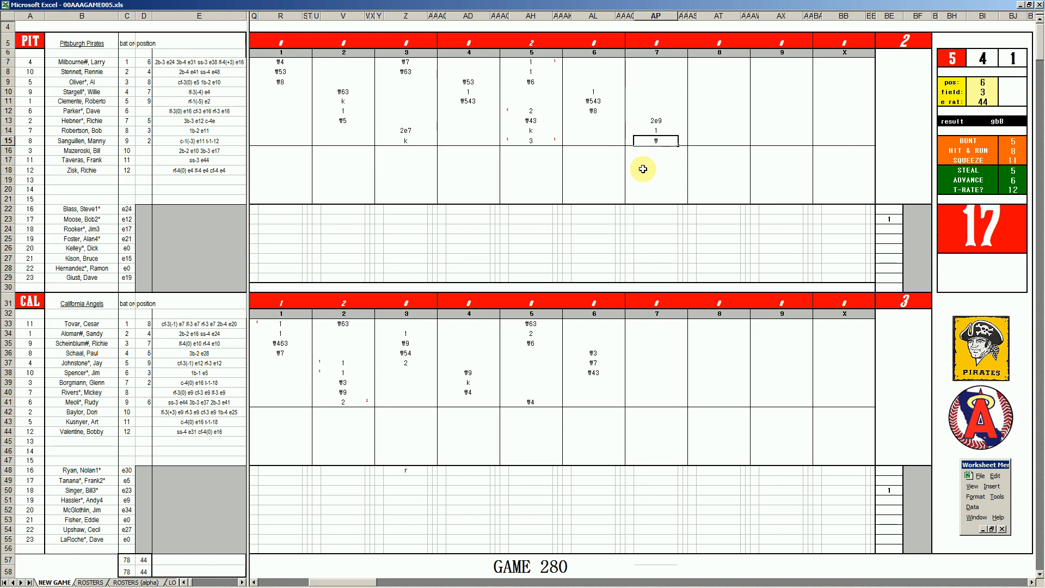
text(62)
- Record a 1 with one run batted in for Pittsburgh's leadoff batter in the seventh inning and mark a run scored for the eighth batter
click(660, 64)
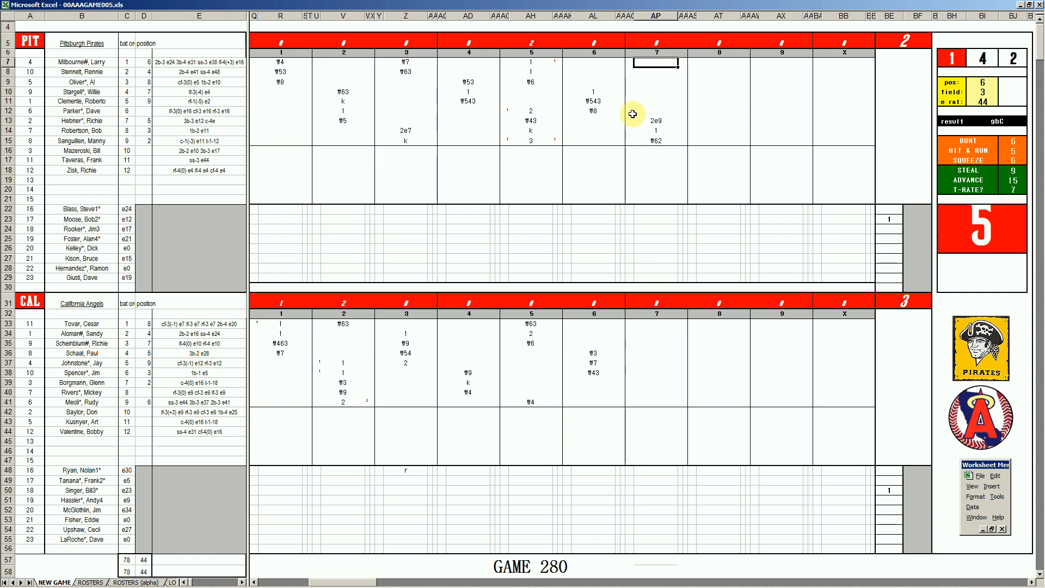
text(1)
click(631, 113)
key(Down)
key(Down)
text(1)
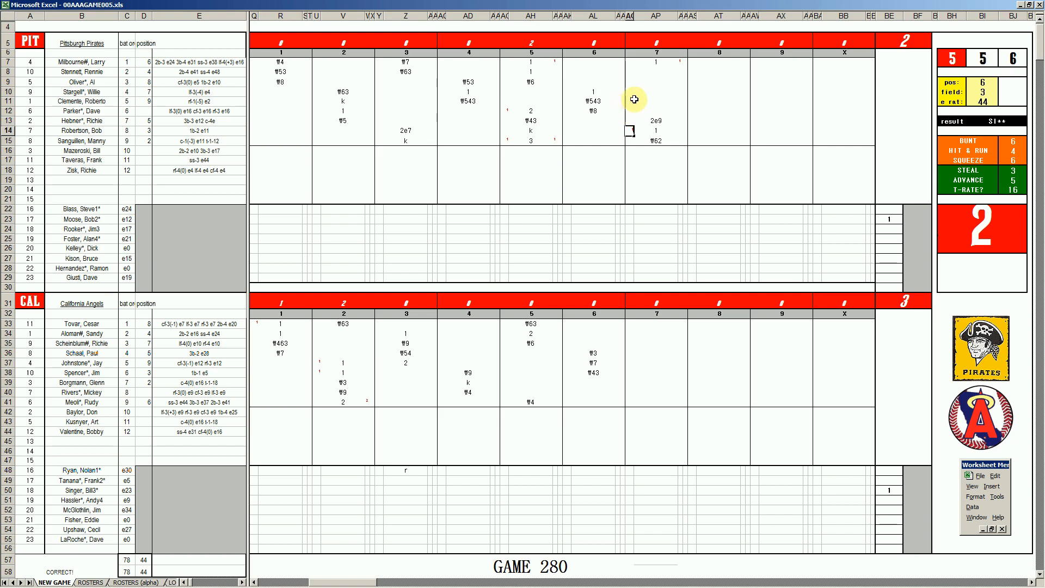
- Record a k for Pittsburgh's second batter in the seventh inning
click(656, 73)
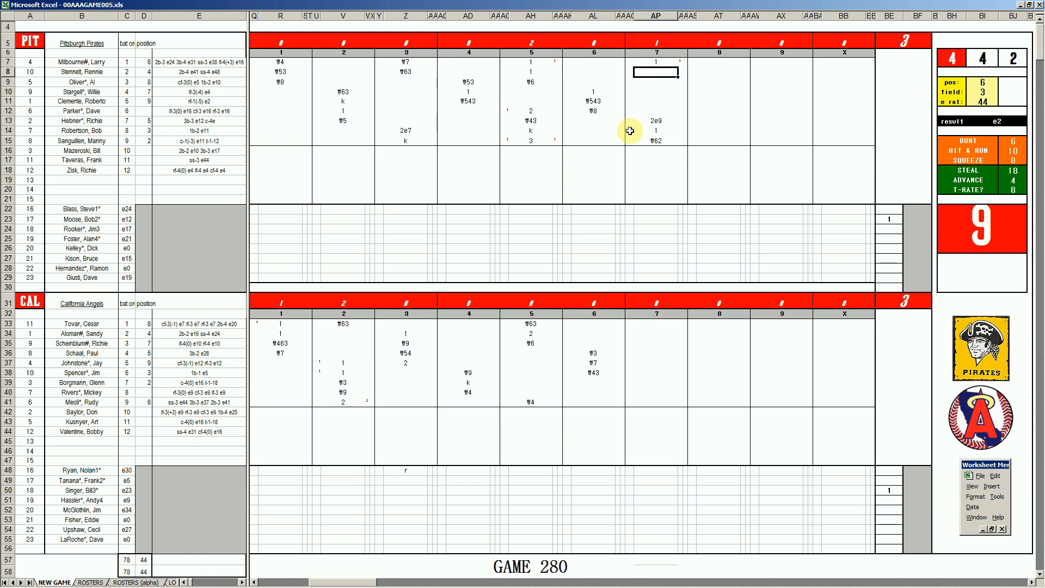
text(k)
key(Return)
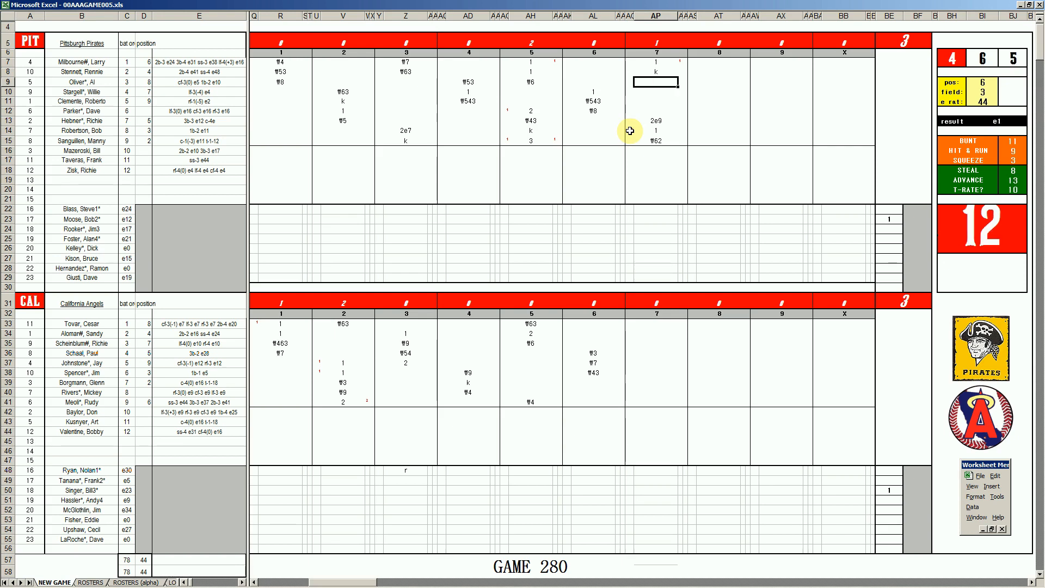
- Set the fielding check to position 7, field rating 4 and error rating 10
key(ctrl+Right)
text(7)
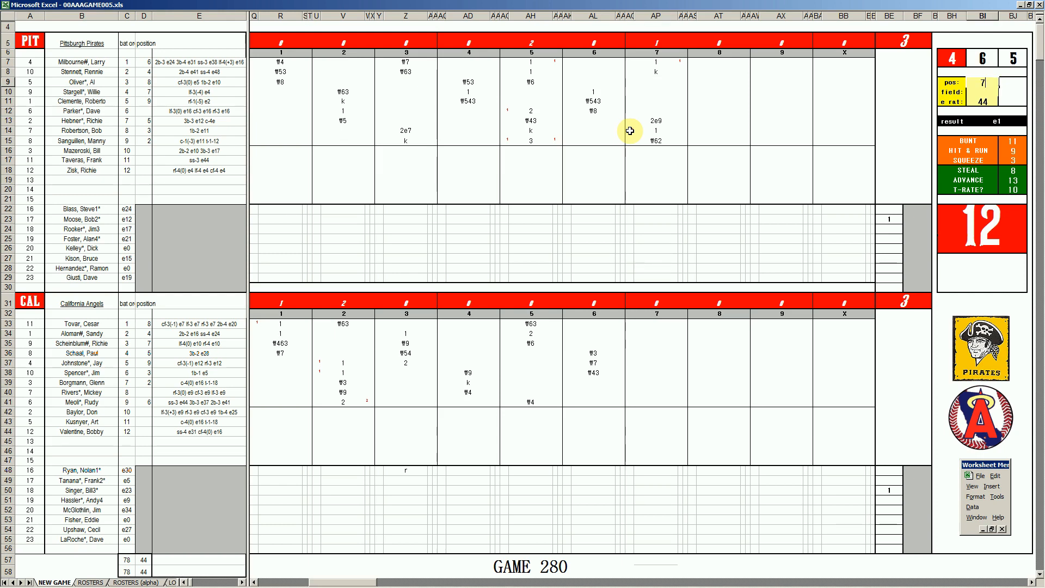
key(Return)
text(4)
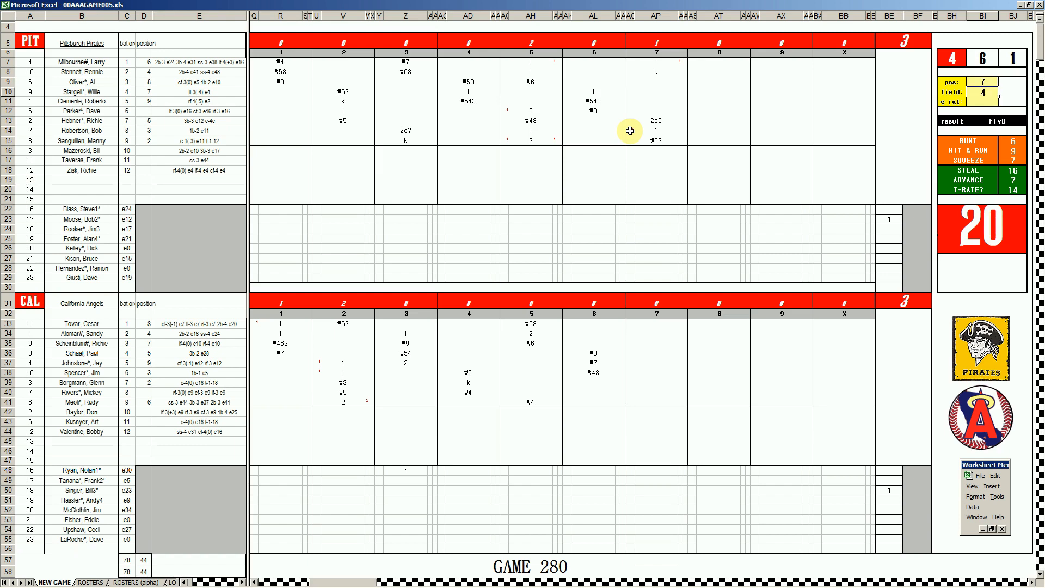
key(Return)
text(10)
key(Return)
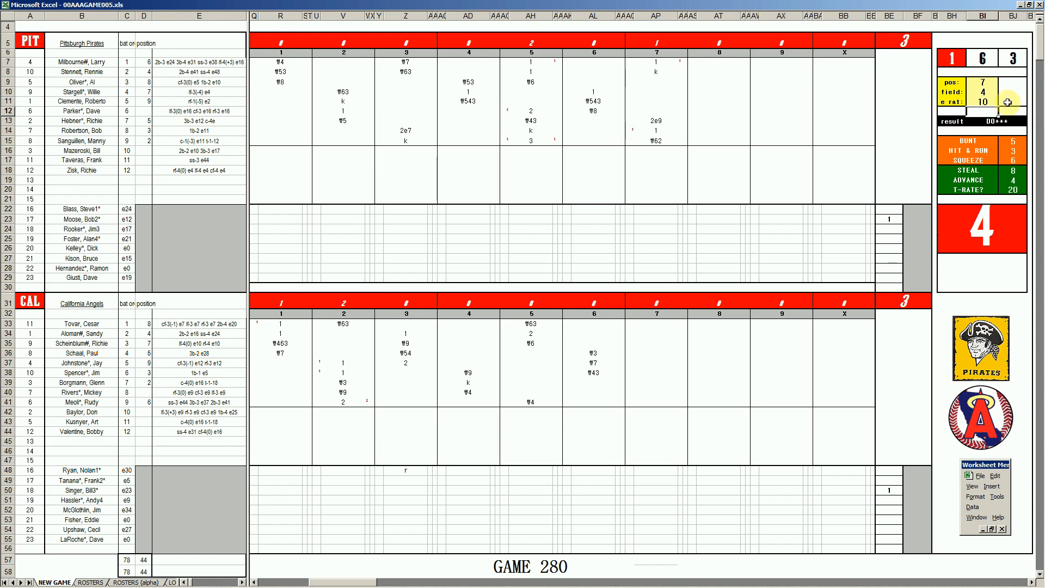
- Record a 2 with two runs batted in for Pittsburgh's third batter in the seventh inning
click(657, 83)
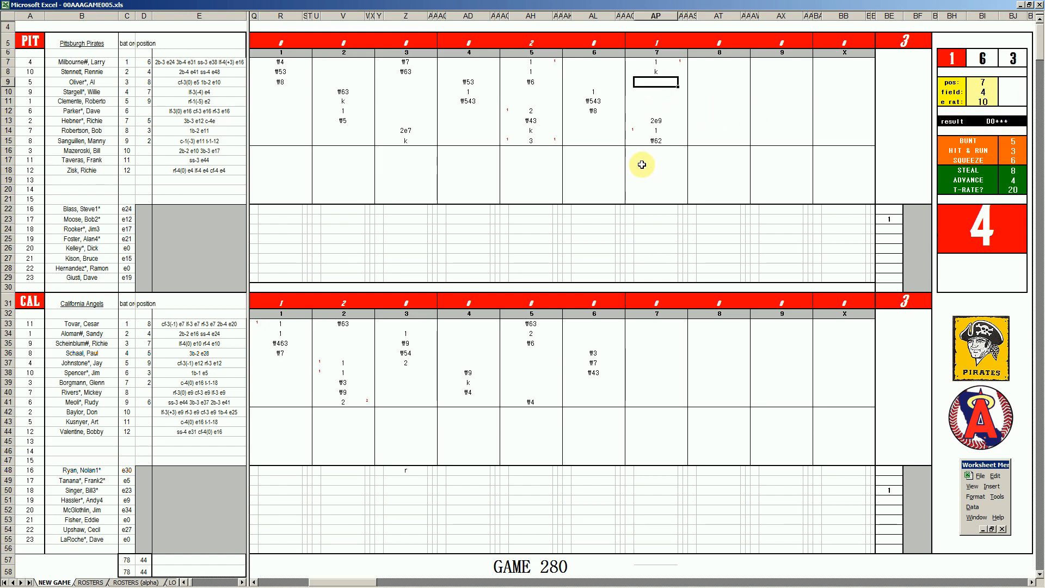
text(2)
key(Tab)
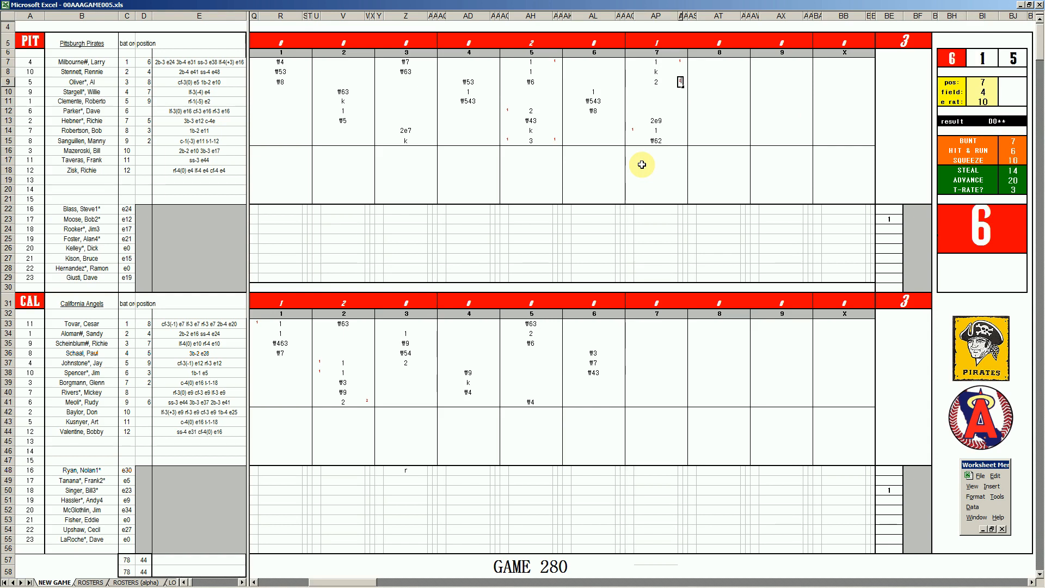
- Mark a run scored for Pittsburgh's ninth batter and leadoff batter in the seventh inning
key(Left)
key(Left)
key(Down)
key(Down)
key(Down)
key(Down)
key(Down)
key(Down)
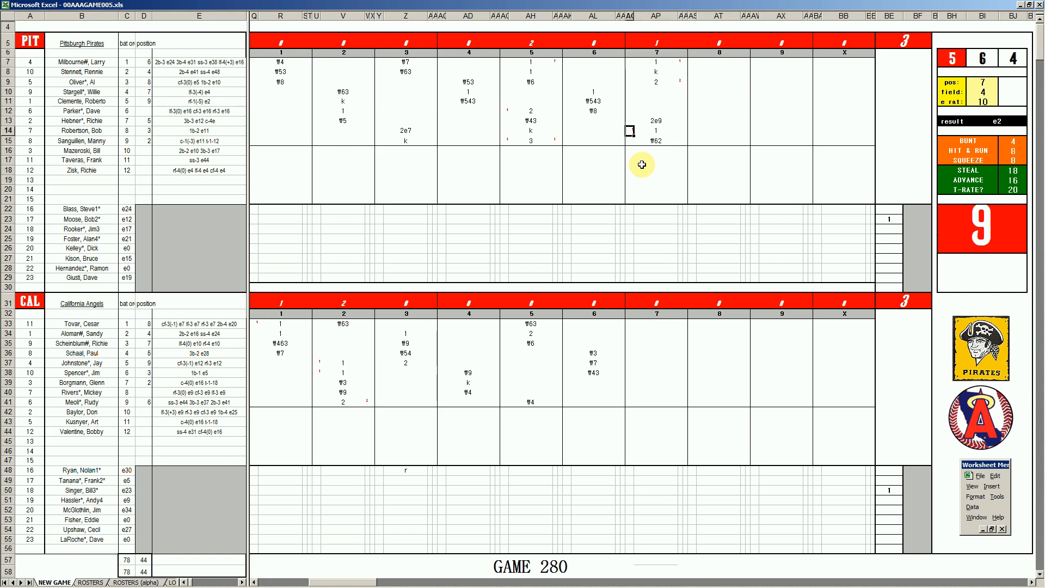
key(Up)
key(Up)
key(Up)
key(Up)
key(Up)
key(Up)
key(Up)
key(Up)
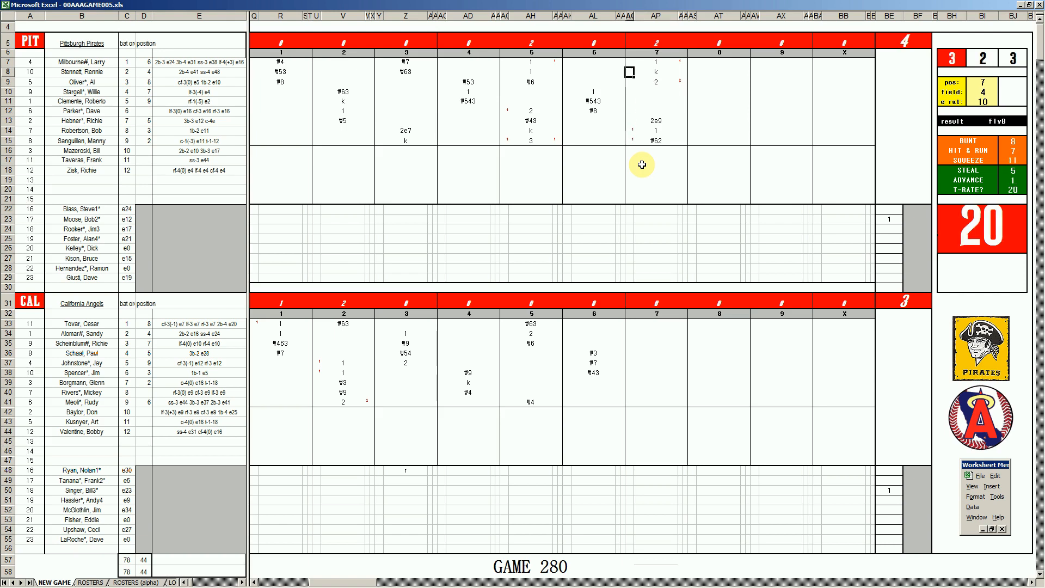
text(1)
key(Return)
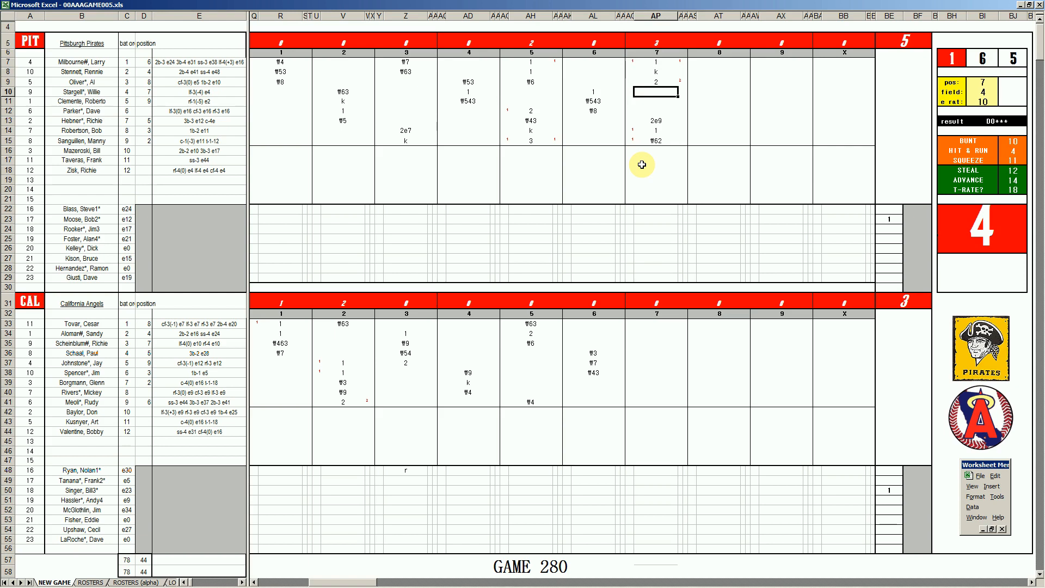
- Record an 8 for Pittsburgh's fourth batter in the seventh inning
text(8)
key(Return)
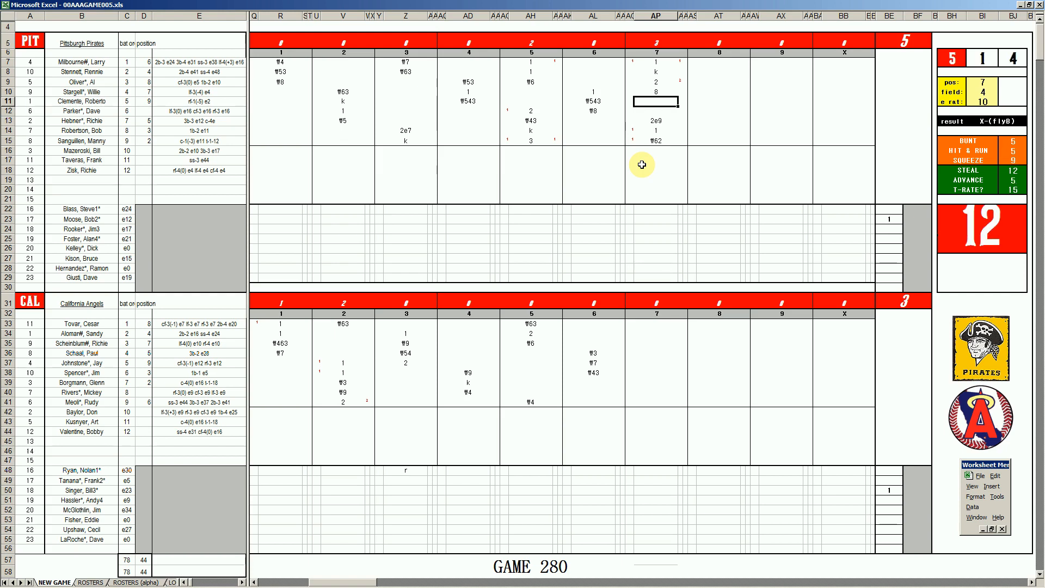
- Set the fielding check position to 6 and enter ₩63 for Pittsburgh's fifth batter in the seventh inning
key(ctrl+e)
text(6)
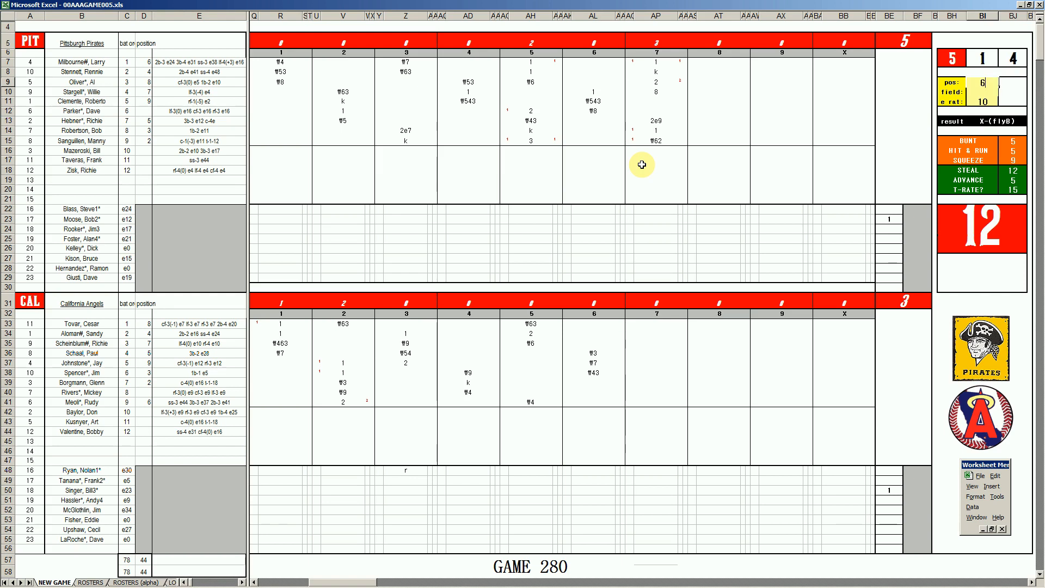
key(Return)
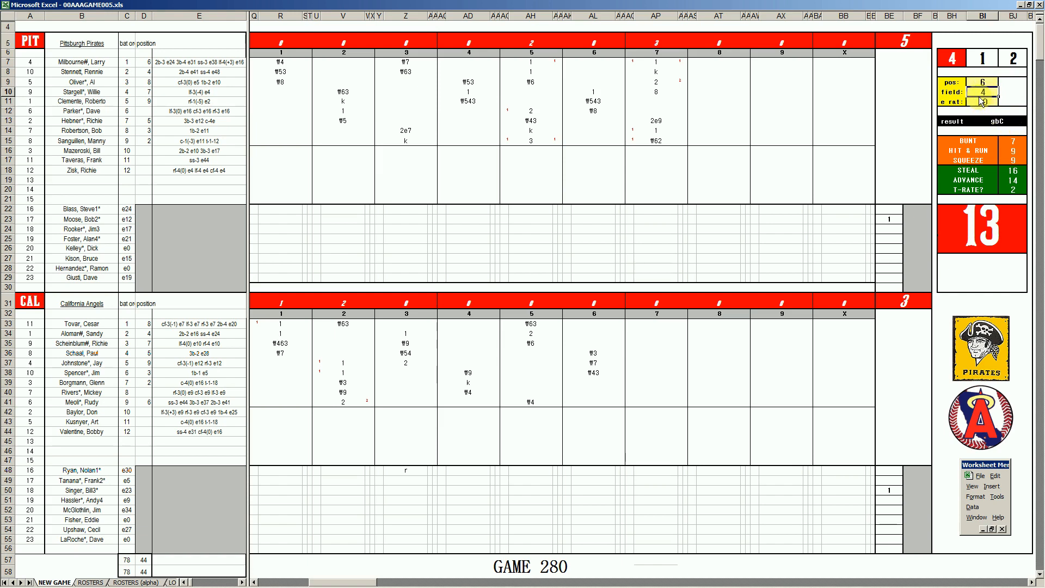
click(655, 100)
text(#63)
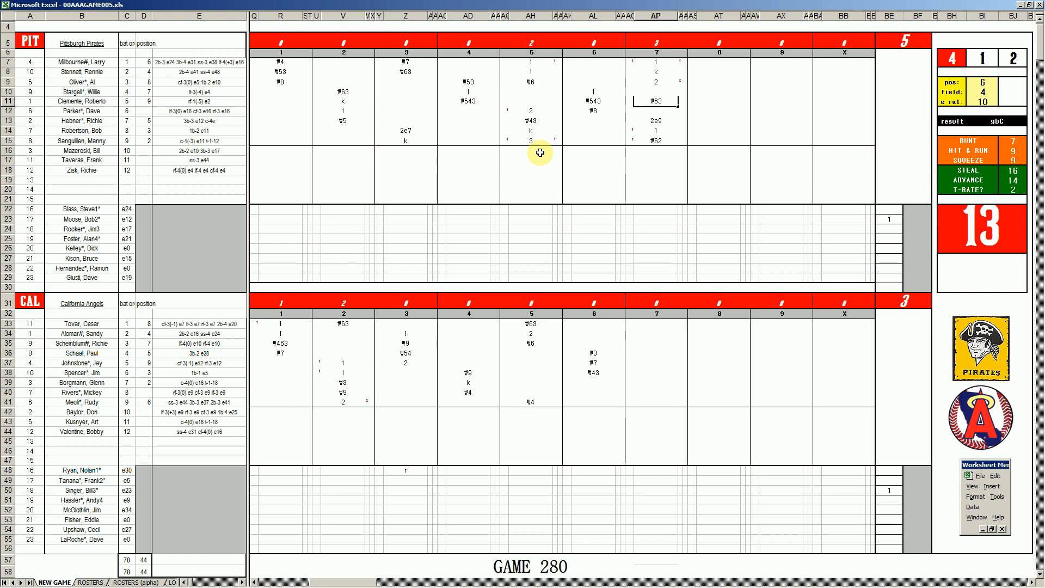
- Switch to Spotify and play Oh Well (Pt. 1) - 2013 Remaster from the Fleetwood Mac album Then Play On
mouse_move(694, 581)
click(746, 582)
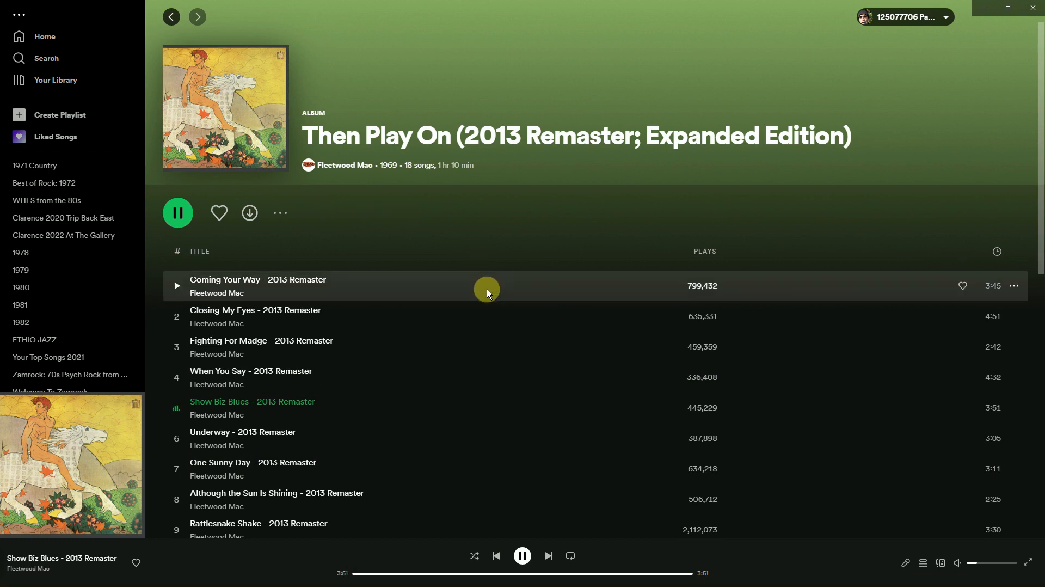
scroll(487, 289, down, 3)
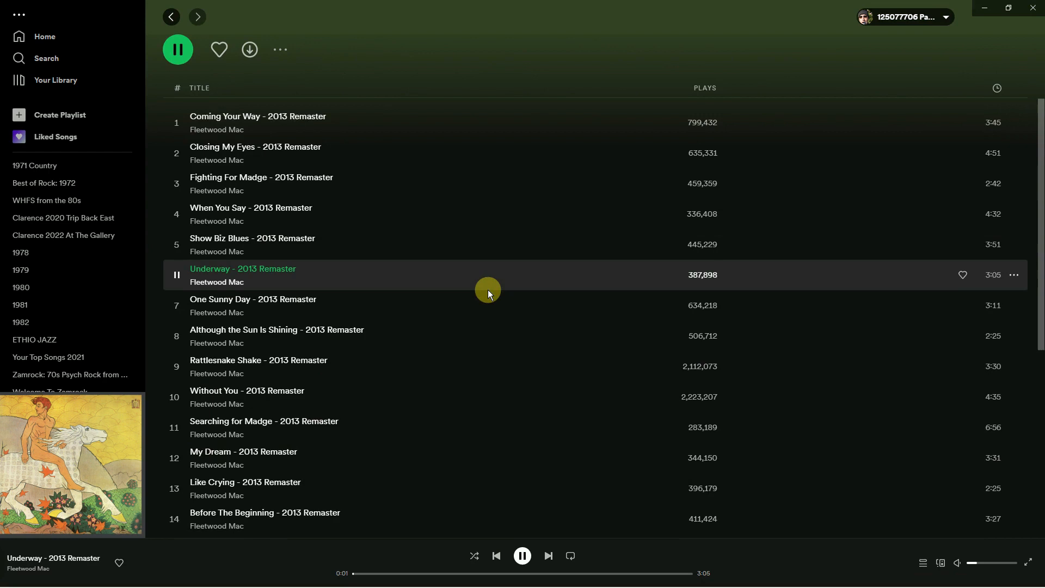
scroll(488, 289, down, 2)
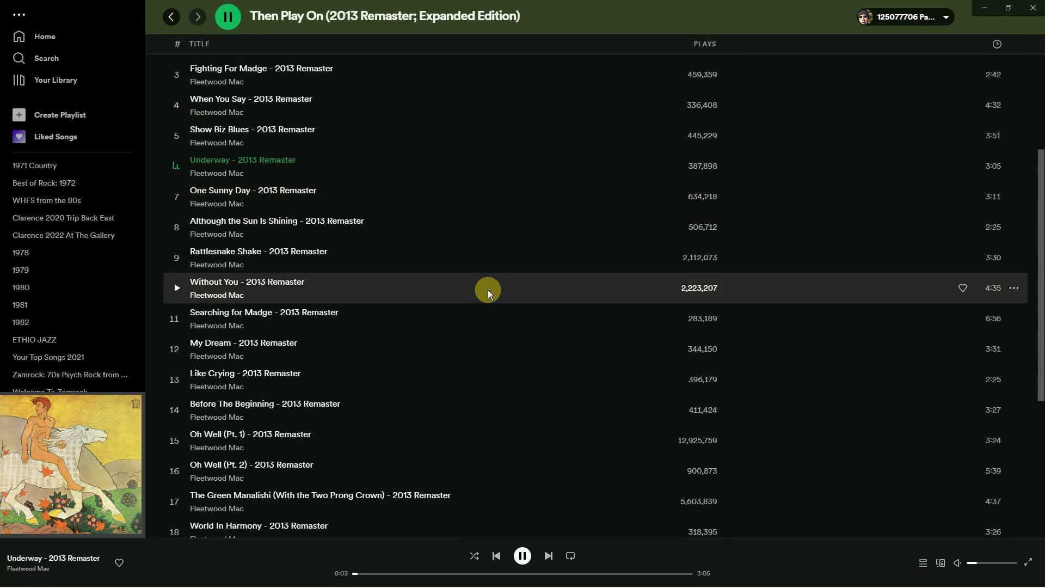
click(176, 440)
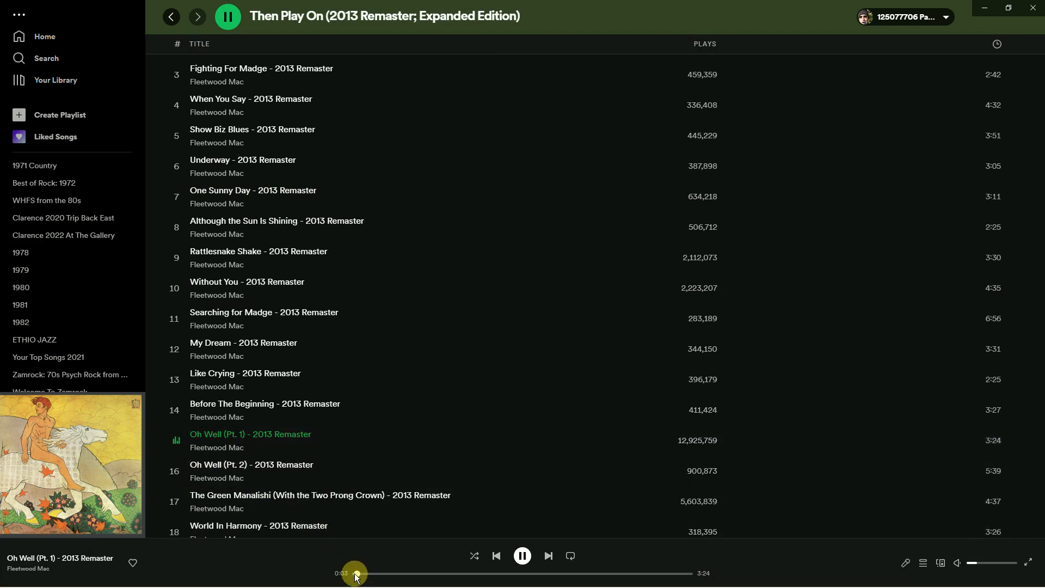
- Skip ahead to about 0:12 in the song and raise the playback volume slightly
drag(358, 576, 373, 575)
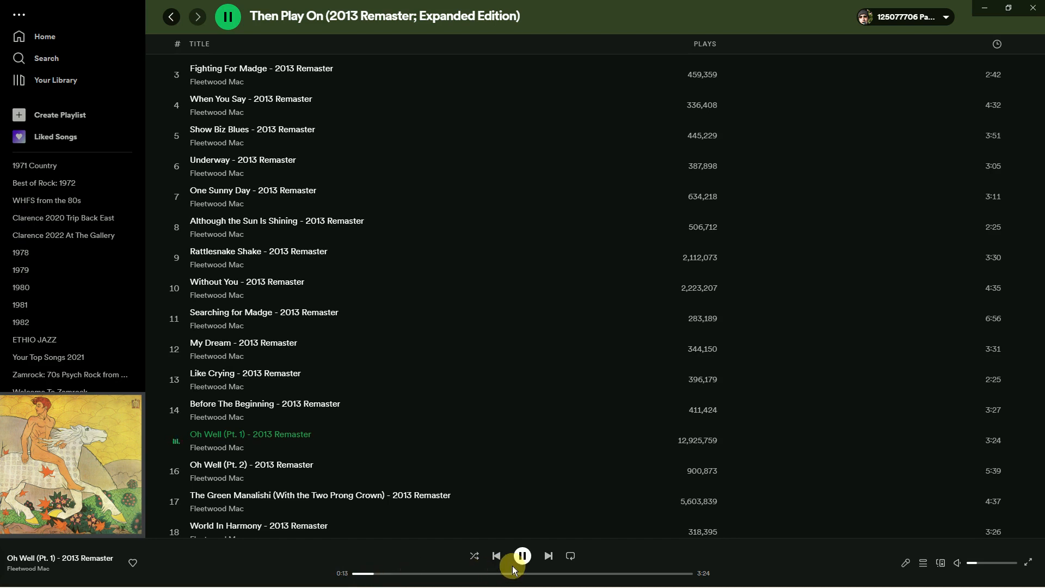
click(982, 562)
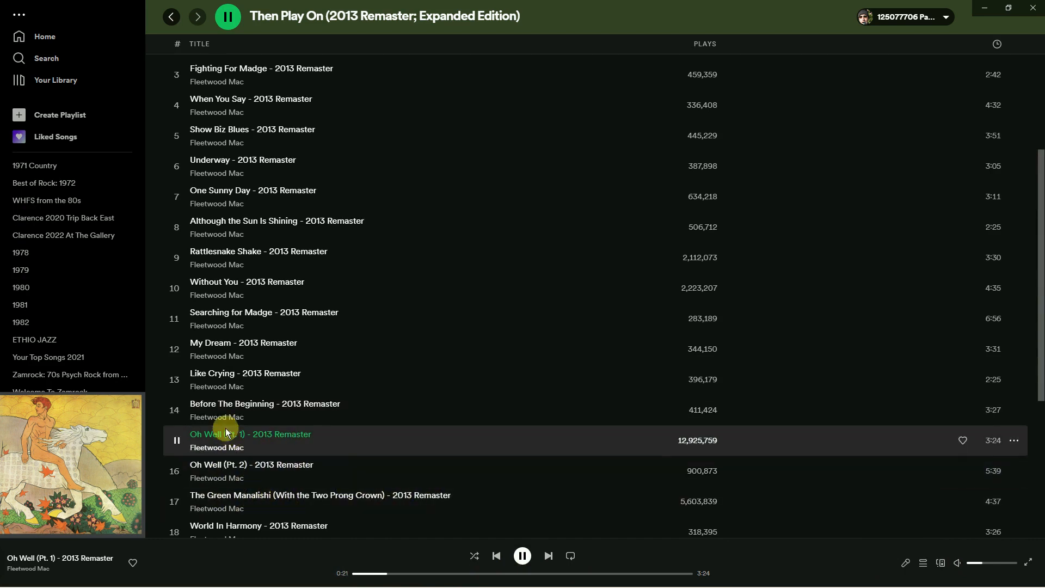
scroll(478, 380, up, 5)
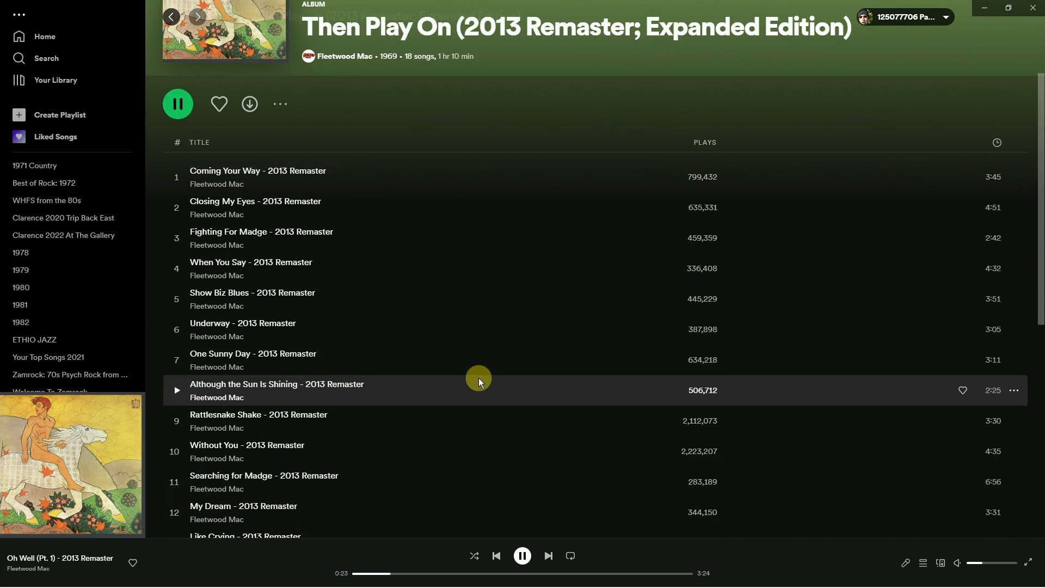
- Switch back to the Excel workbook 00AAAGAME005.xls and record ₩63 for Pittsburgh's fifth batter in the seventh inning
mouse_move(424, 585)
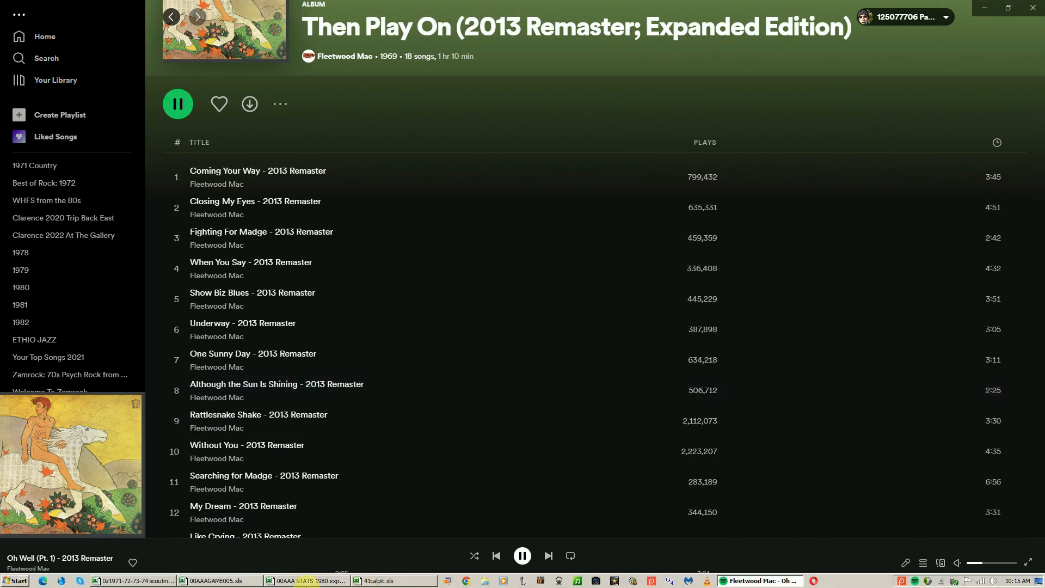
click(234, 580)
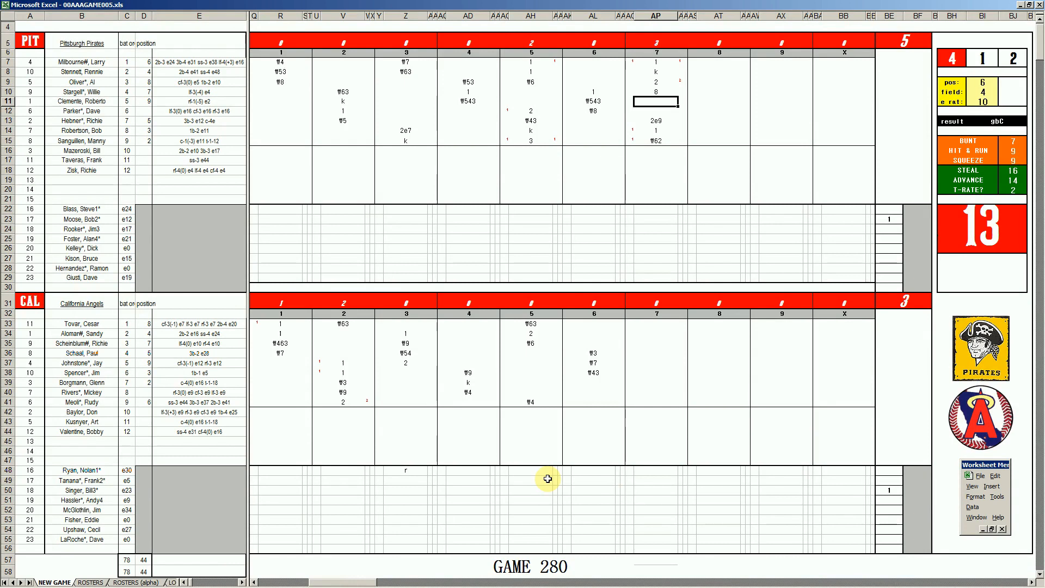
text(#63)
- Record ₩63 for California's seventh batter and ₩53 for the eighth batter in the seventh inning
click(643, 383)
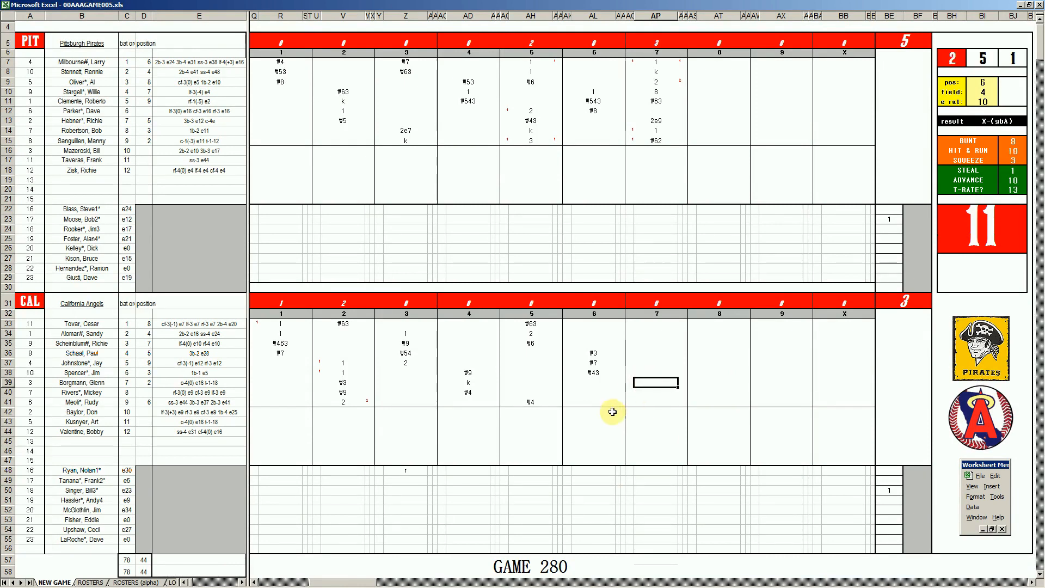
text(#63)
key(Return)
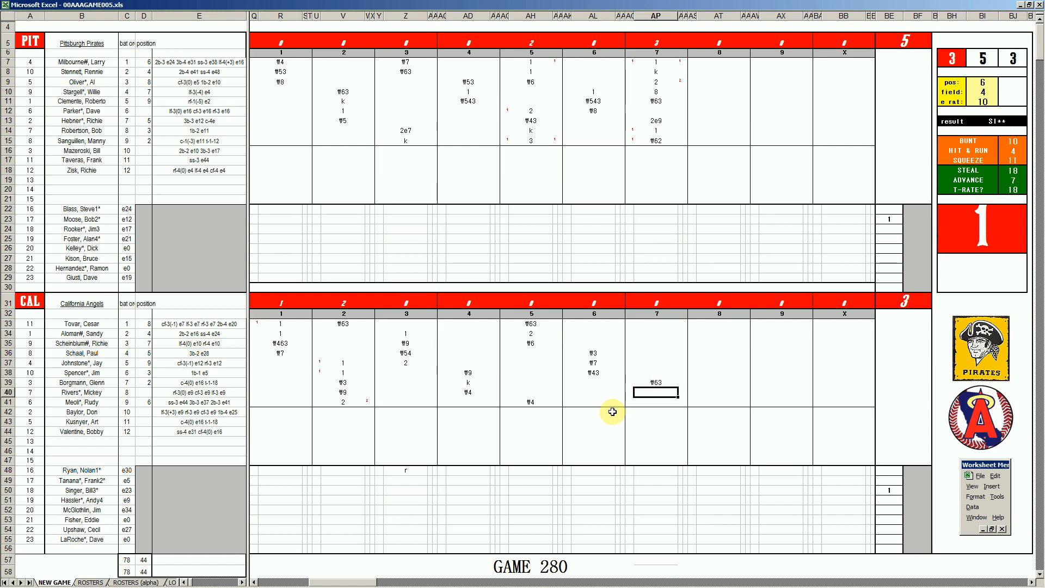
text(#53)
key(Return)
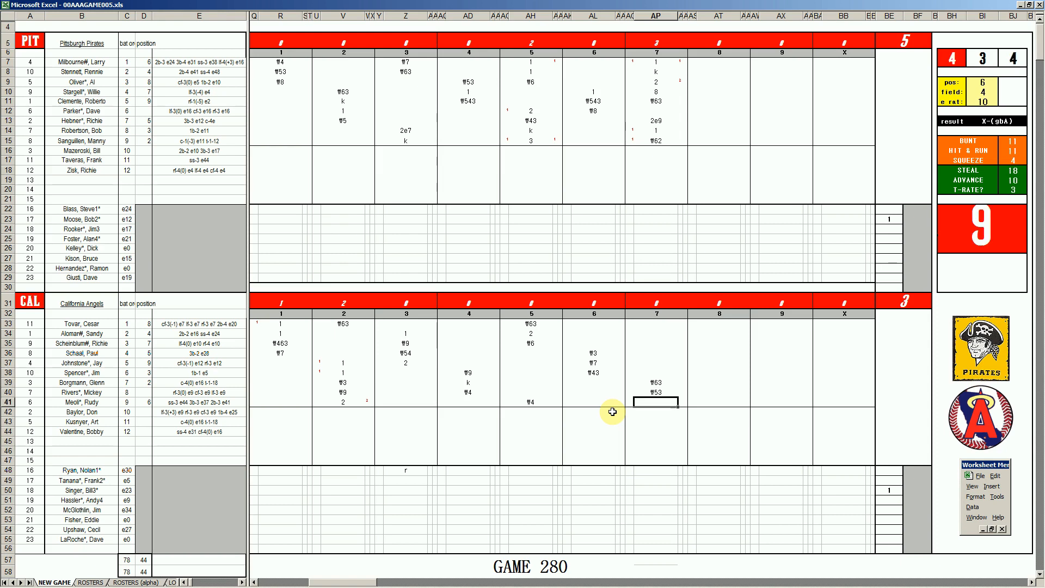
- Set the fielding check to position 4 with error rating 41
key(ctrl+q)
text(4)
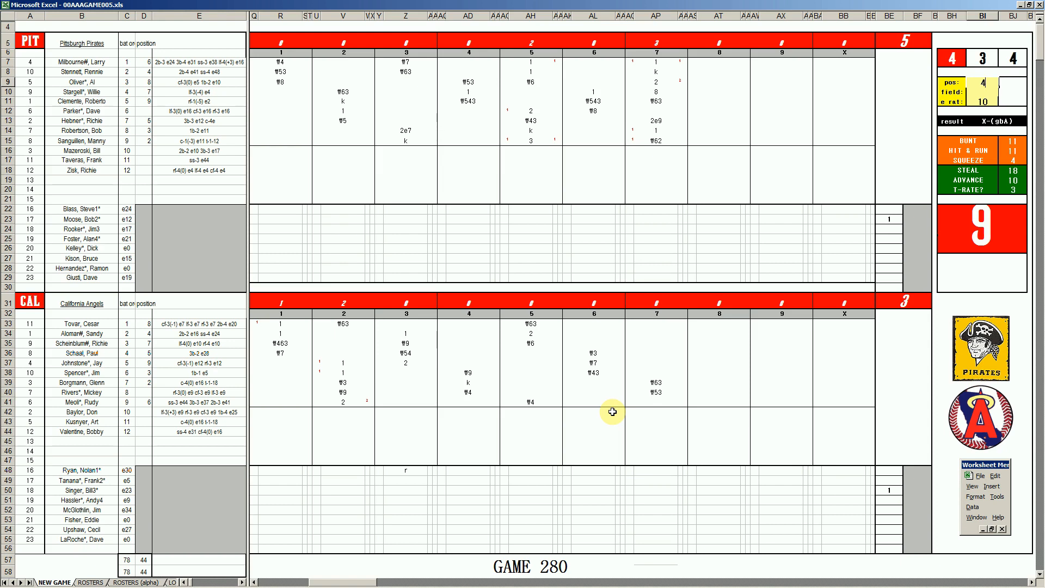
key(Return)
key(Return)
text(41)
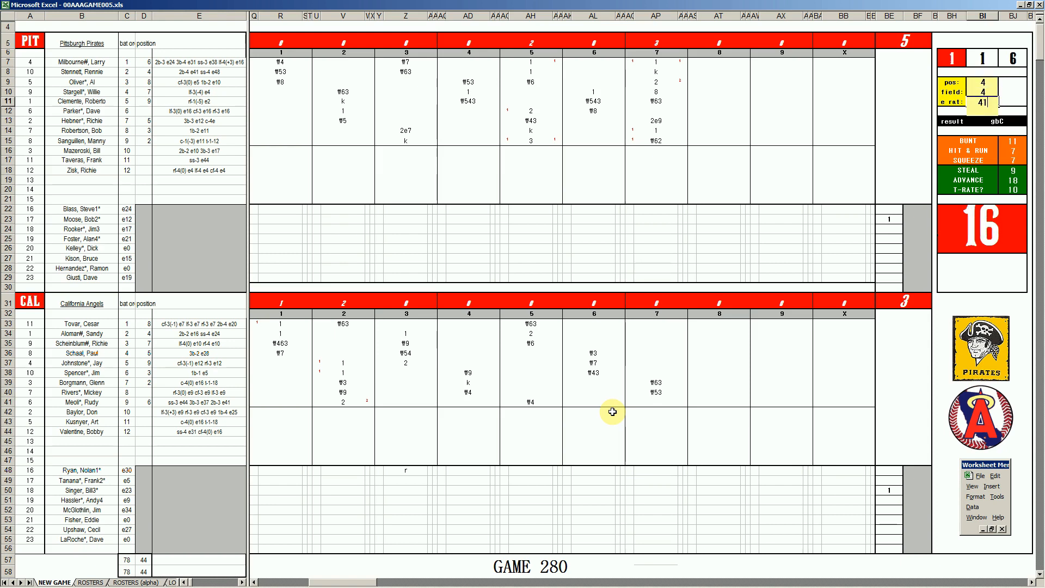
key(Return)
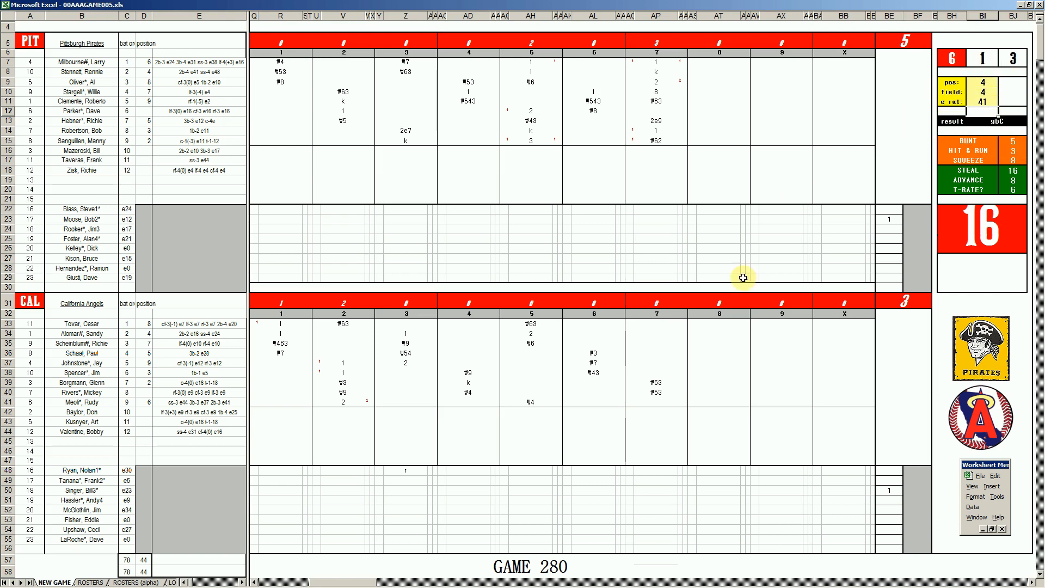
- Record ₩43 for California's ninth batter in the seventh inning and go to Pittsburgh's sixth batter in the eighth inning
click(660, 405)
text(\43)
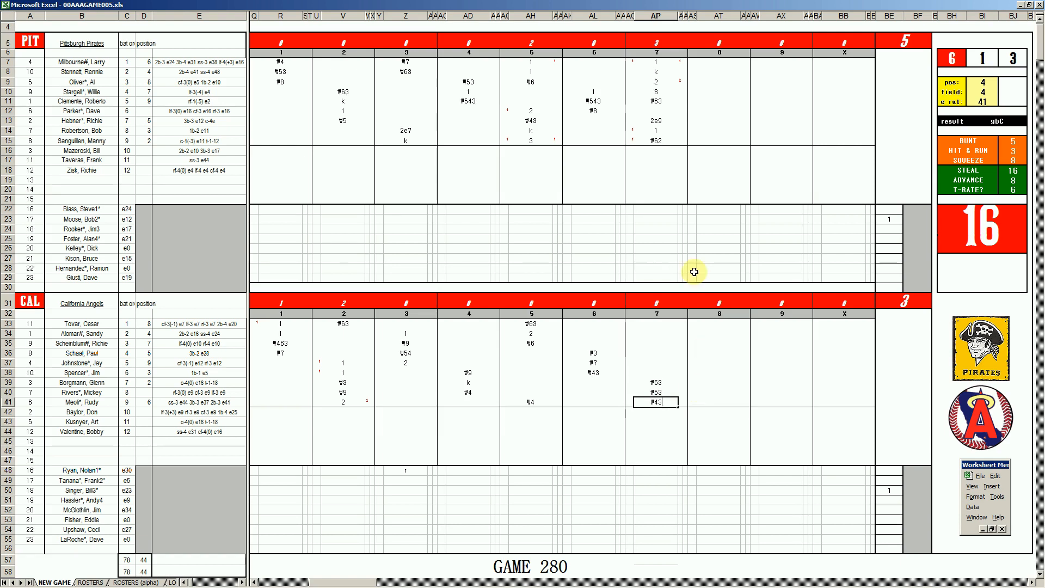
click(707, 111)
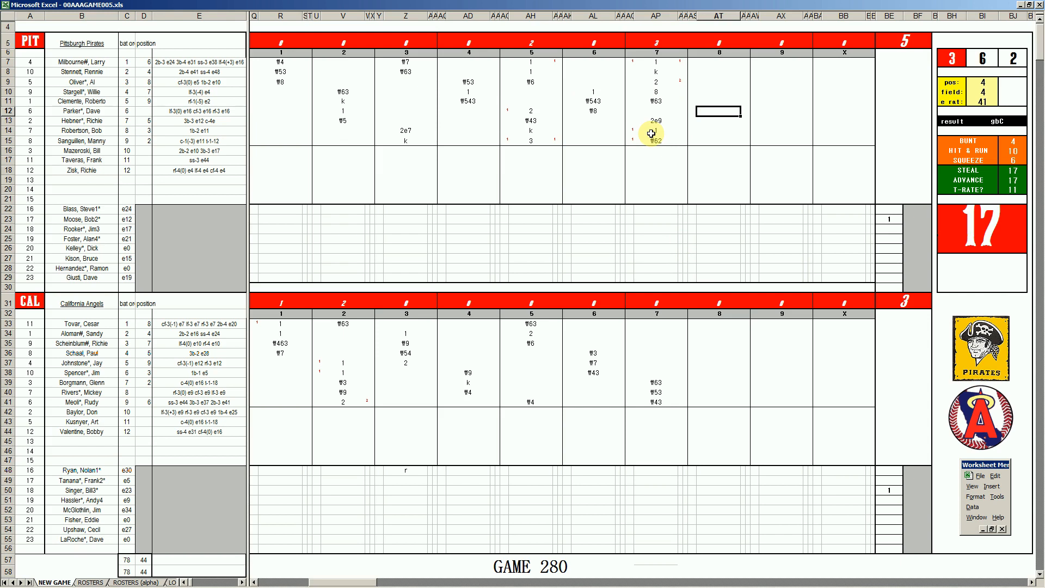
- Record k for Pittsburgh's sixth batter, ₩8 for the seventh and ₩7 for the eighth in the eighth inning
text(k)
key(Return)
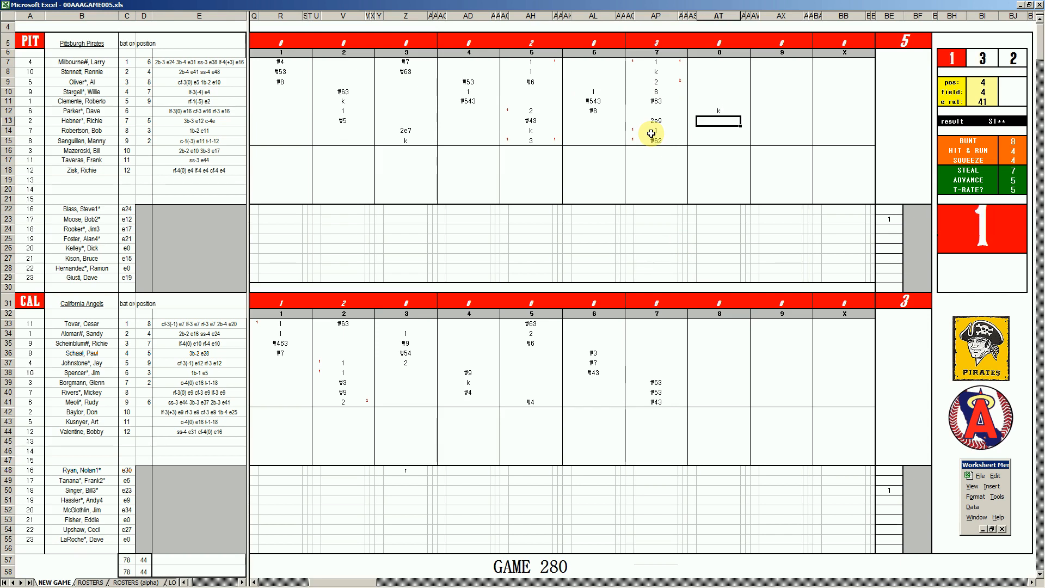
text(#8)
key(Return)
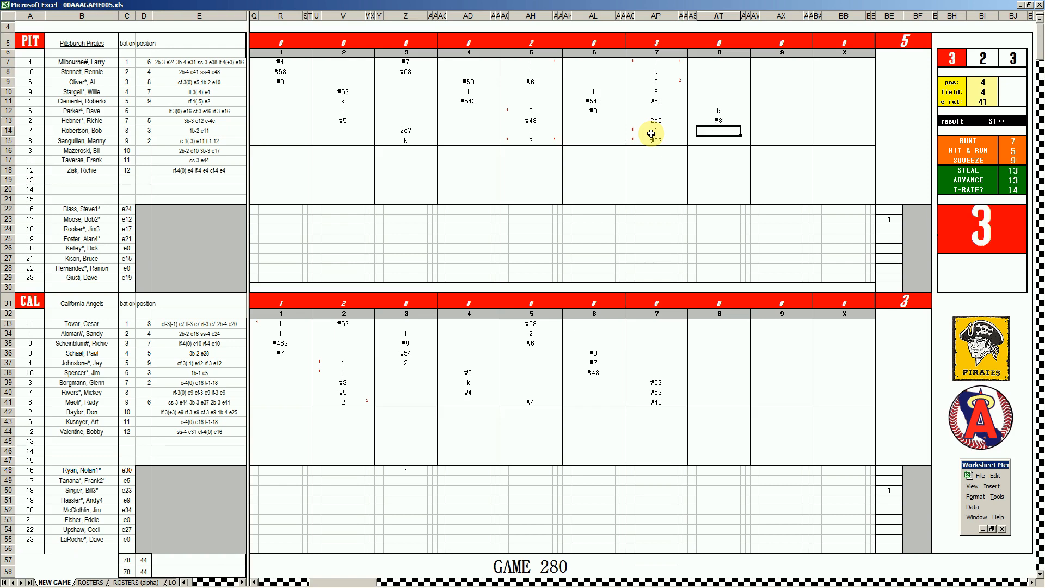
text(#7)
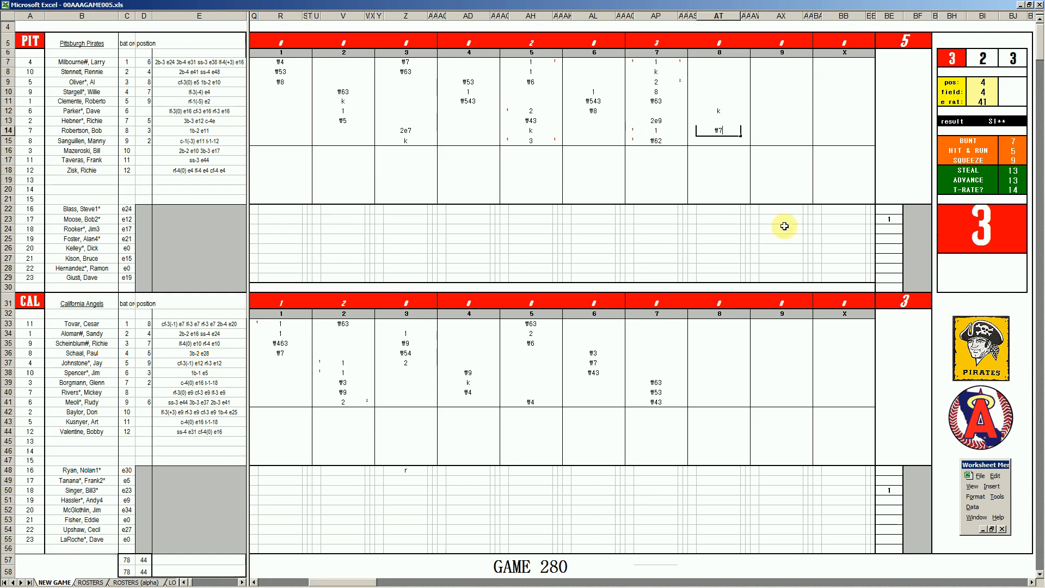
- Log Pittsburgh's pitching change with 7 in BF23 and 8 in BE28, and go to California's first batter in the eighth inning
click(905, 220)
text(7)
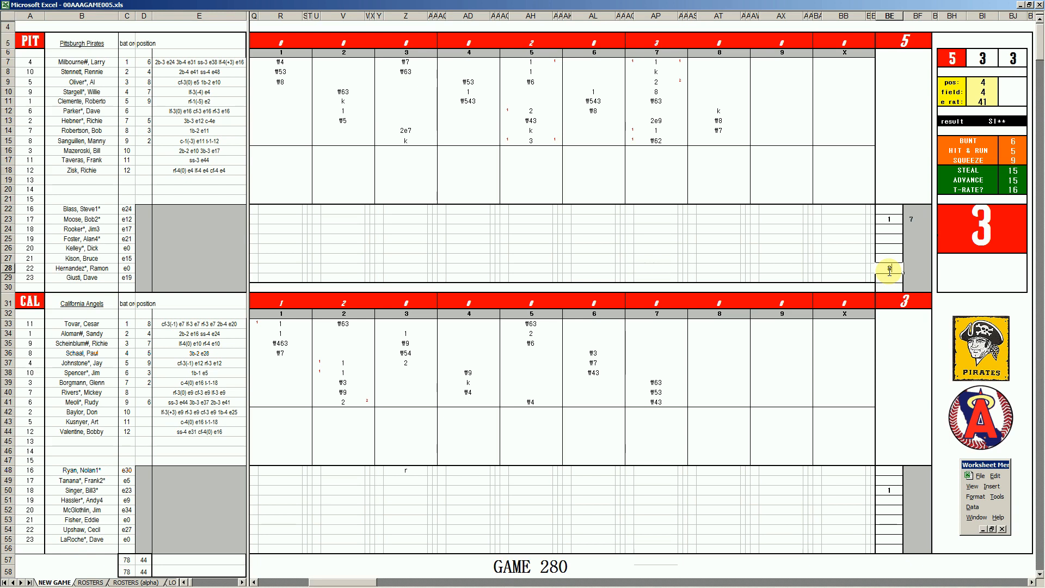
click(723, 324)
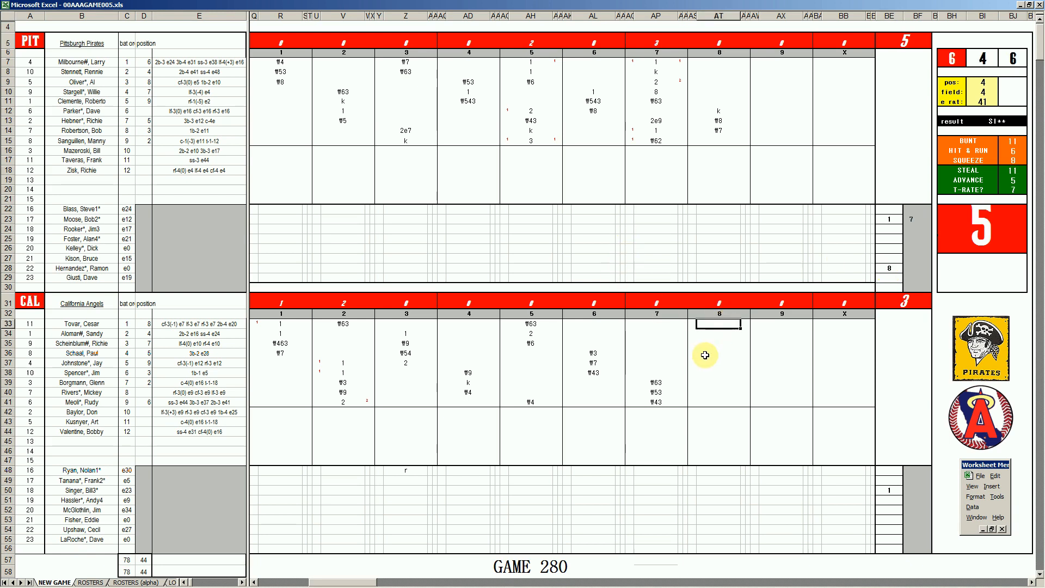
- Set the fielding check to position 6 with fielding rating 3, and record 1 for California's first batter in the eighth inning
key(ctrl+q)
text(6)
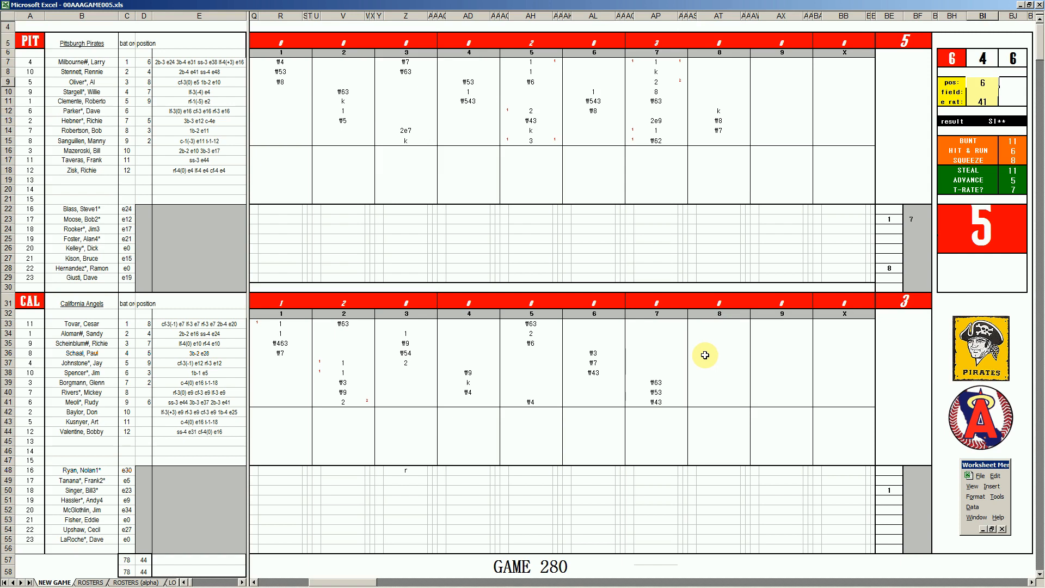
key(Return)
key(F9)
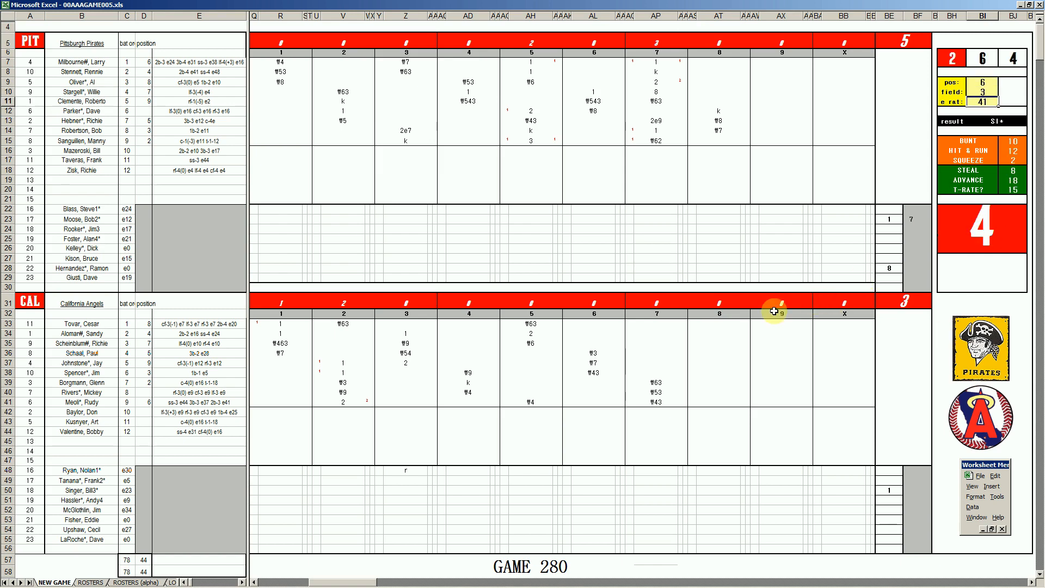
click(724, 326)
text(1)
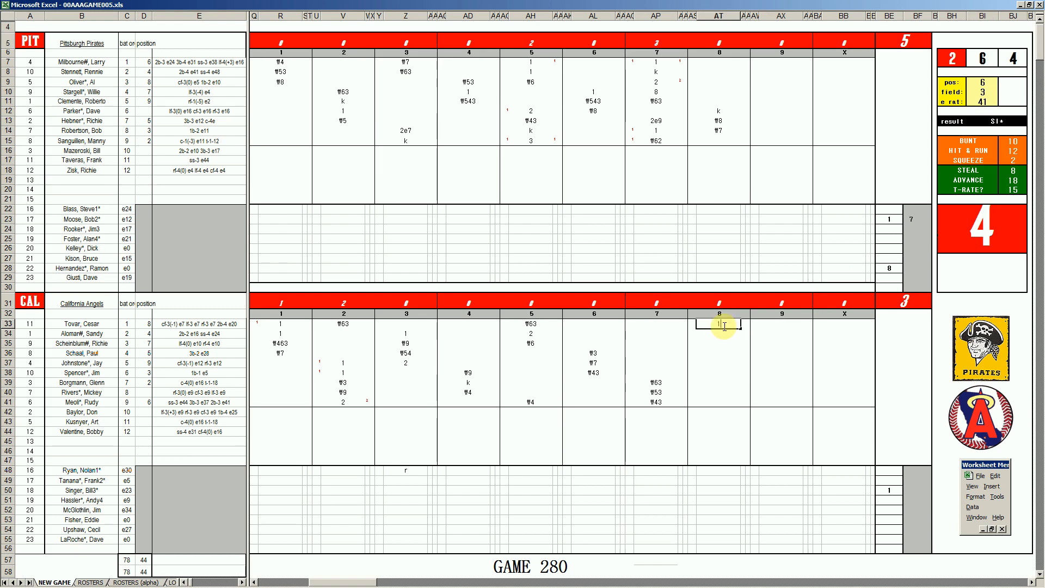
key(Return)
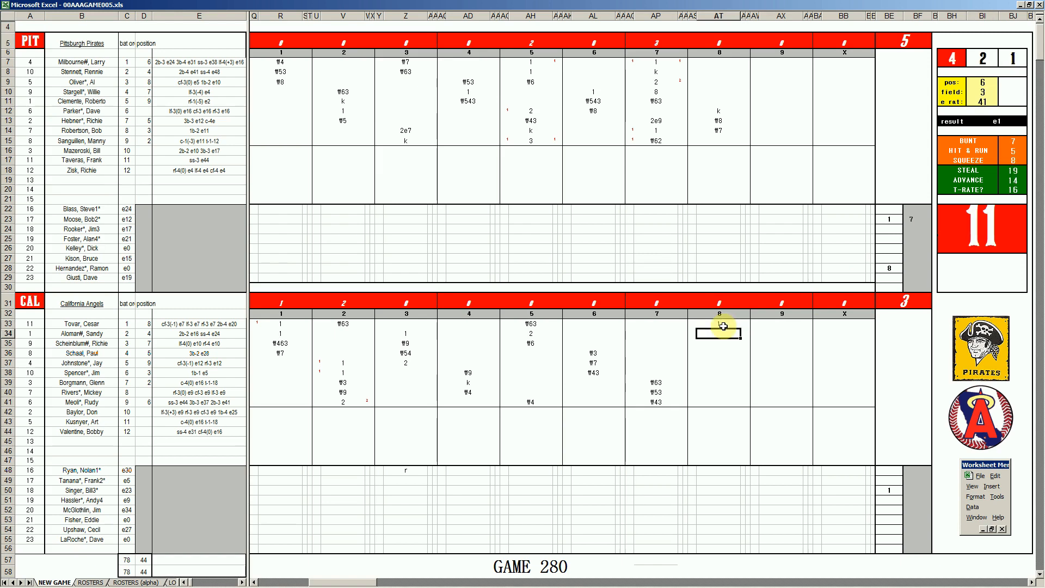
- Set the fielding check to position 7 with error rating 4, and record ₩7 for California's second batter in the eighth inning
text(7)
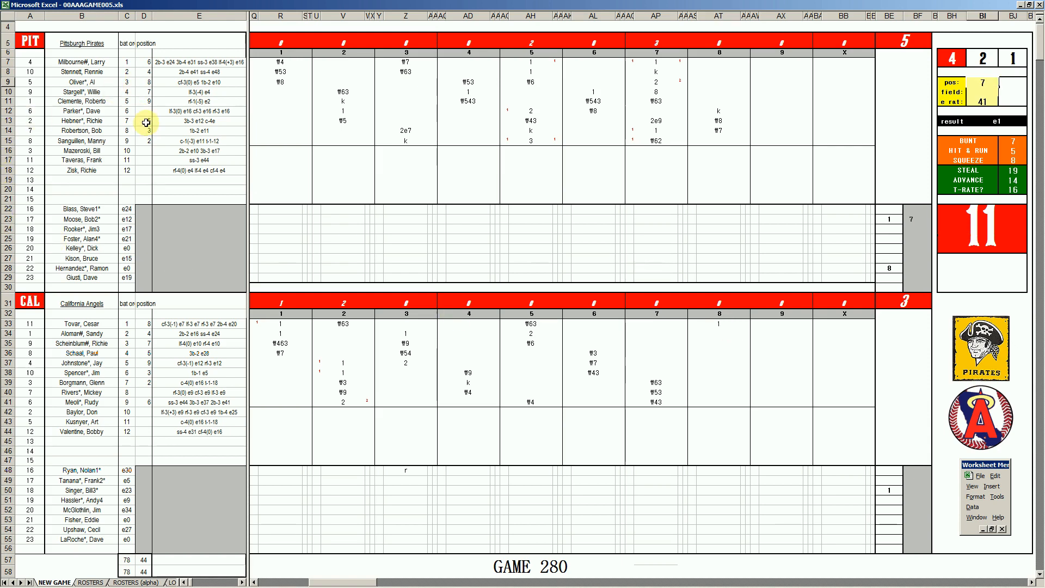
key(Return)
key(Return)
text(4)
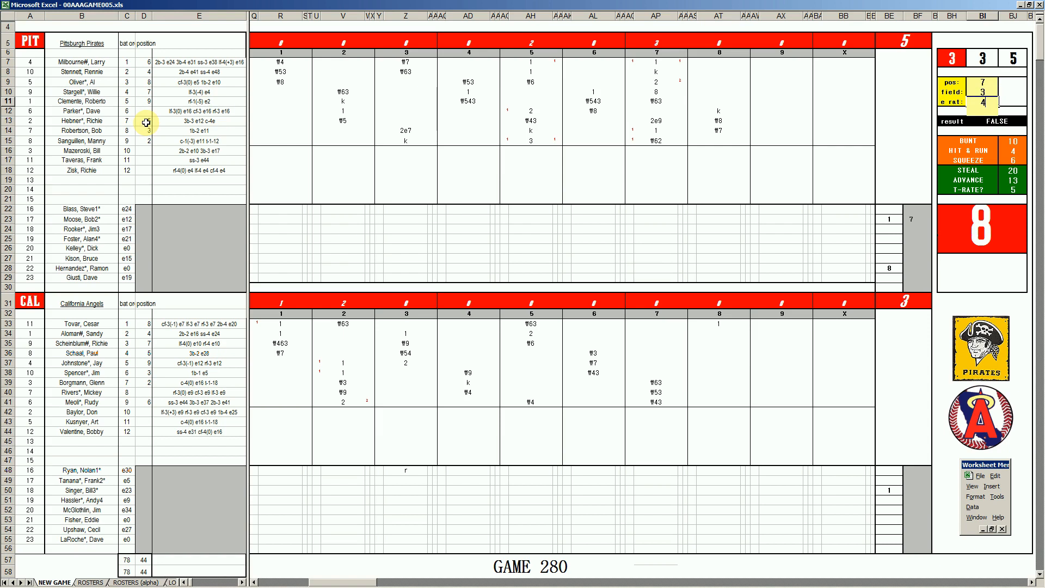
key(Return)
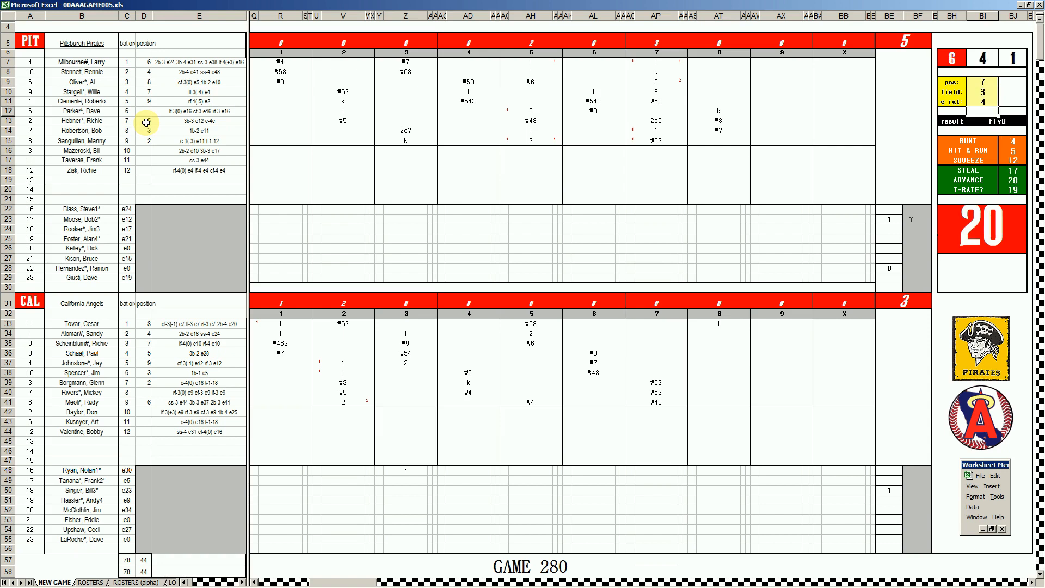
click(723, 333)
text(#7)
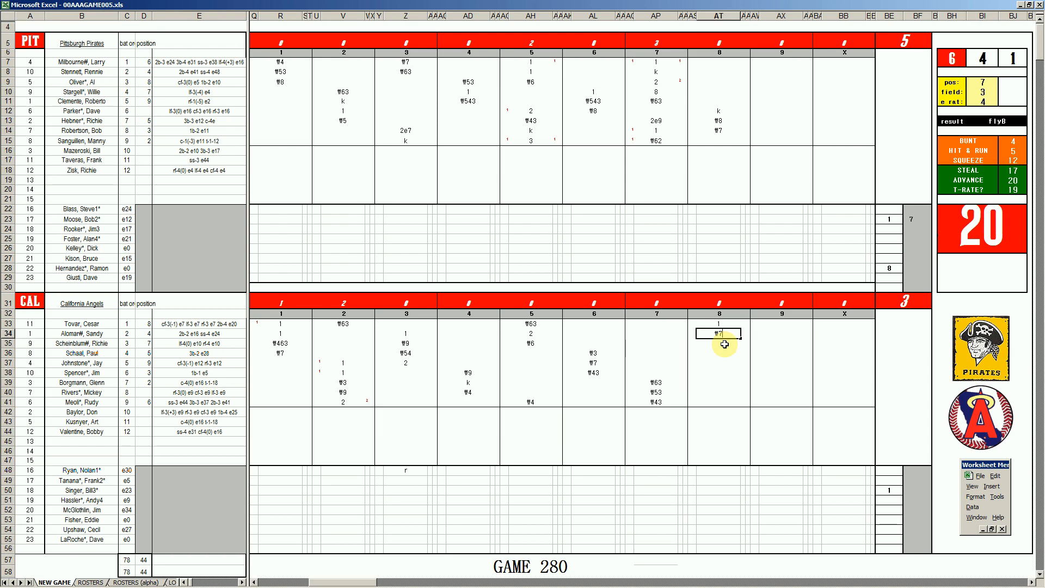
key(Return)
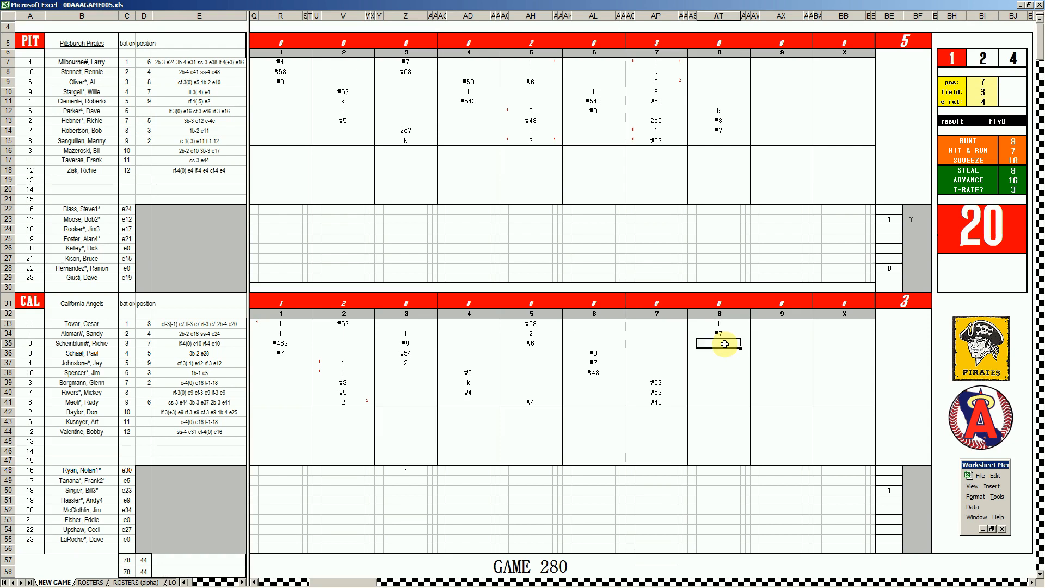
- Record 1 for California's third batter and ₩7 for the fourth batter in the eighth inning
text(1)
key(Return)
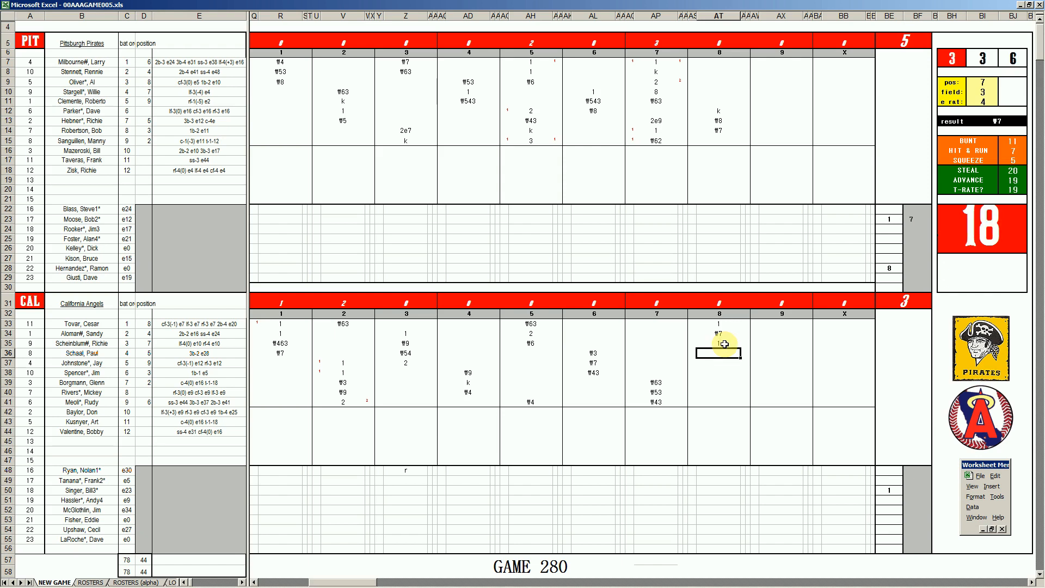
text(\7)
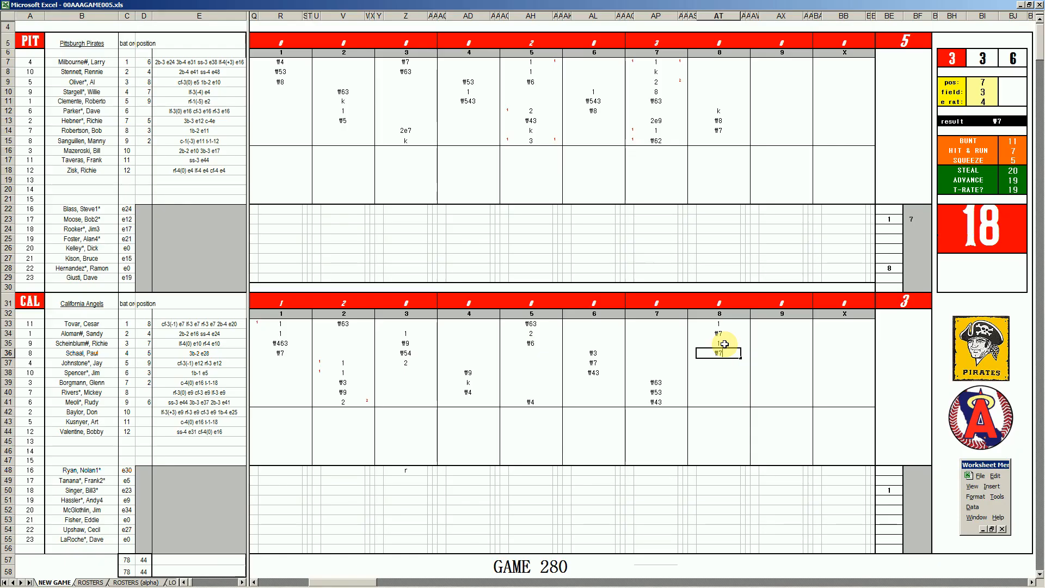
key(Return)
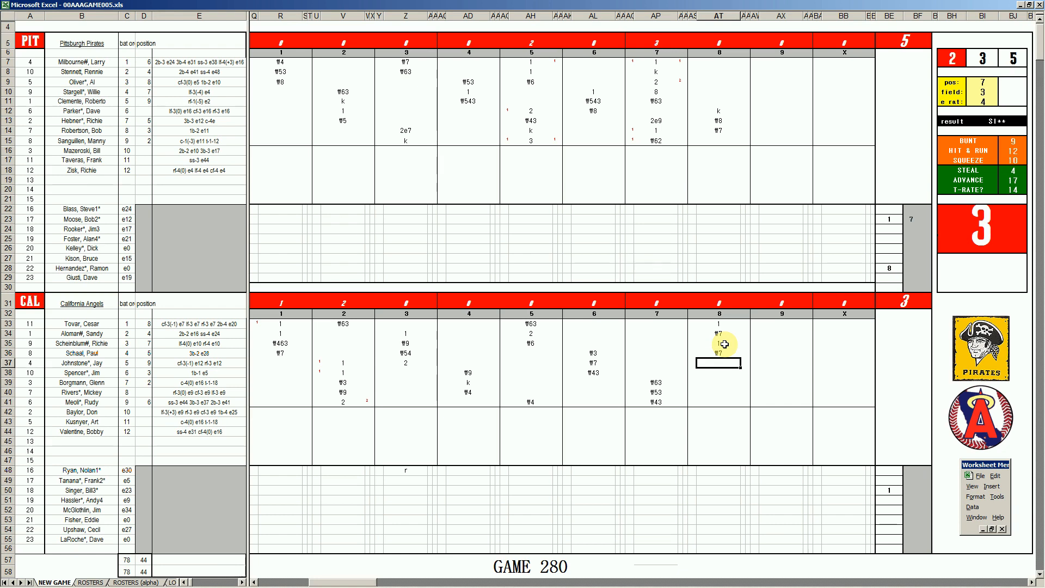
- Record 2 with 1 run batted in for California's fifth batter, 1 run for the first and ₩43 for the sixth in the eighth inning
text(2)
key(Left)
key(Up)
key(Up)
key(Up)
key(Up)
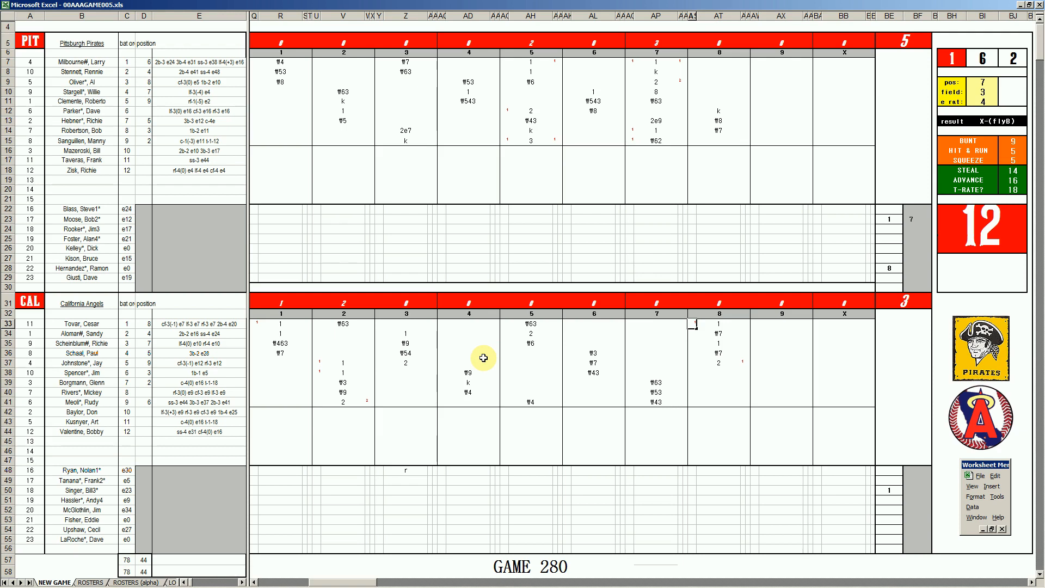
click(718, 373)
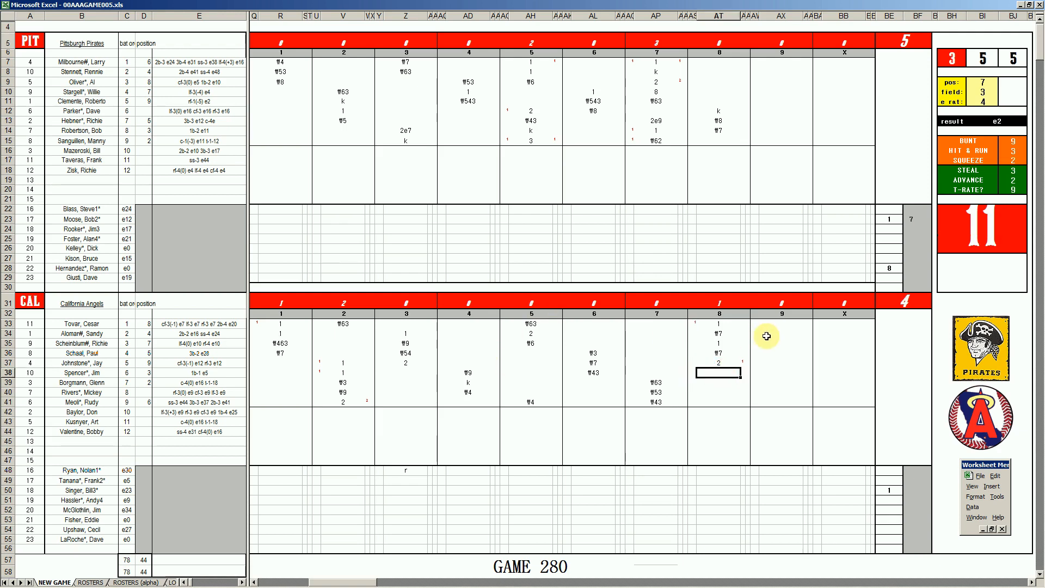
text(#43)
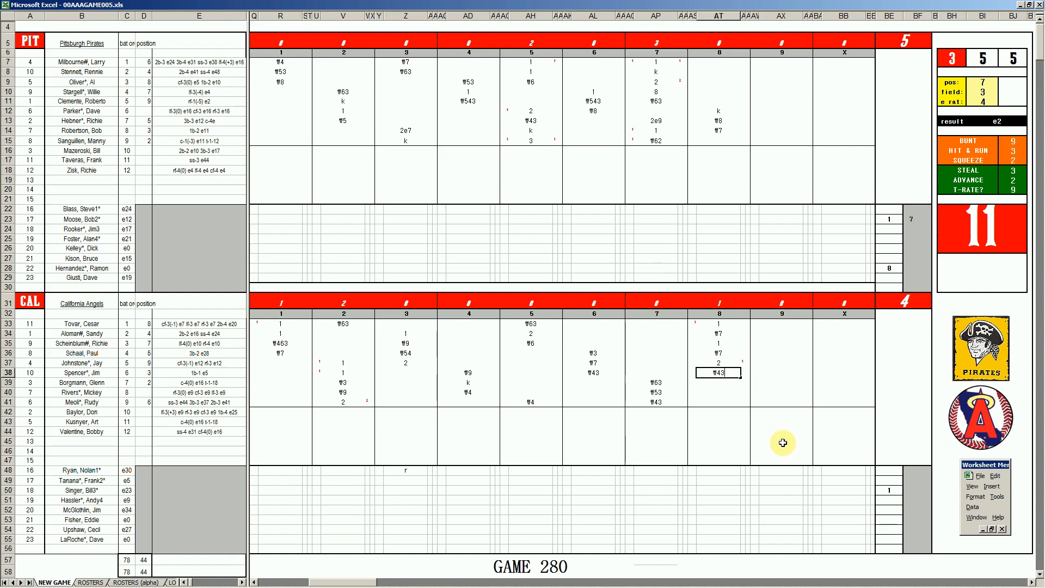
- Switch to Spotify, adjust the playback volume, and return to the Excel workbook 00AAAGAME005.xls
click(792, 580)
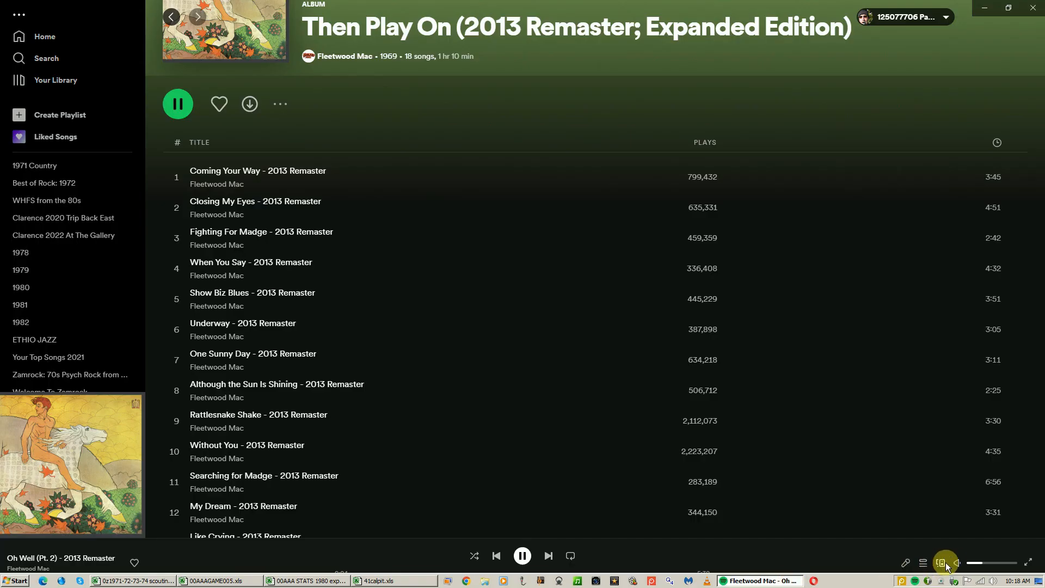
click(981, 563)
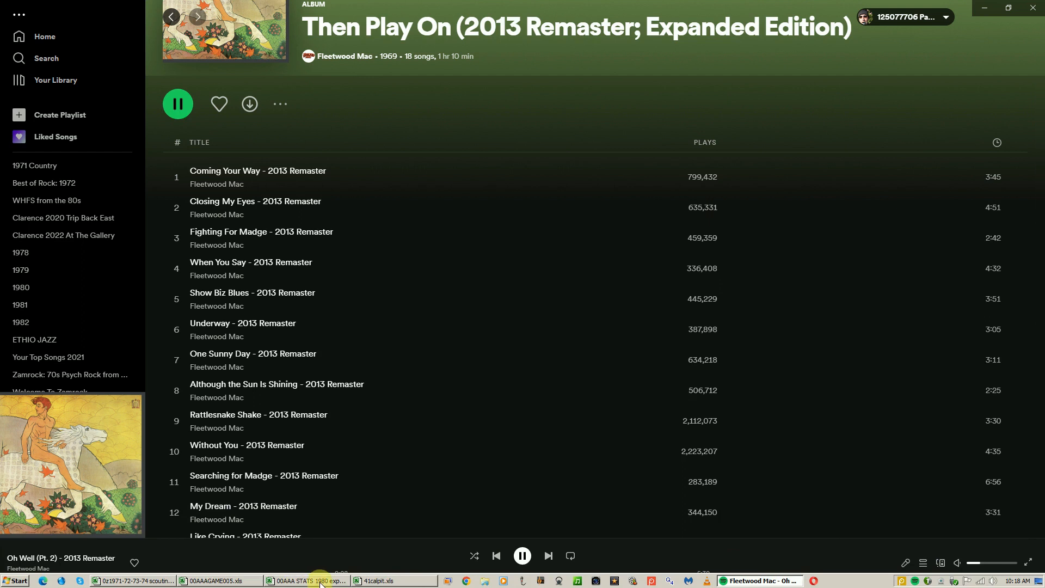
click(288, 581)
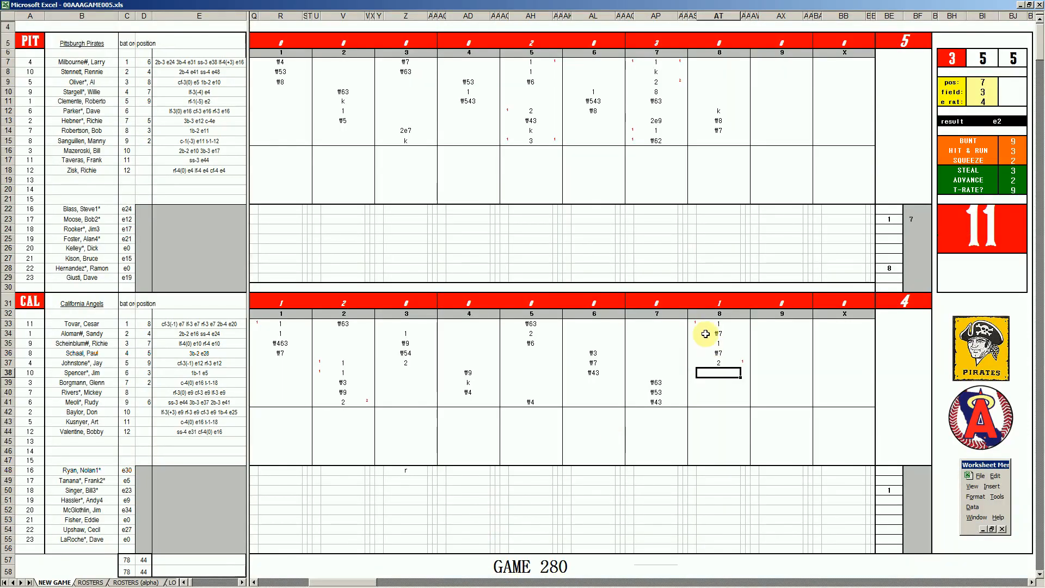
- Log California's pitching change with 8 in BF50 and 9 in BE55, and enter ms for the row 55 pitcher in the ninth inning
click(718, 392)
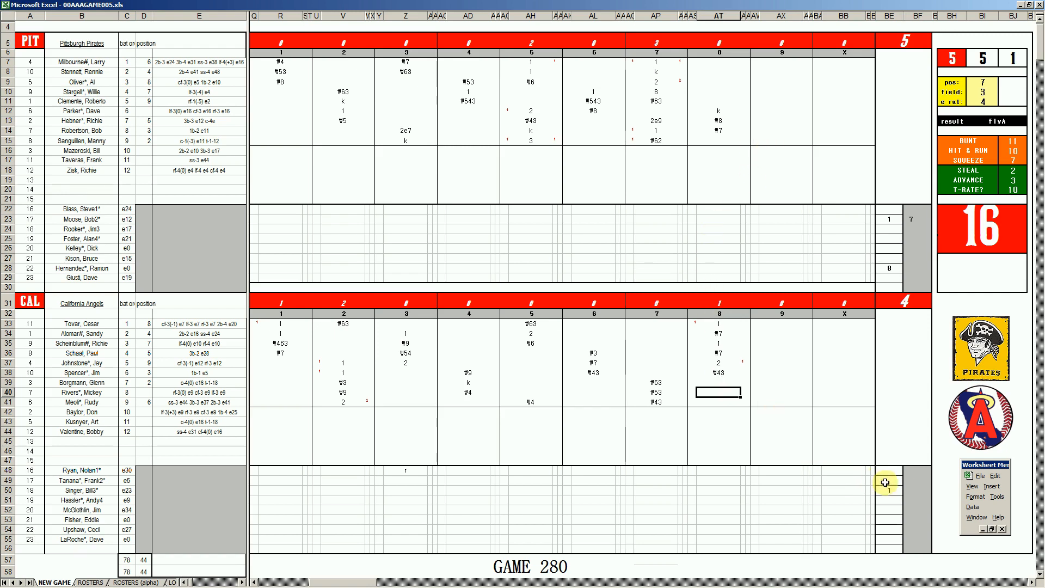
click(916, 491)
text(8)
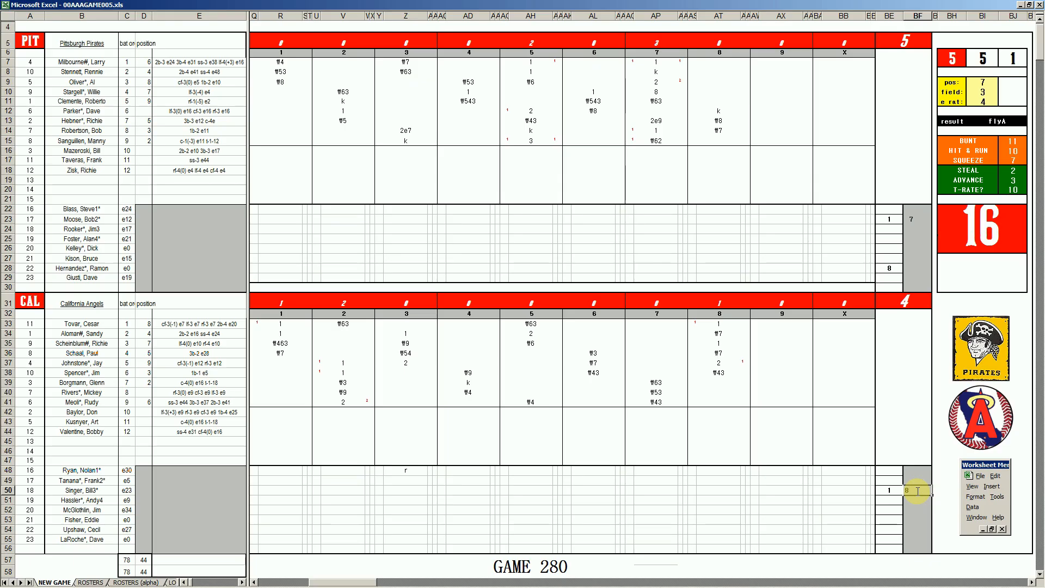
click(890, 540)
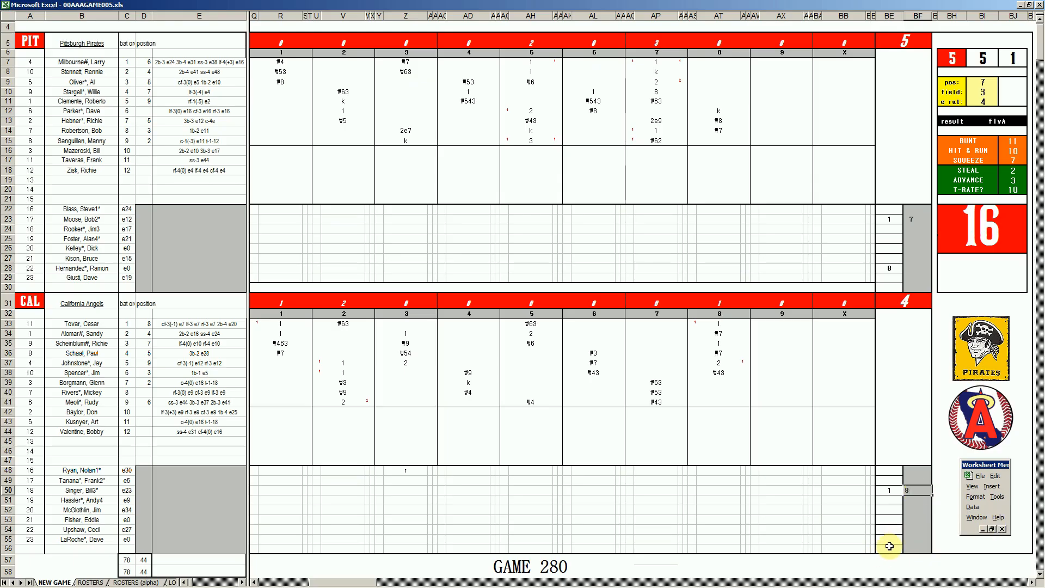
text(9)
key(Return)
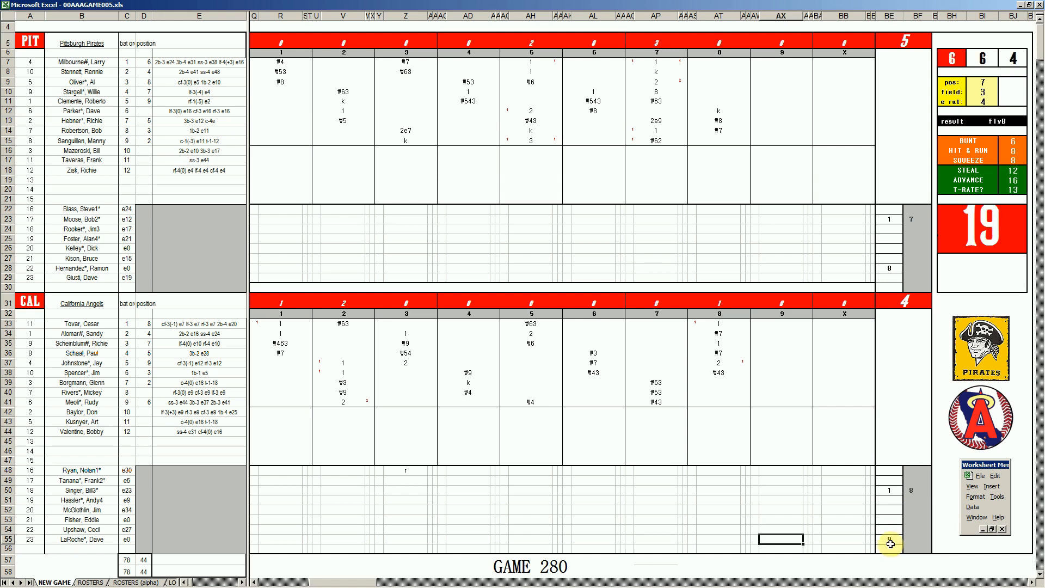
text(ms)
- Set the fielding check to position 6 and record ₩63 for Pittsburgh's ninth batter in the ninth inning
click(769, 142)
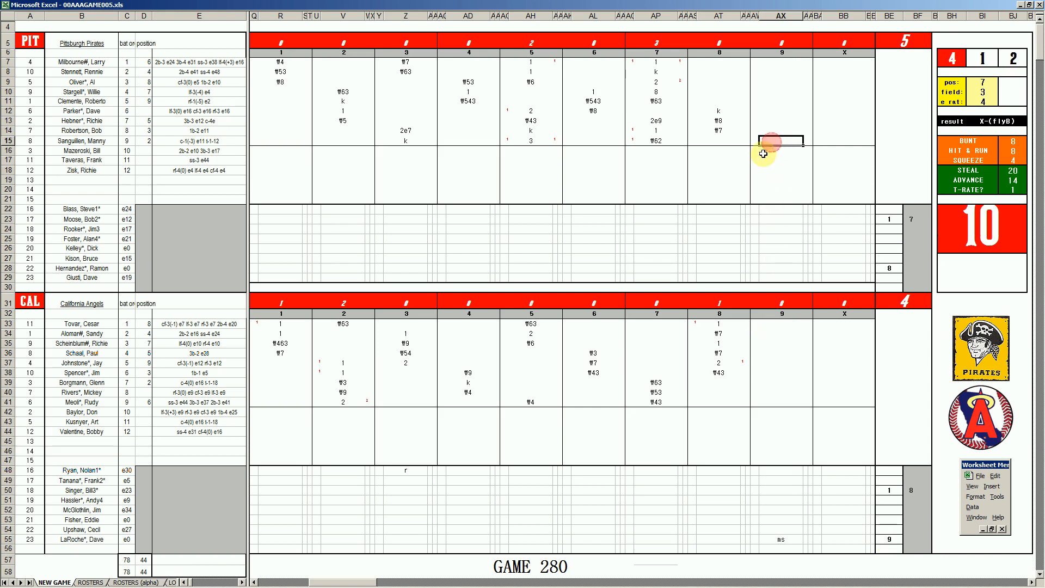
key(Return)
text(6)
key(Return)
key(Return)
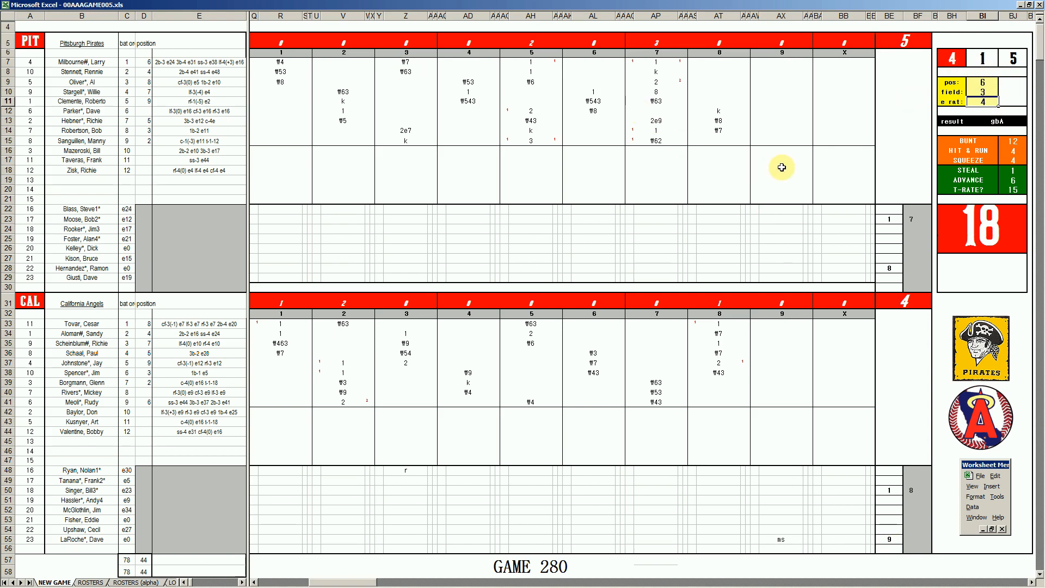
click(772, 140)
text(\63)
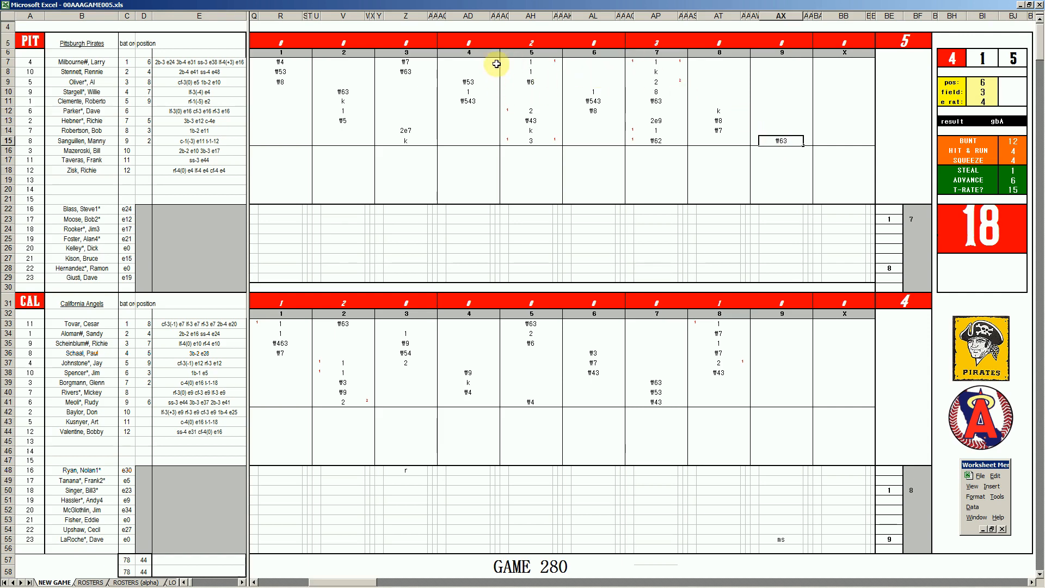
- Record 8 for Pittsburgh's first batter, 1 for the substitute batter in row 16 and 1 for the third batter in the ninth inning
click(783, 63)
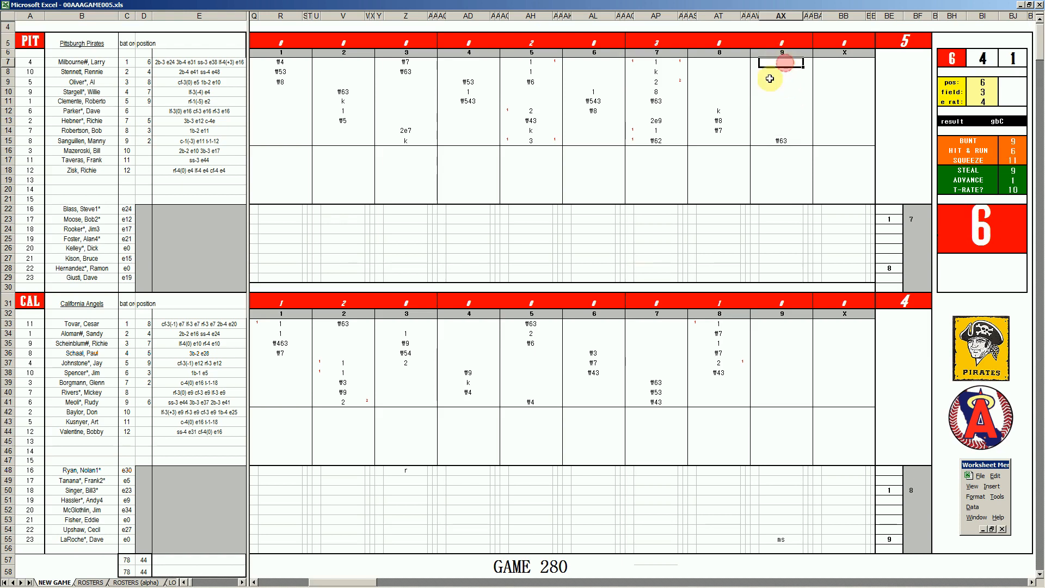
text(8)
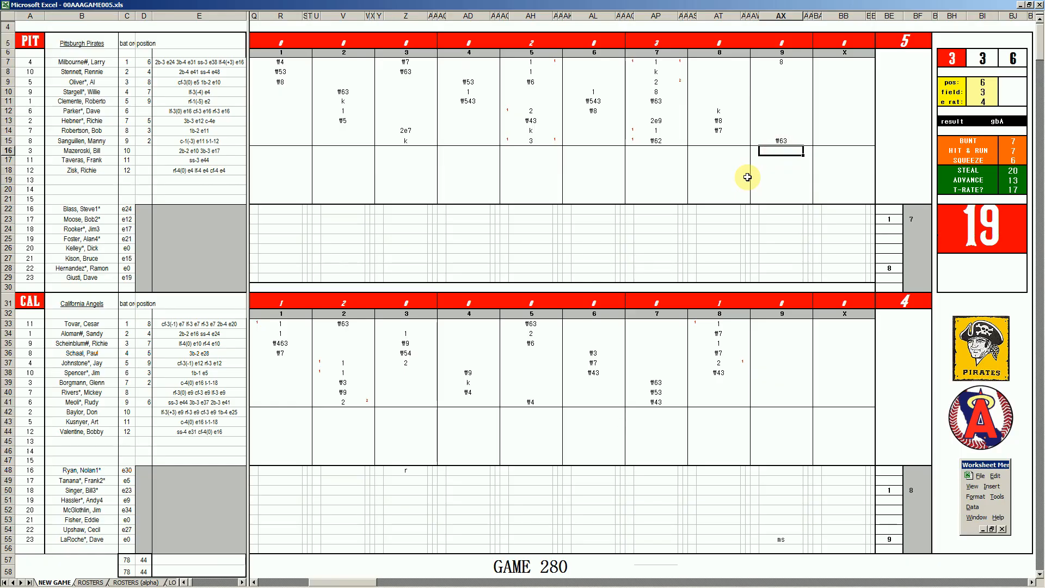
text(1)
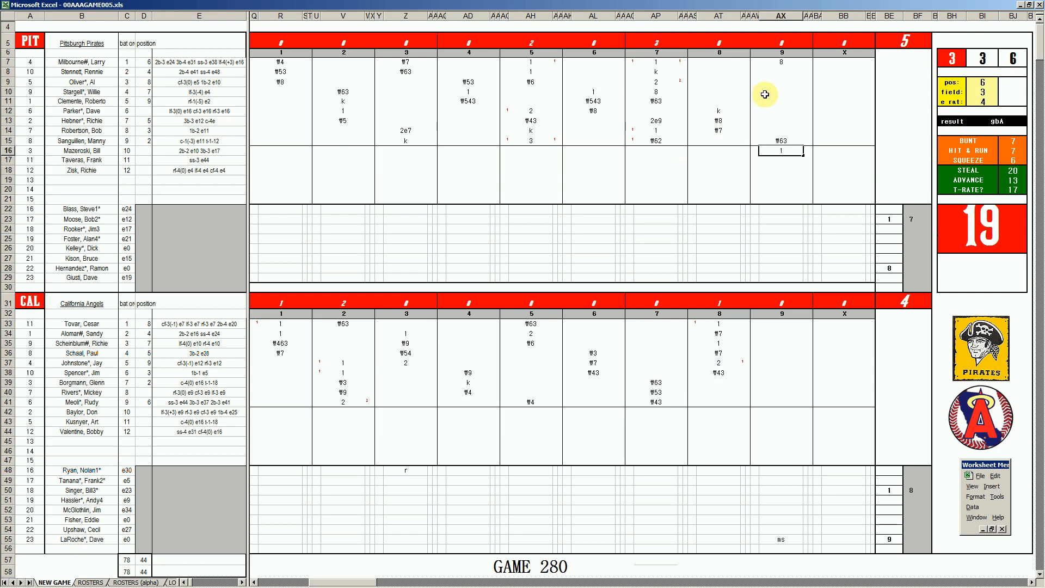
click(777, 82)
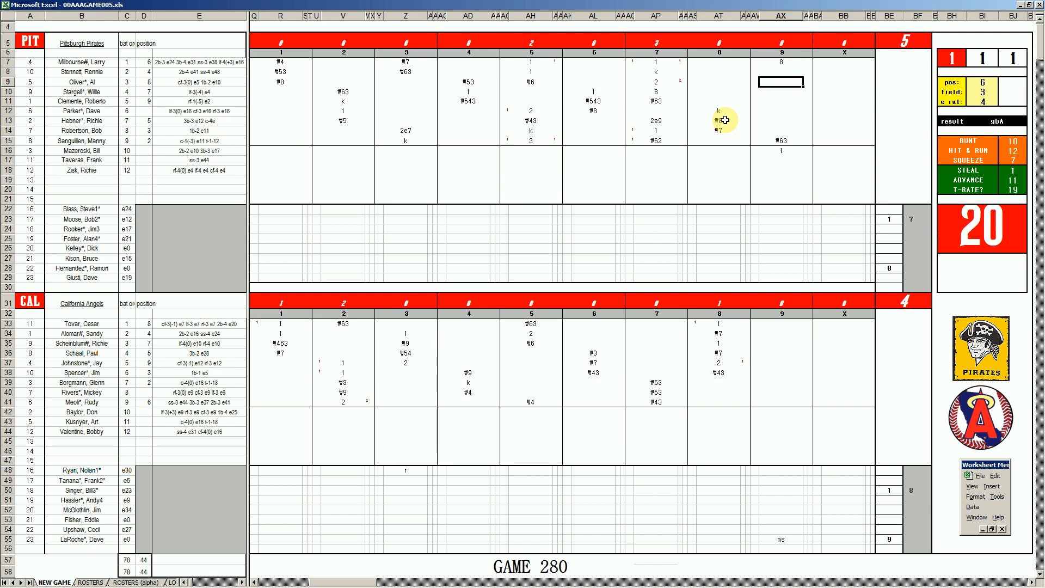
text(1)
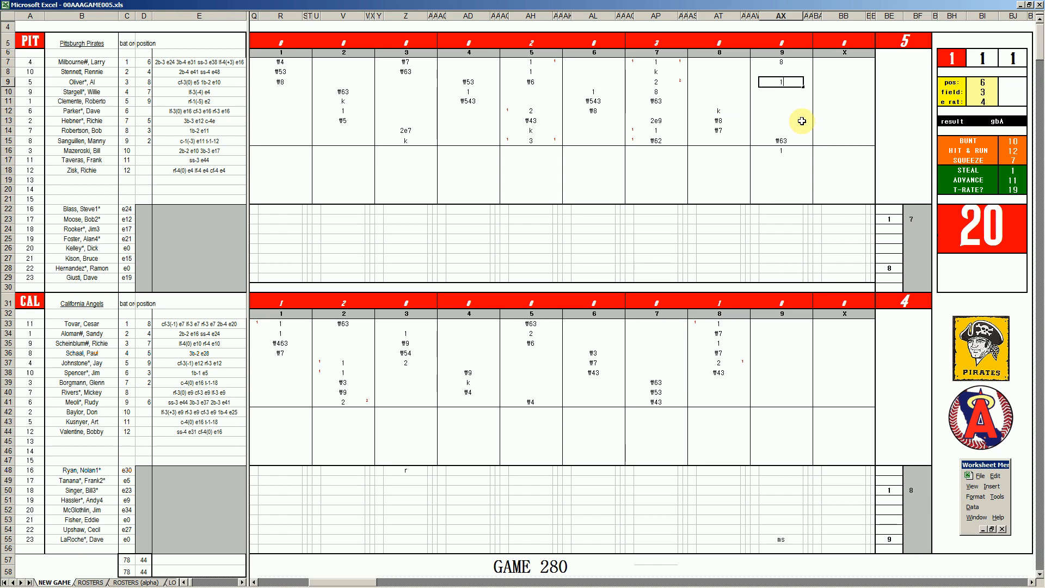
- Credit Pittsburgh's third batter with 1 RBI and the first batter with 1 run in the ninth inning
key(Tab)
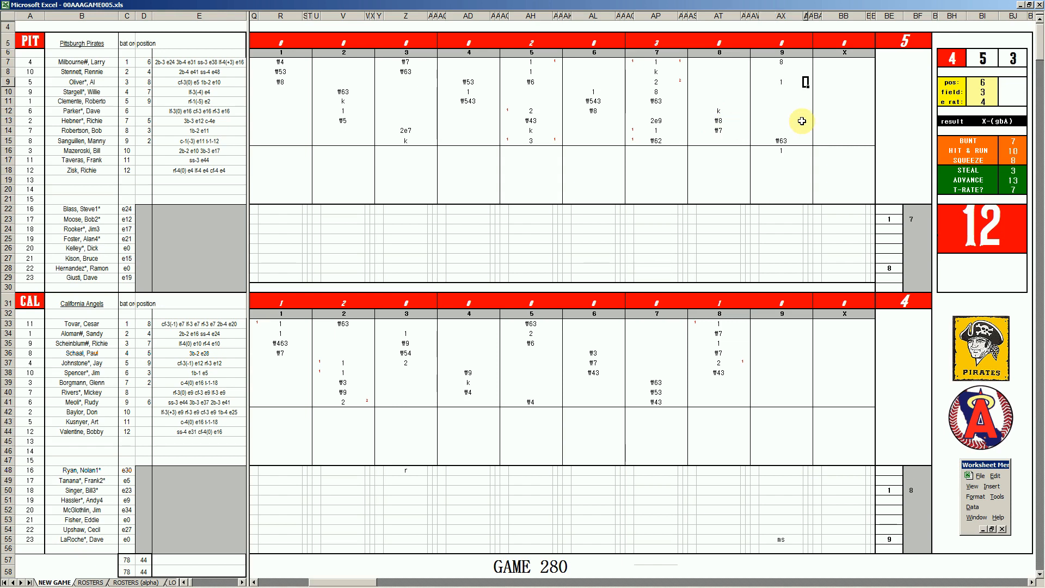
text(1)
key(Left)
key(Left)
key(Down)
key(Down)
key(Down)
key(Down)
key(Up)
key(Up)
key(Up)
key(Up)
key(Up)
key(Up)
text(1)
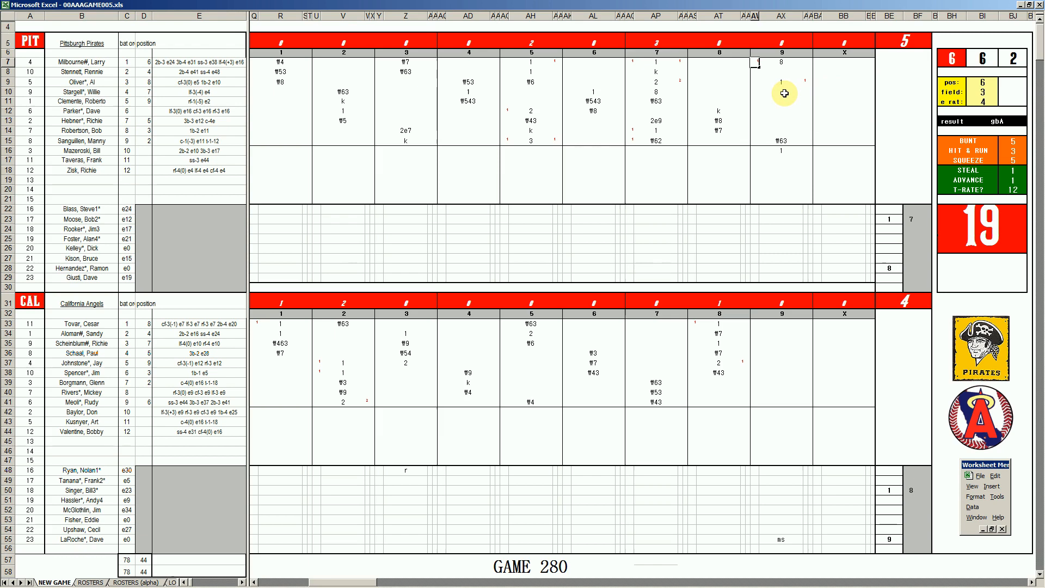
- Record k for Pittsburgh's fourth batter in the ninth inning and enter 1 in BF28 for the row 28 pitcher
click(784, 93)
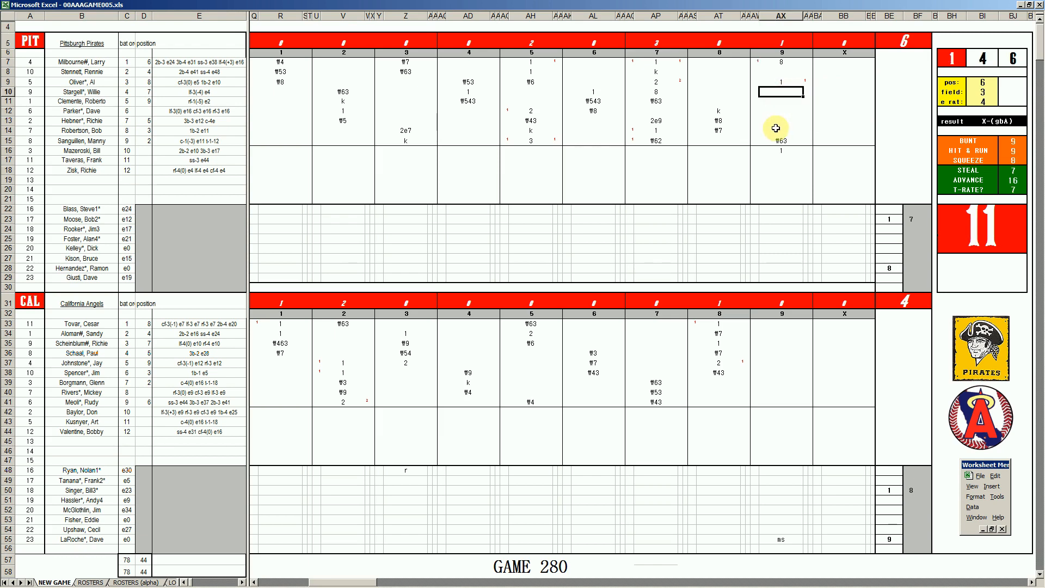
text(k)
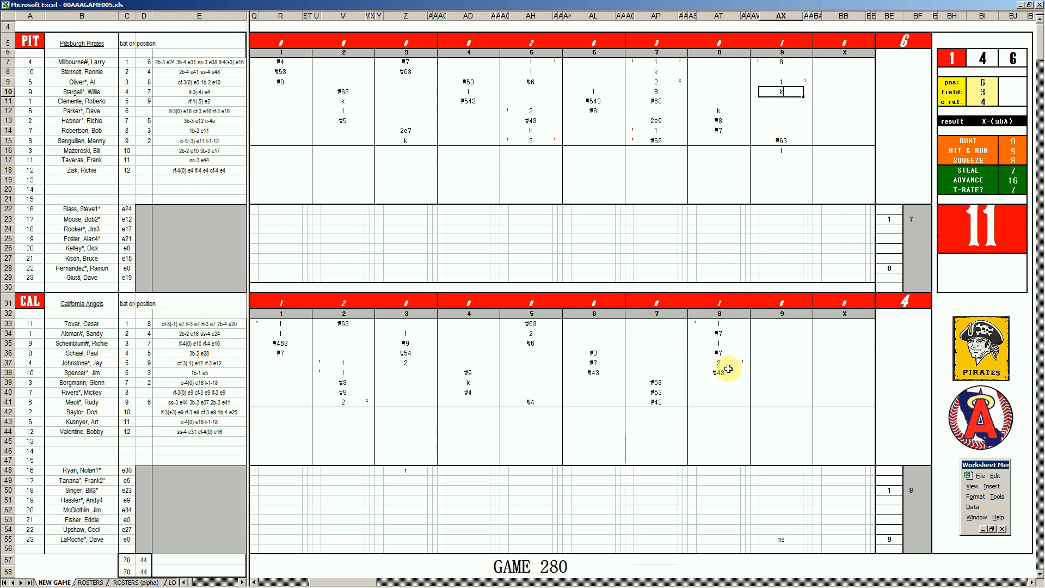
click(913, 266)
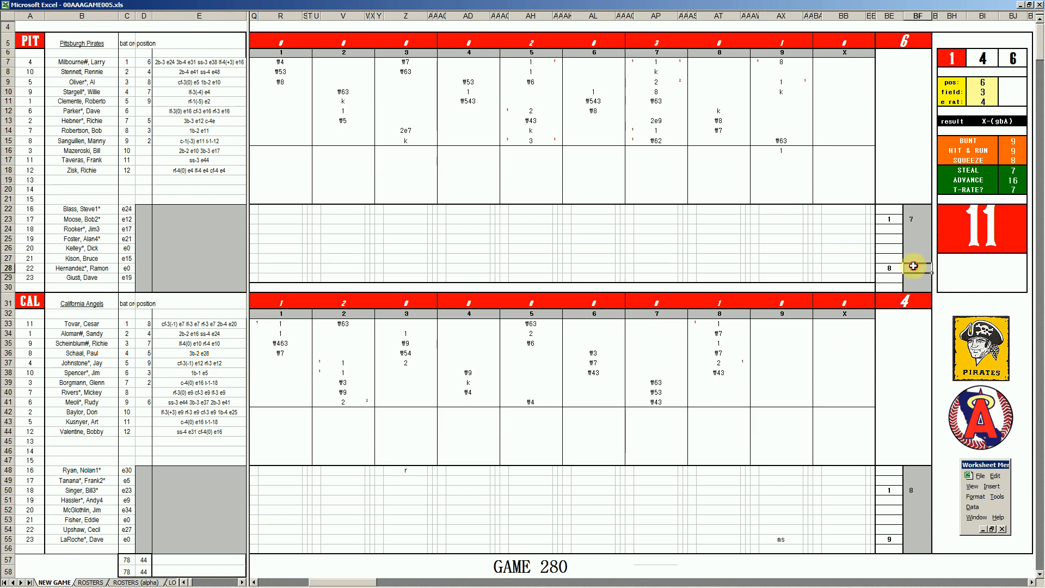
text(1)
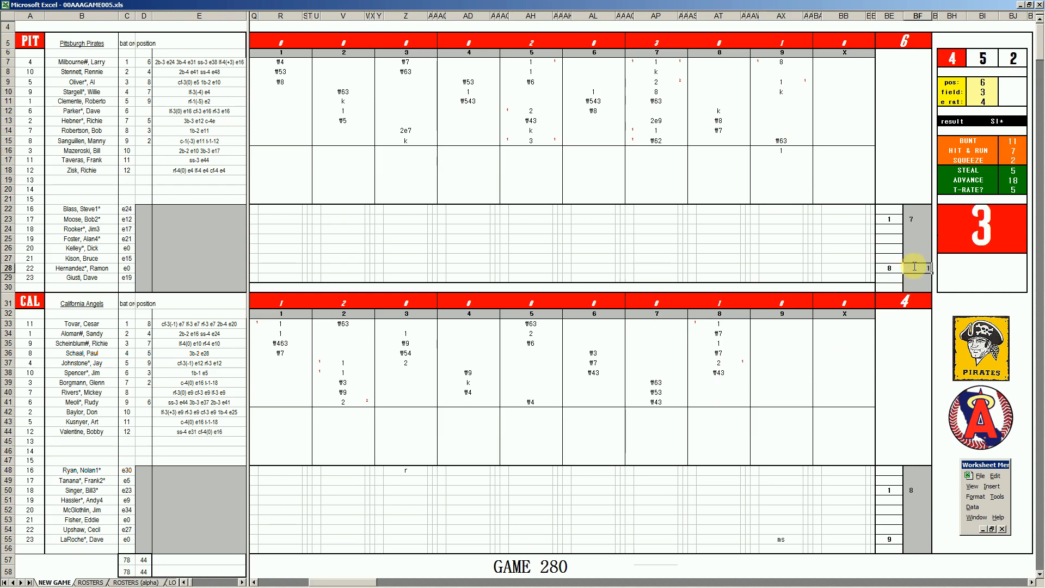
key(Return)
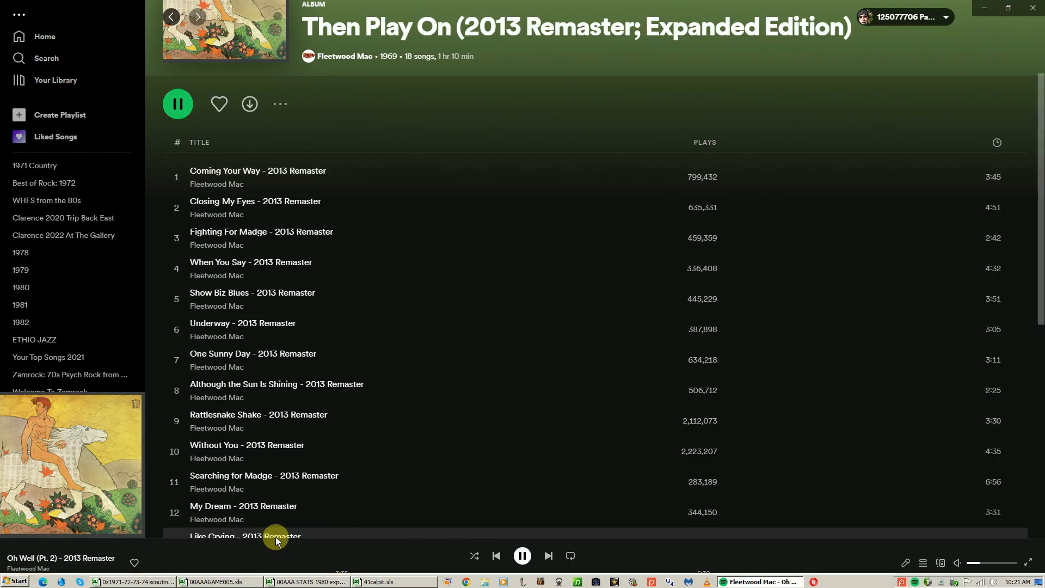
- Play The Green Manalishi (With the Two Prong Crown) - 2013 Remaster in Spotify and return to the Excel workbook 00AAAGAME005.xls
scroll(347, 482, down, 3)
click(177, 499)
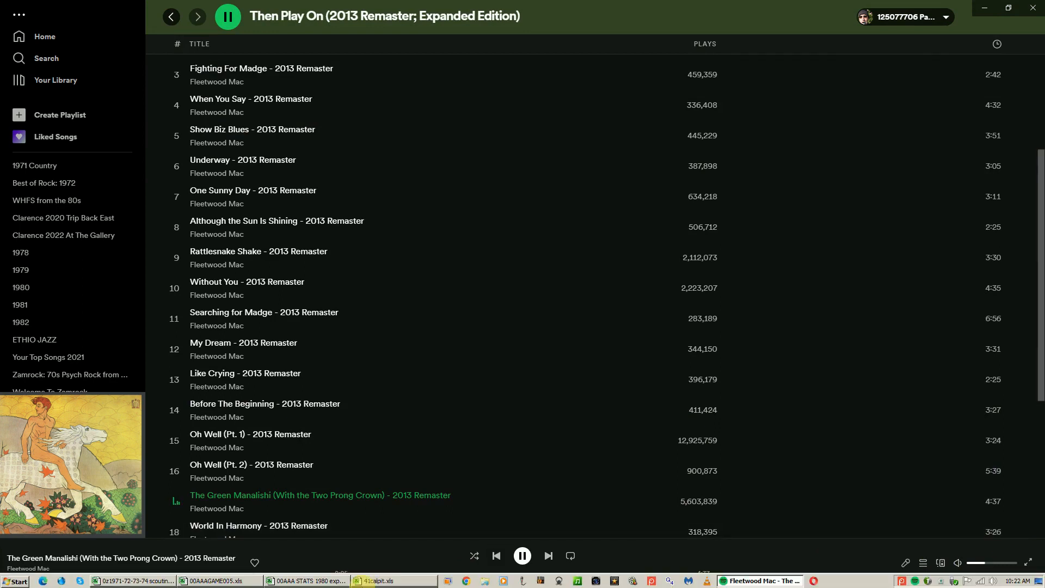
click(228, 581)
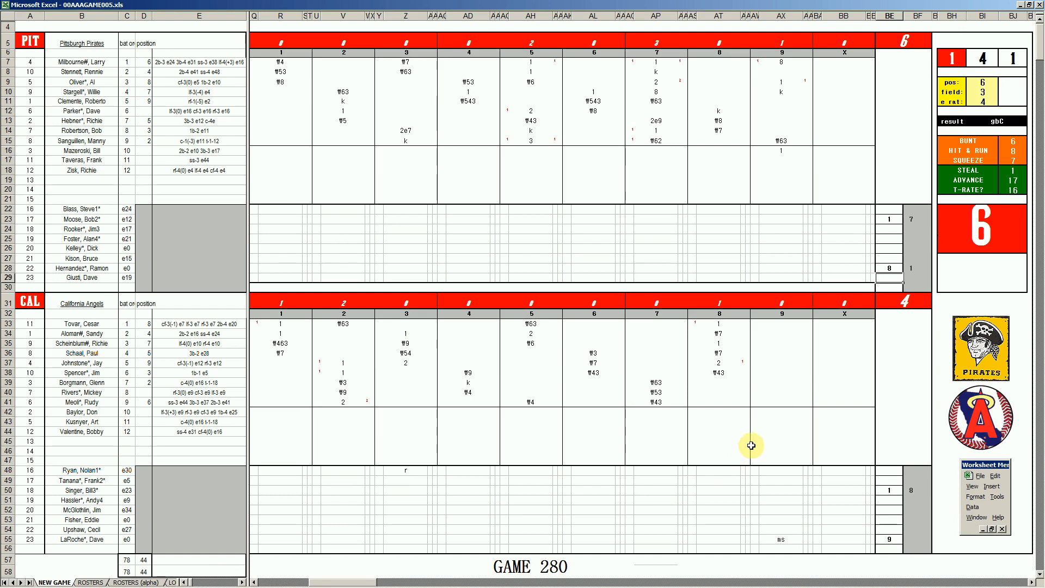
- Enter 9 in BE29, and record ₩8 for California's seventh batter and 1 for the eighth batter in the ninth inning
click(770, 381)
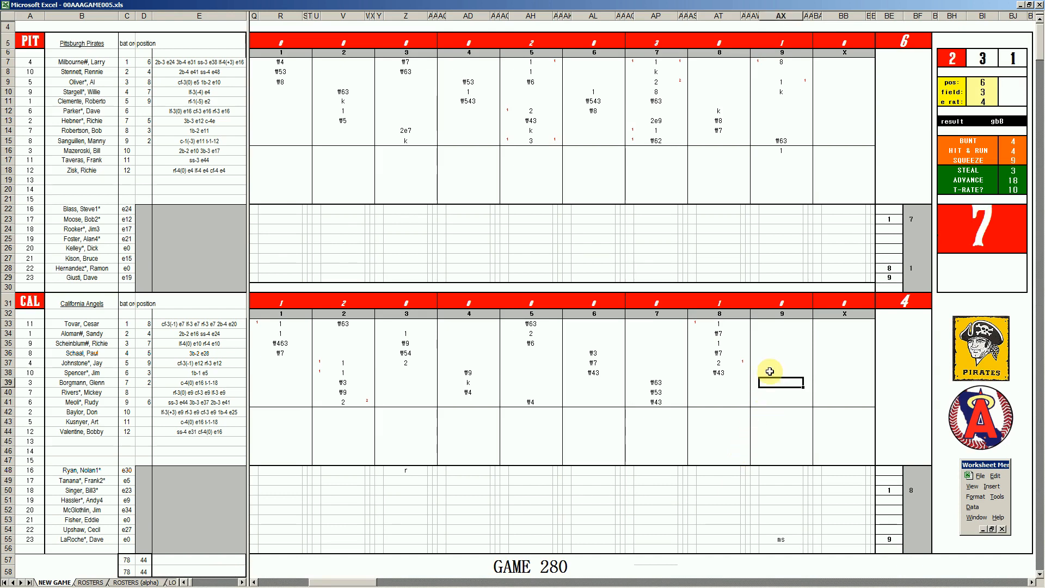
text(\8)
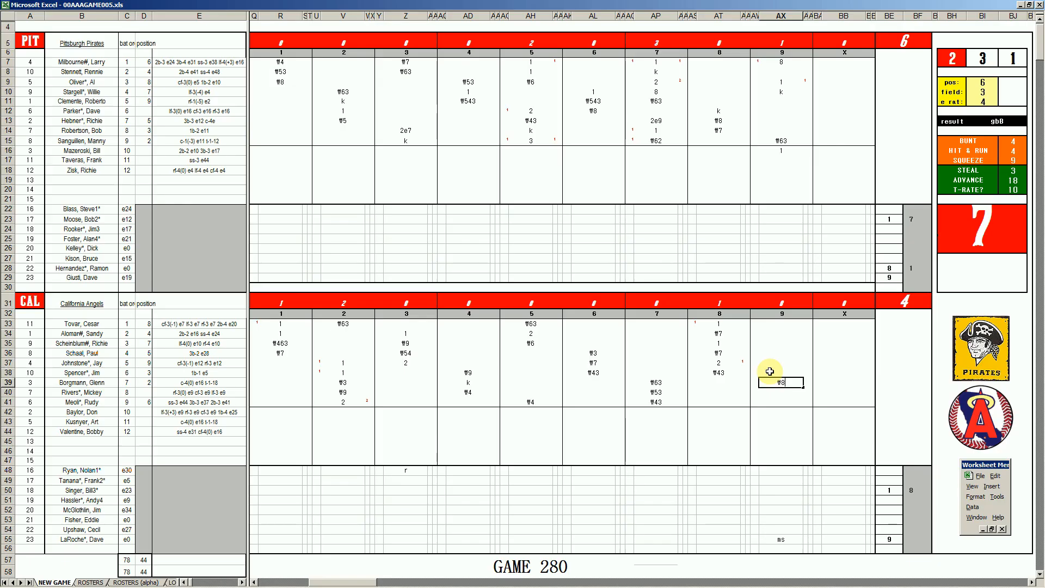
key(Return)
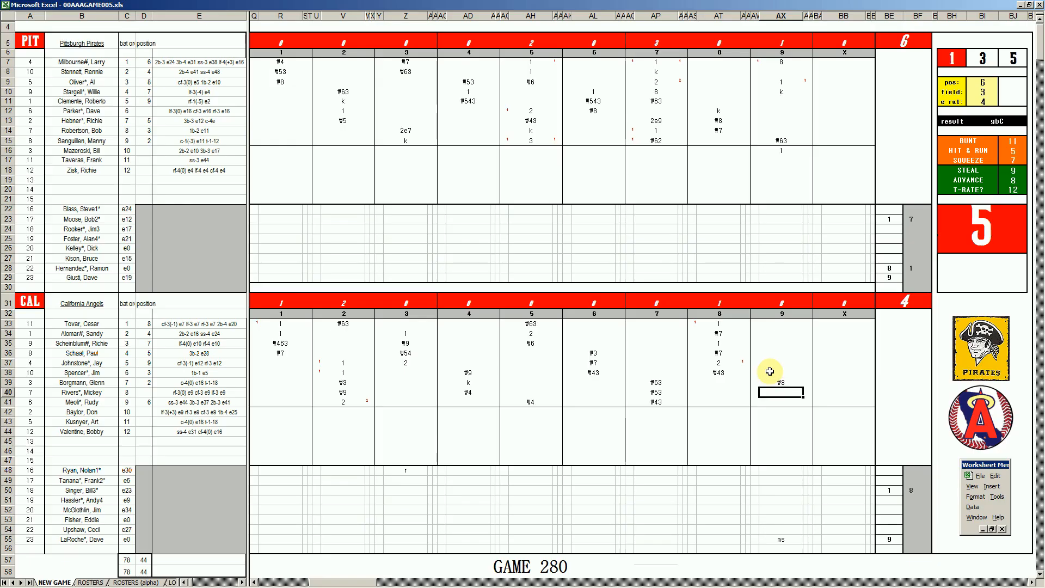
text(1)
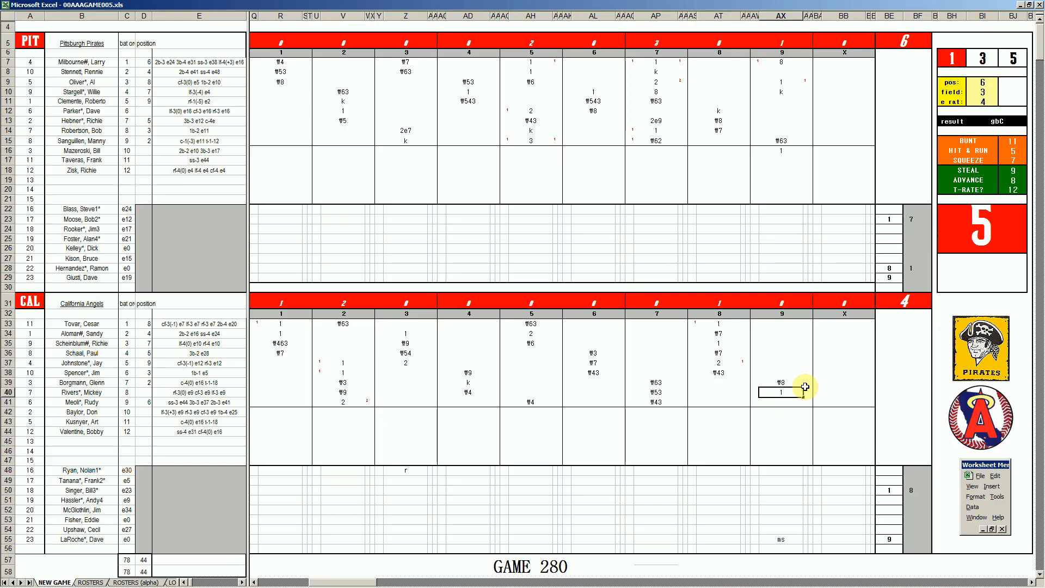
- Record ₩63 for California's substitute batter in row 42 and ₩9 for the first batter in the ninth inning
click(779, 414)
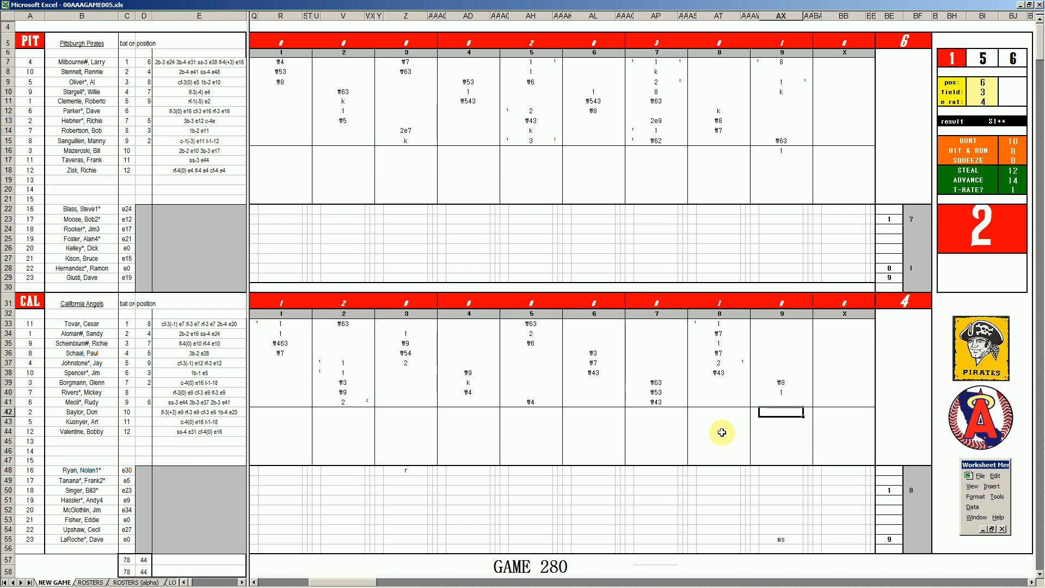
text(#63)
click(782, 324)
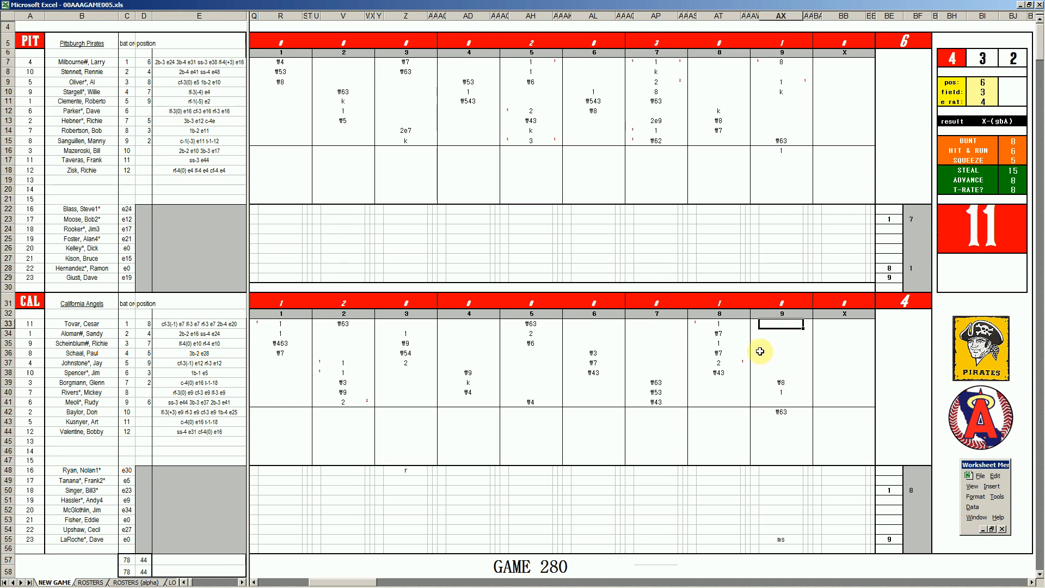
text(#9)
key(Return)
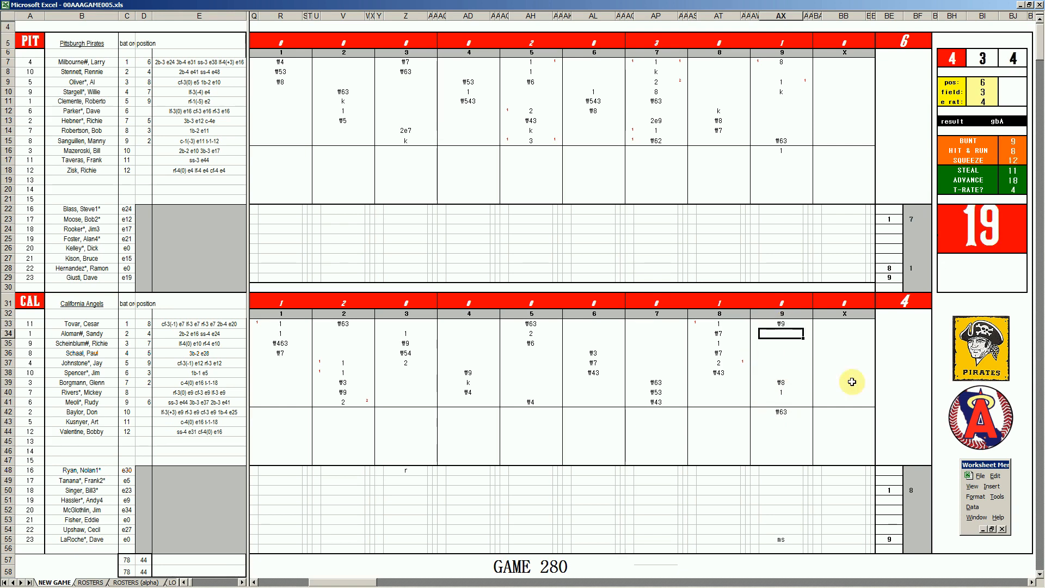
- Switch to Spotify to check the playing track, and return to the Excel workbook 00AAAGAME005.xls
click(784, 580)
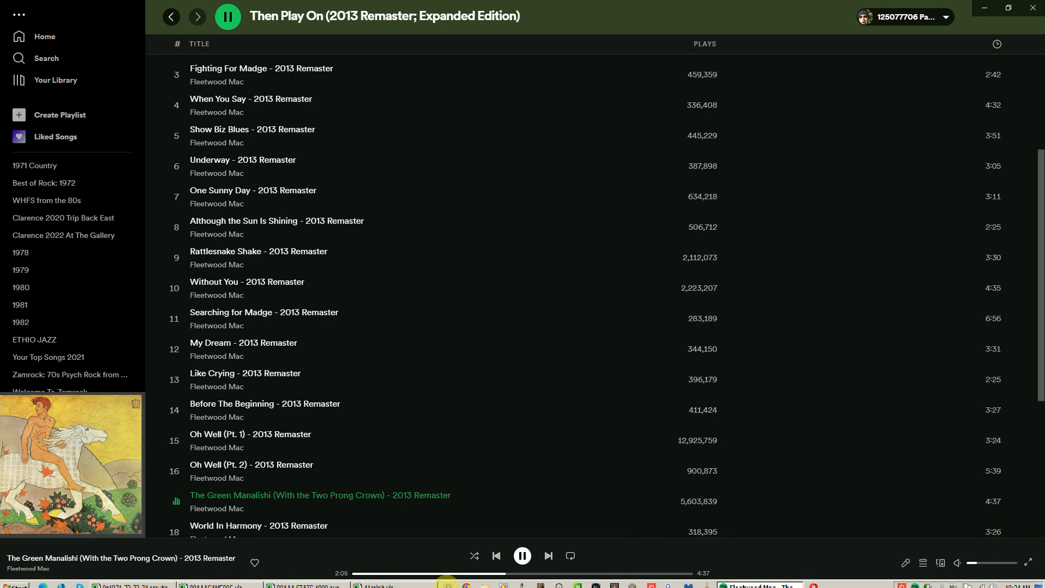
click(240, 581)
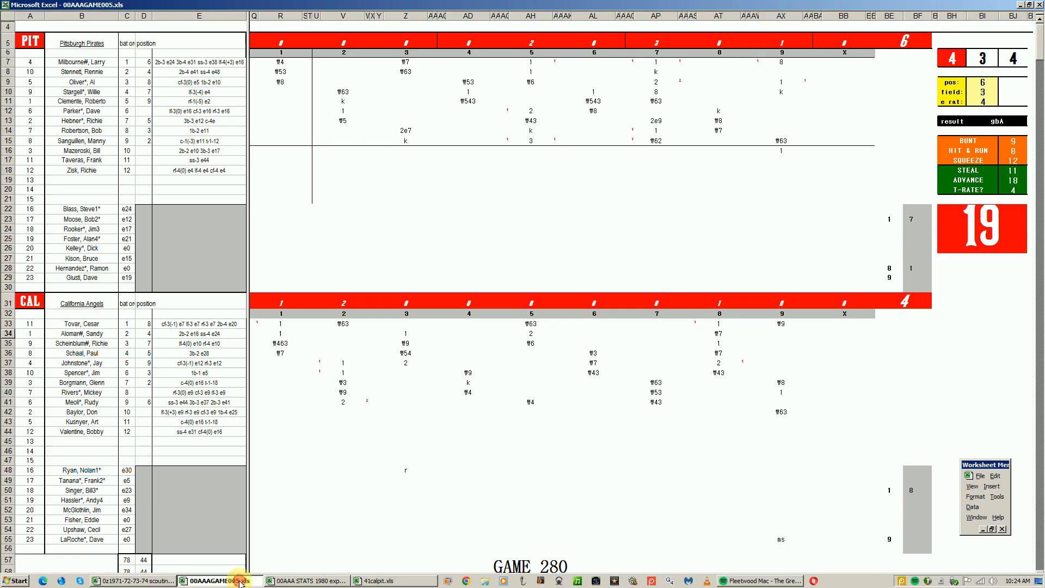
click(785, 352)
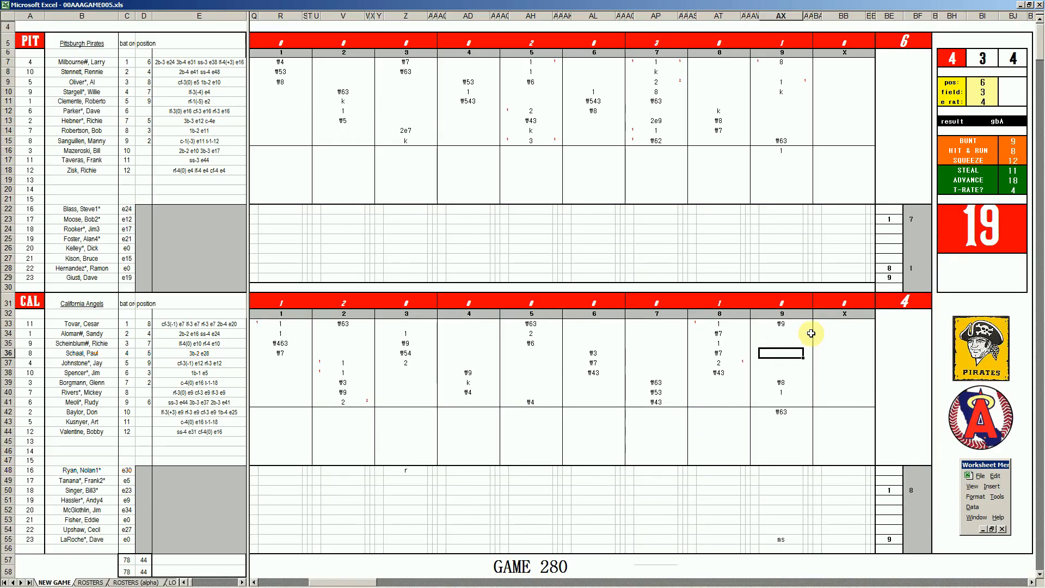
- Enter 1 in BF29 for Pittsburgh's last pitcher and 1 in BF55 for California's last pitcher
click(912, 276)
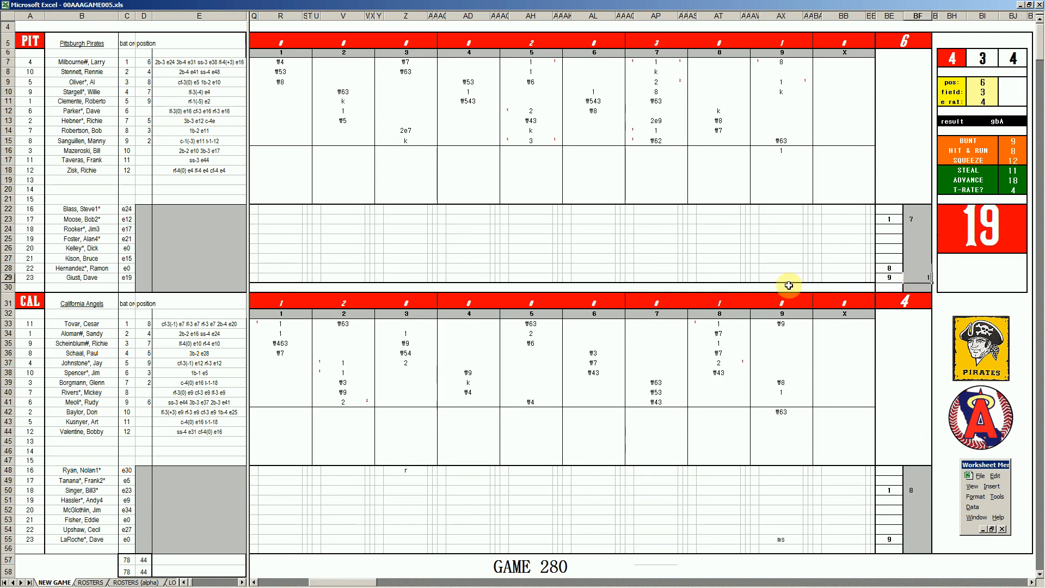
text(1)
key(Return)
click(910, 538)
key(Up)
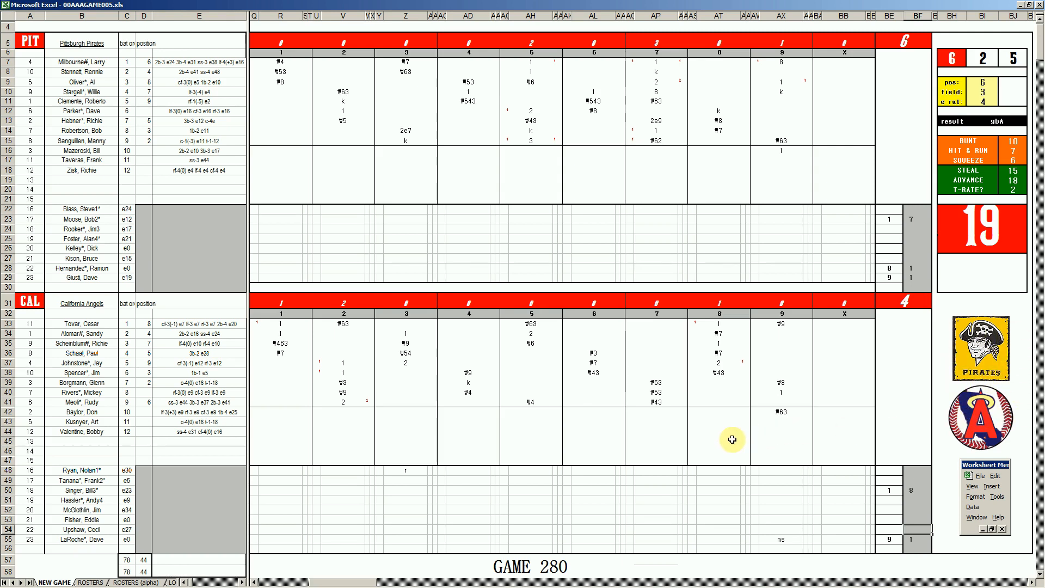
- Transfer the finished game 280 score sheet to a new workbook and switch to Book5
click(835, 354)
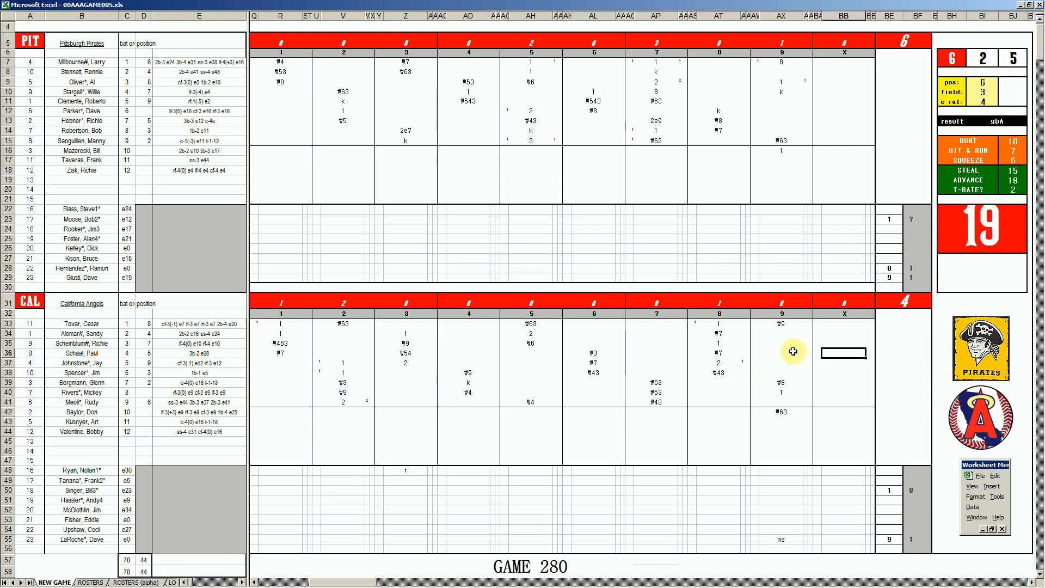
click(785, 336)
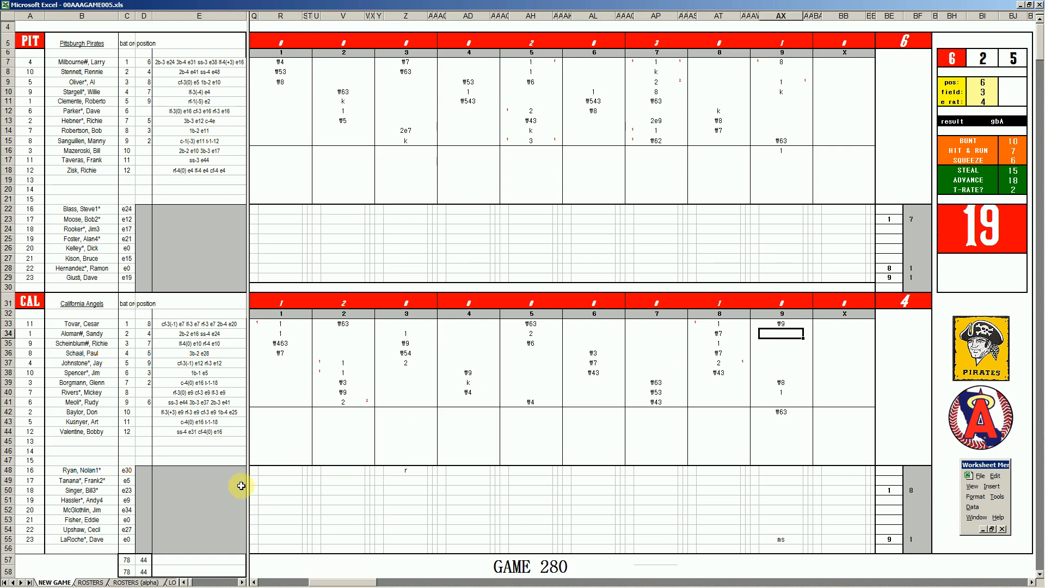
click(210, 509)
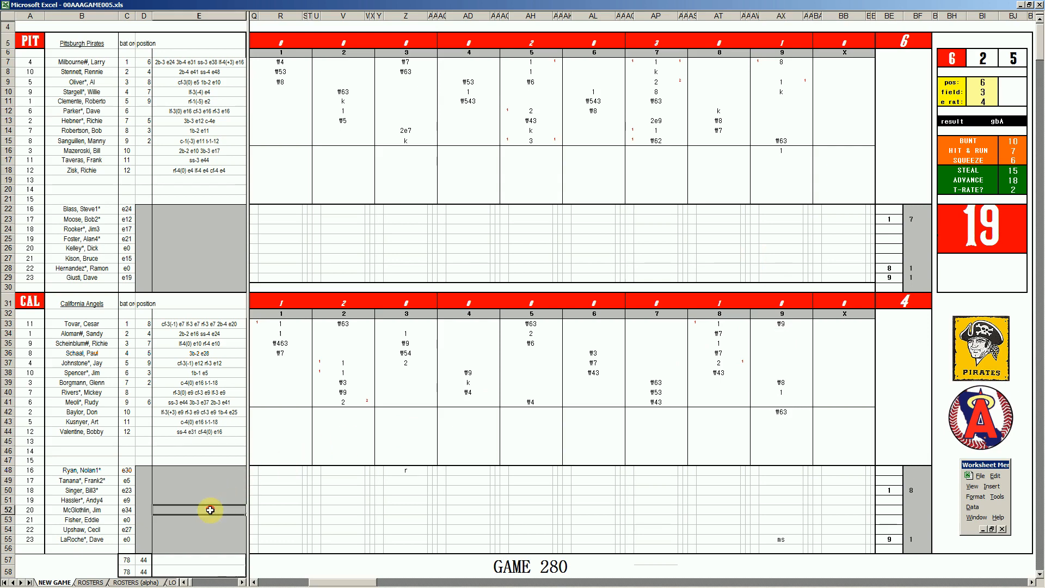
key(ctrl+n)
mouse_move(401, 585)
click(439, 580)
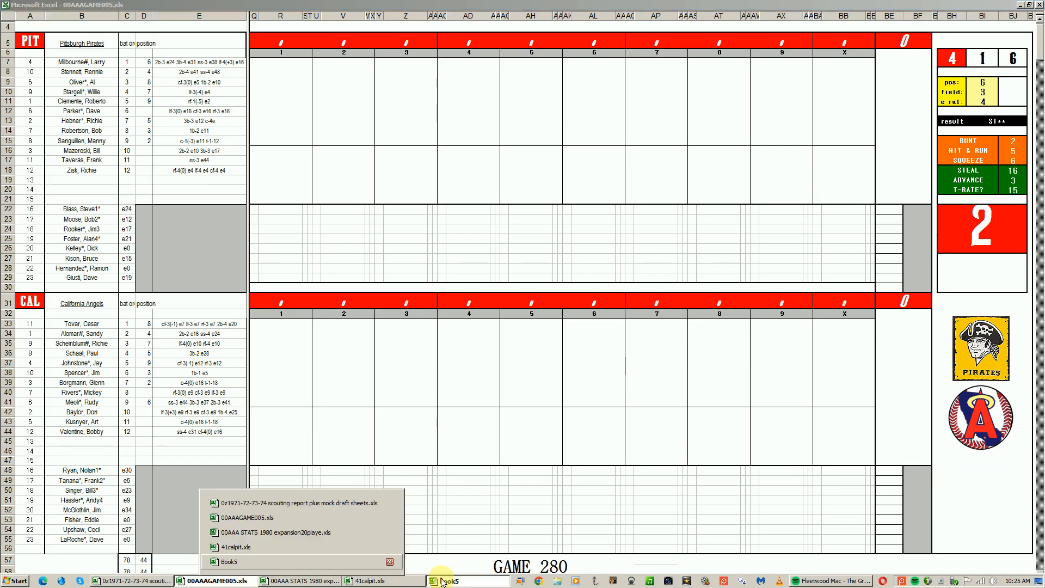
- Copy the GAME 280 title cell below the score sheet and paste it over itself as values only
right_click(620, 445)
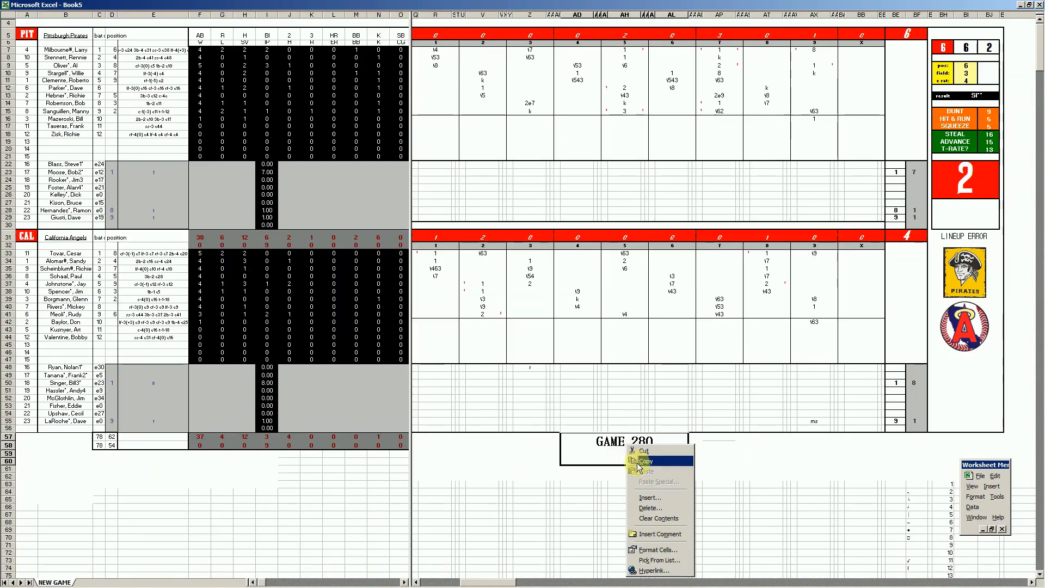
click(640, 462)
right_click(643, 447)
click(674, 484)
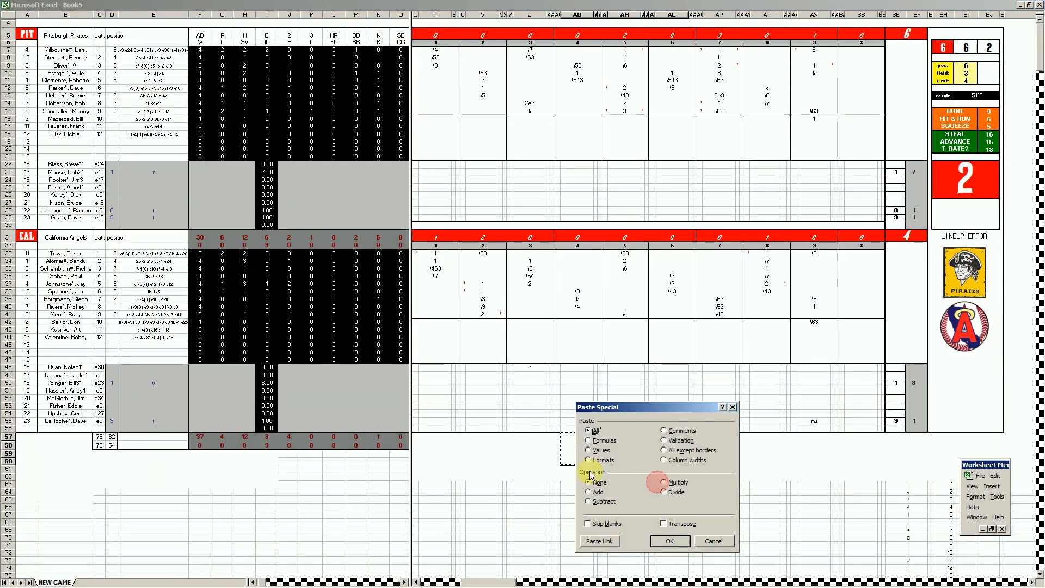
click(602, 450)
click(670, 541)
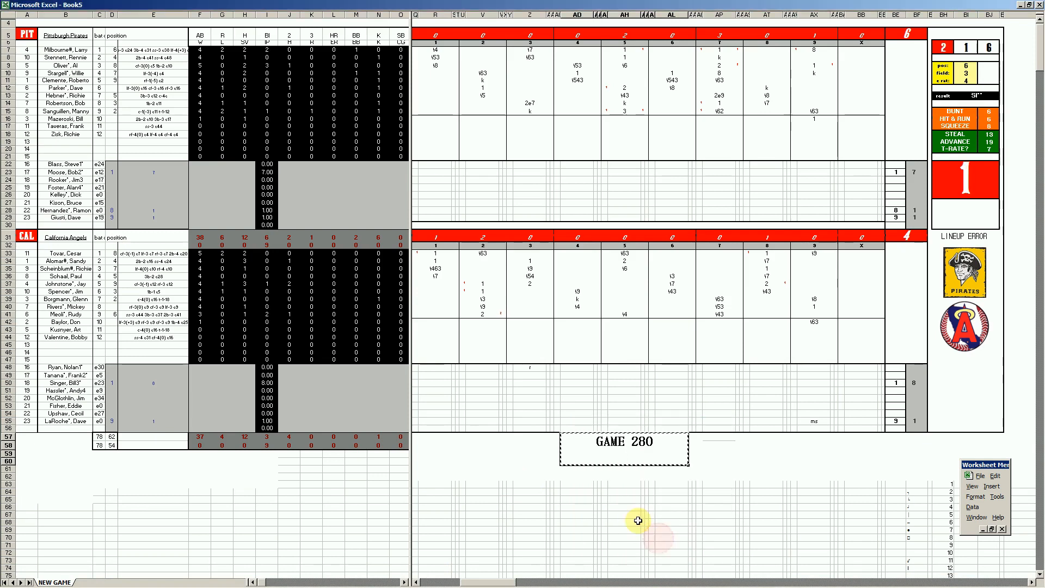
- Fill in the pitching line for California's row 55 pitcher with 2 hits, 1 run, 1 earned run, 1 walk and 1 strikeout
click(199, 419)
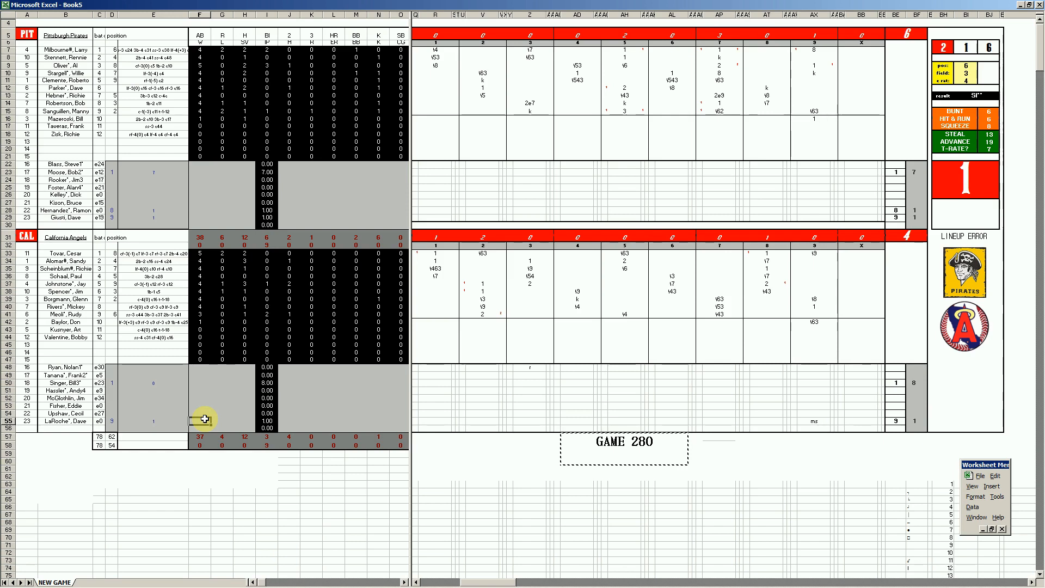
key(Tab)
key(Tab)
key(Tab)
text(2)
key(Tab)
text(1)
key(Tab)
text(1)
key(Tab)
key(Right)
text(1)
key(Left)
text(1)
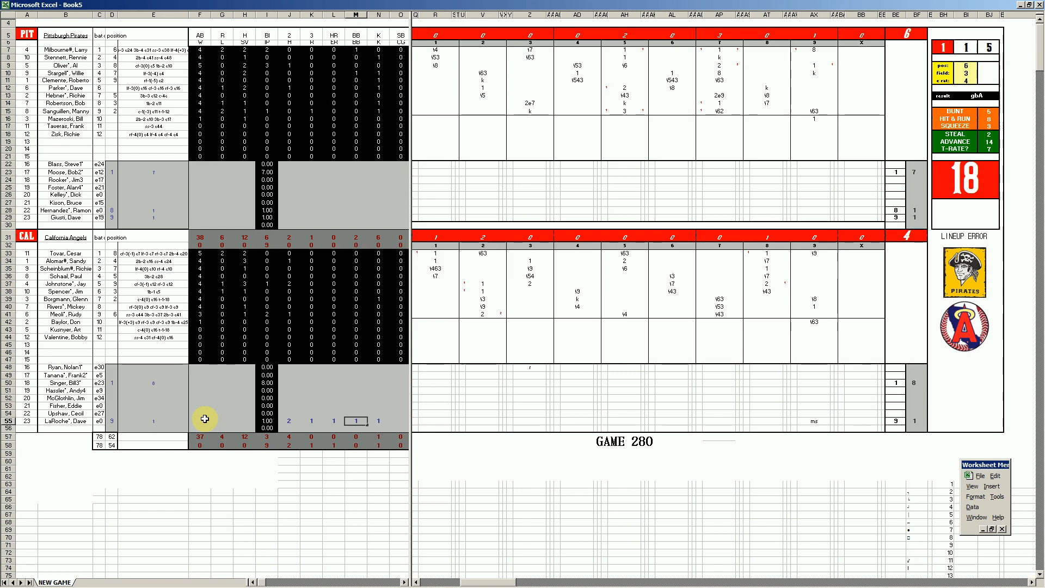
- Fill in the line for California's row 50 pitcher with a loss, 10 hits, 5 runs, 2 earned runs, 1 walk and 5 strikeouts
key(Left)
key(Left)
key(Left)
key(Up)
key(Up)
key(Up)
key(Up)
key(Up)
key(Up)
key(Left)
key(Left)
key(Down)
key(Left)
key(Left)
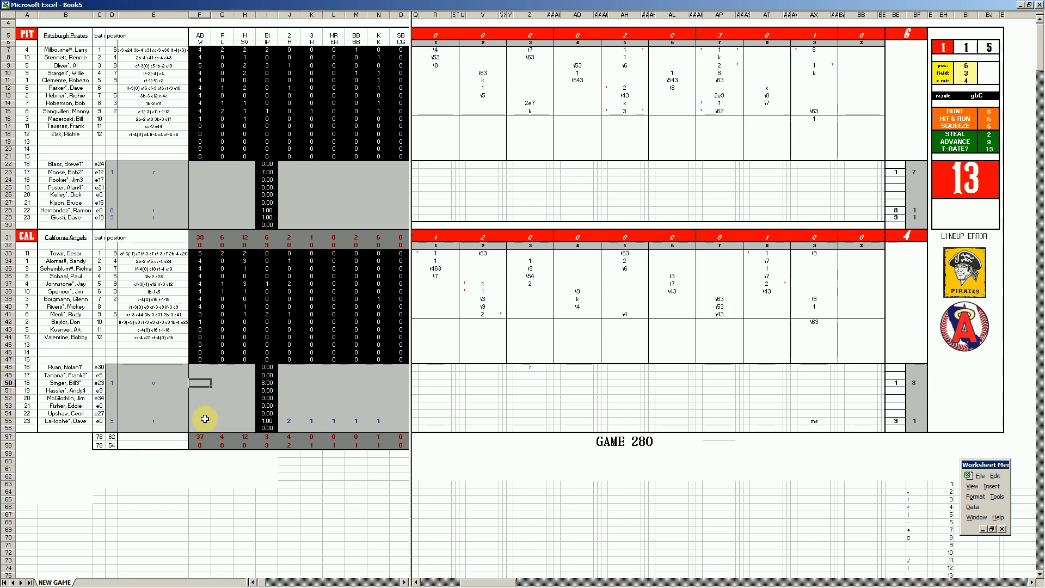
key(Right)
text(1)
key(Right)
key(Right)
key(Right)
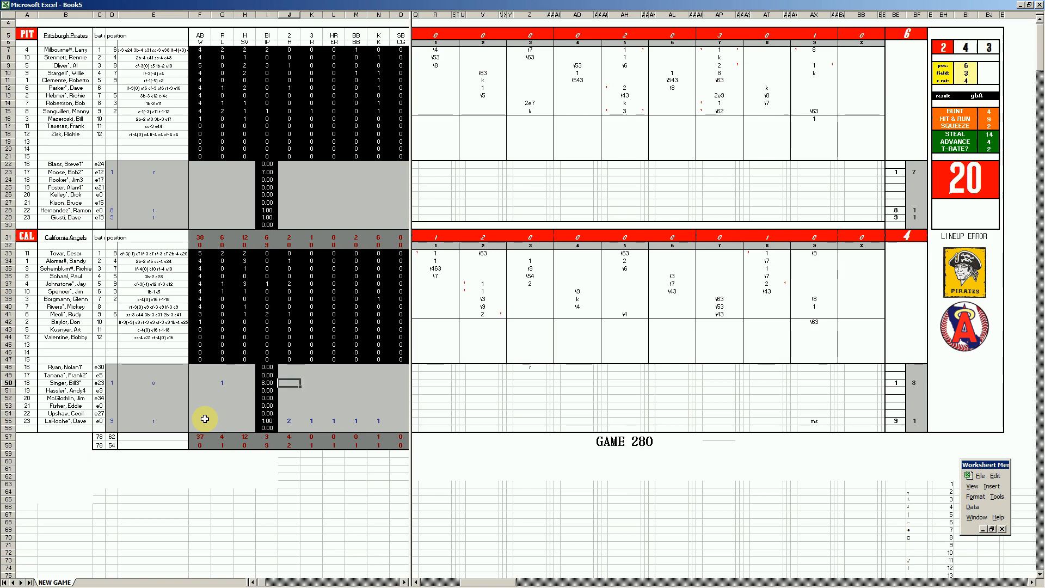
key(Right)
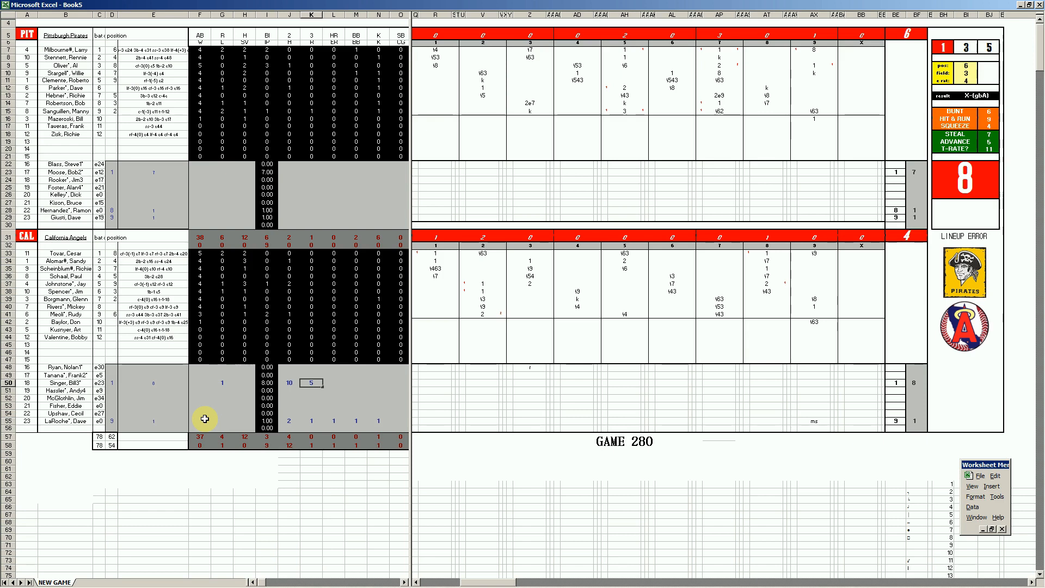
key(Tab)
text(2)
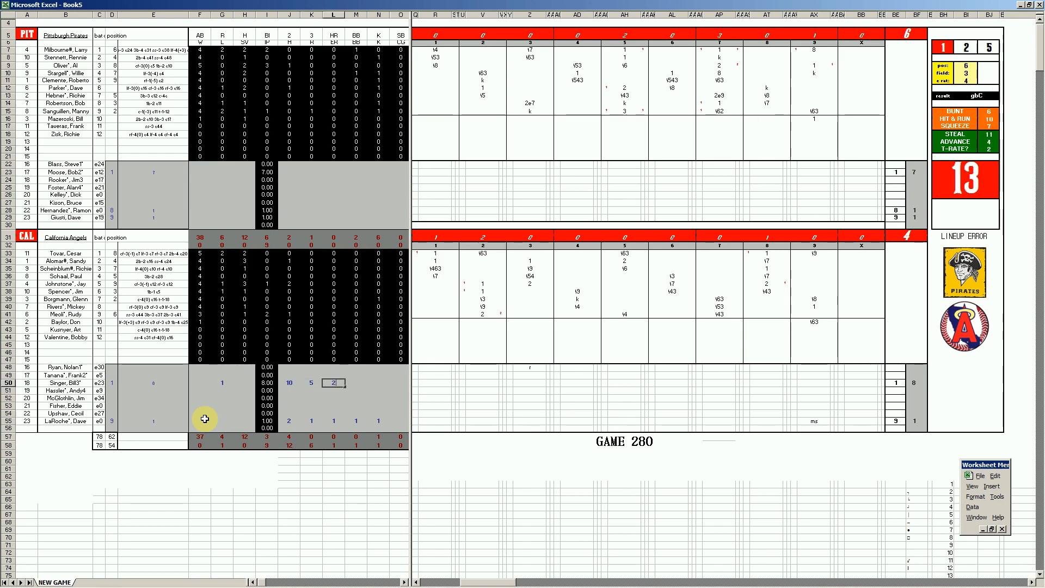
key(Tab)
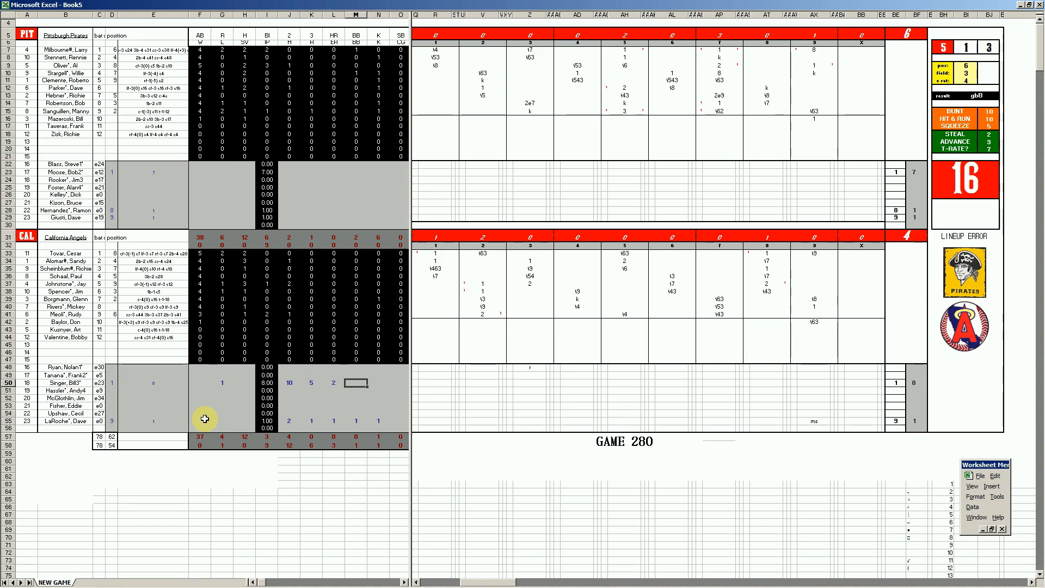
key(Right)
text(5)
- Credit Pittsburgh's row 29 pitcher with 1 save and 1 hit allowed
key(Up)
key(Up)
key(Up)
key(Up)
key(Up)
key(Up)
key(Up)
key(Up)
key(Up)
key(Up)
key(Up)
key(Up)
key(Up)
key(Up)
key(Up)
key(Up)
key(Up)
key(Up)
key(Left)
key(Left)
key(Left)
key(Left)
key(Left)
key(Left)
key(Left)
key(Up)
key(Up)
key(Up)
key(Right)
text(1)
key(Right)
key(Right)
text(1)
- Enter 3 hits, 1 run and 1 earned run for Pittsburgh's row 28 pitcher
key(Up)
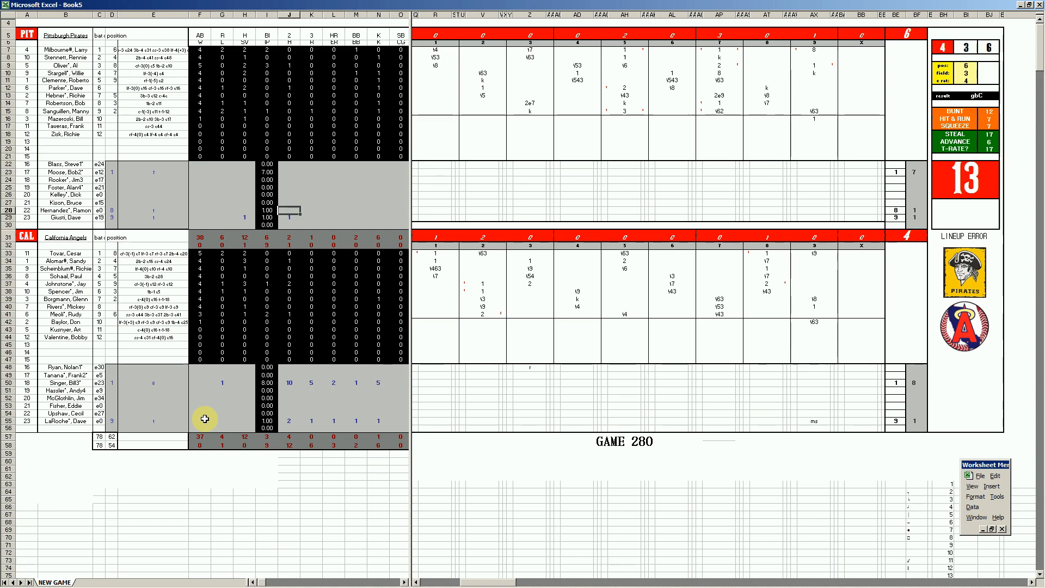
text(3)
key(Right)
text(1)
key(Right)
text(1)
- Credit Pittsburgh's row 23 pitcher with 1 win
key(Left)
key(Left)
key(Up)
key(Up)
key(Up)
key(Left)
key(Left)
key(Left)
key(Left)
text(1)
key(Right)
key(Right)
key(Right)
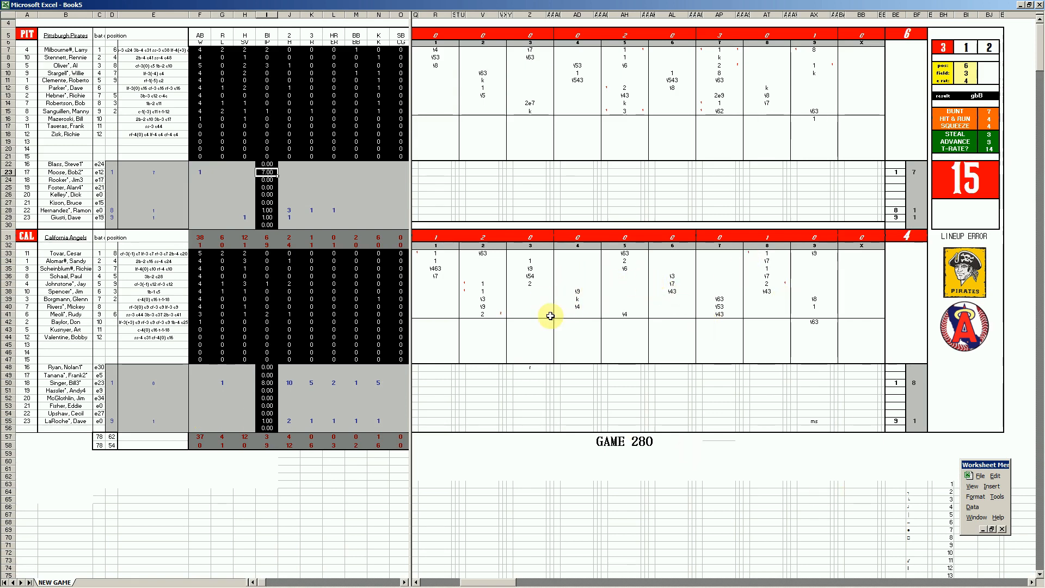
- Complete the line of Pittsburgh's row 23 pitcher with 8 hits, 3 runs, 3 earned runs and 1 strikeout
click(219, 196)
key(Up)
key(Up)
key(Up)
key(Up)
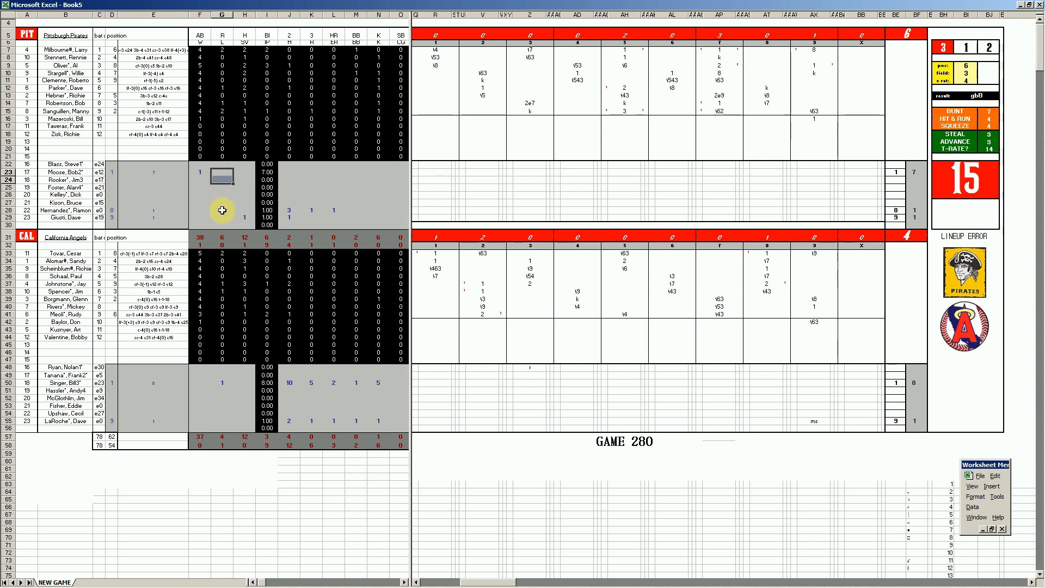
key(Down)
key(Right)
key(Right)
key(Right)
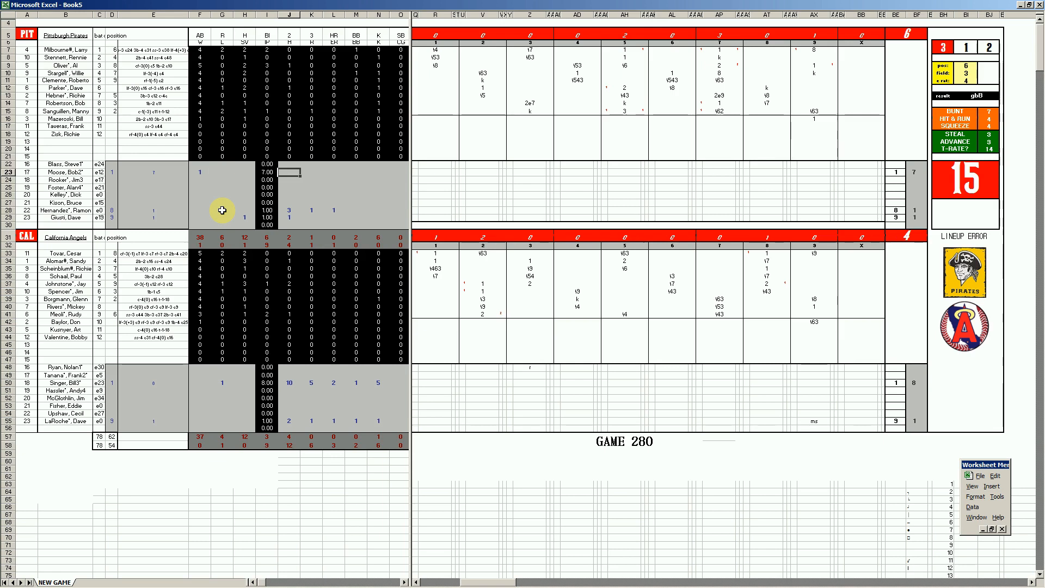
key(F9)
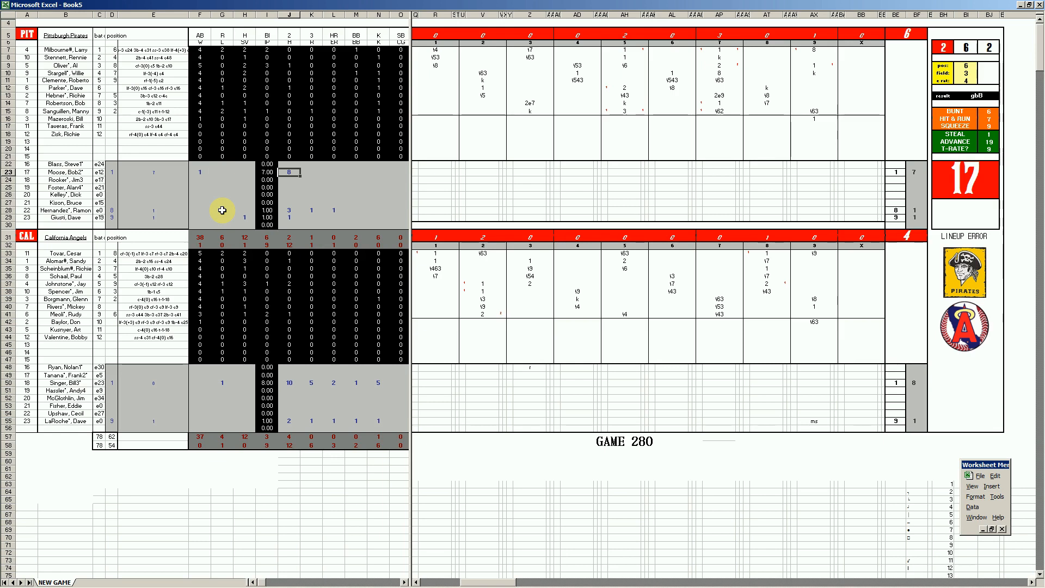
key(Right)
text(3)
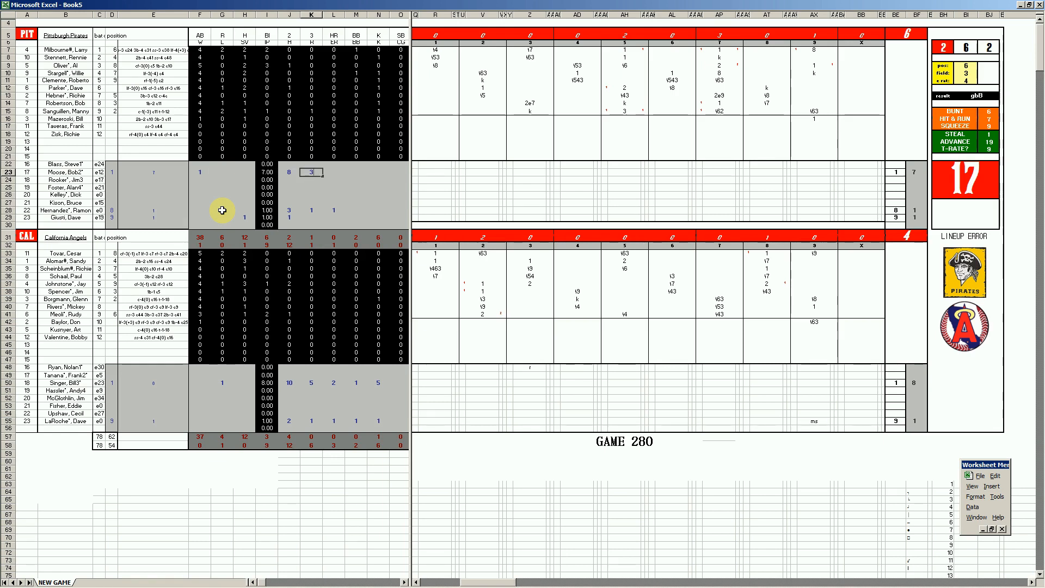
key(Right)
text(3)
key(Right)
key(Right)
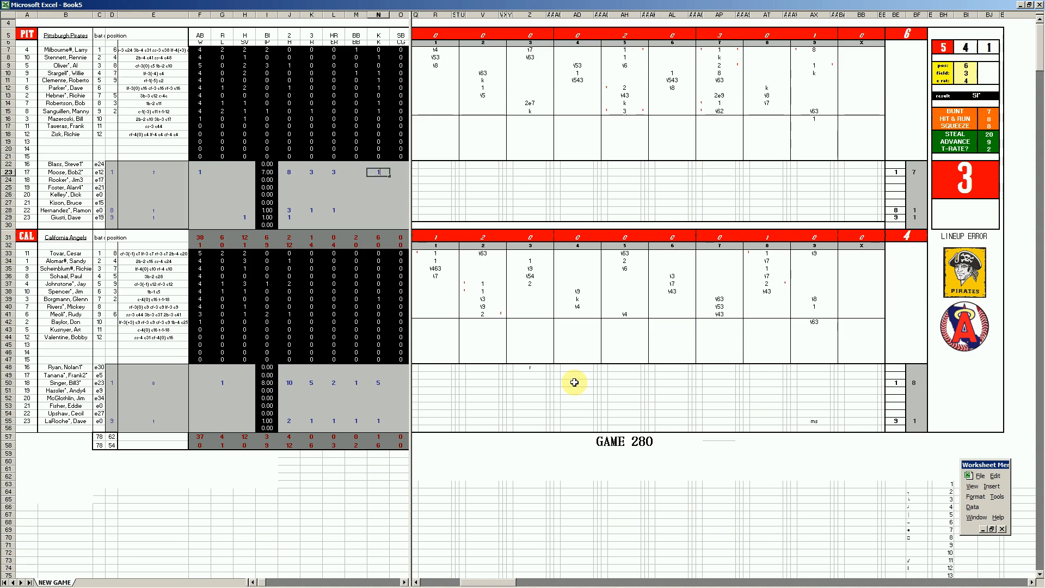
text(1)
key(Return)
key(Left)
key(Left)
key(Left)
key(Left)
key(Left)
key(Left)
key(Left)
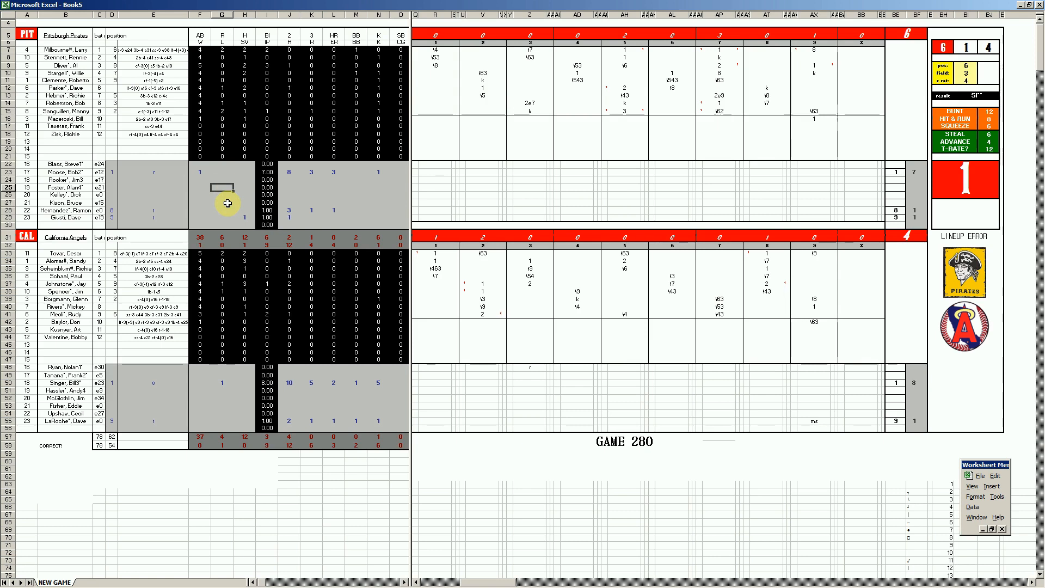
key(ctrl+s)
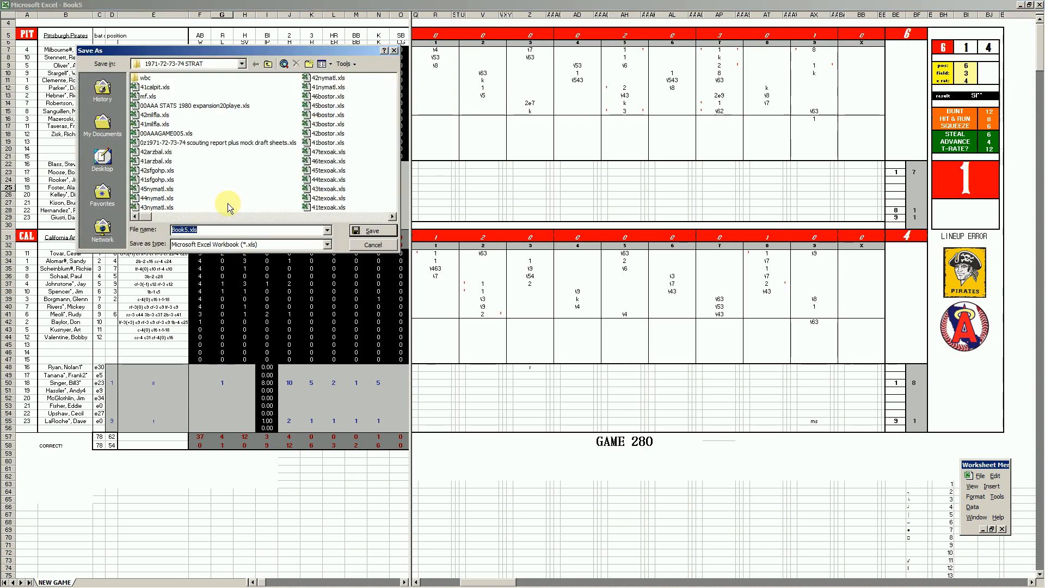
click(154, 87)
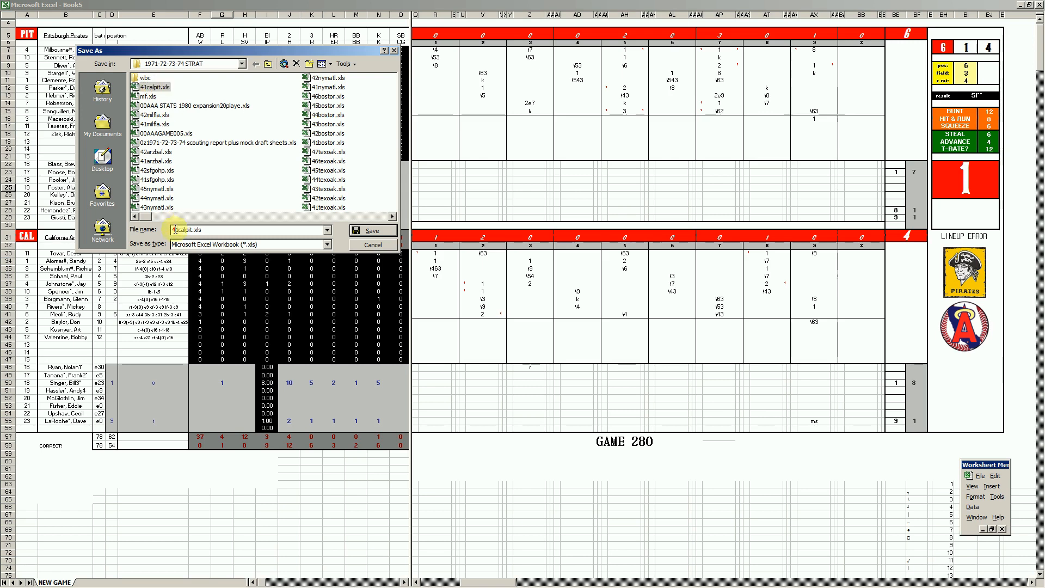
text(2)
key(Return)
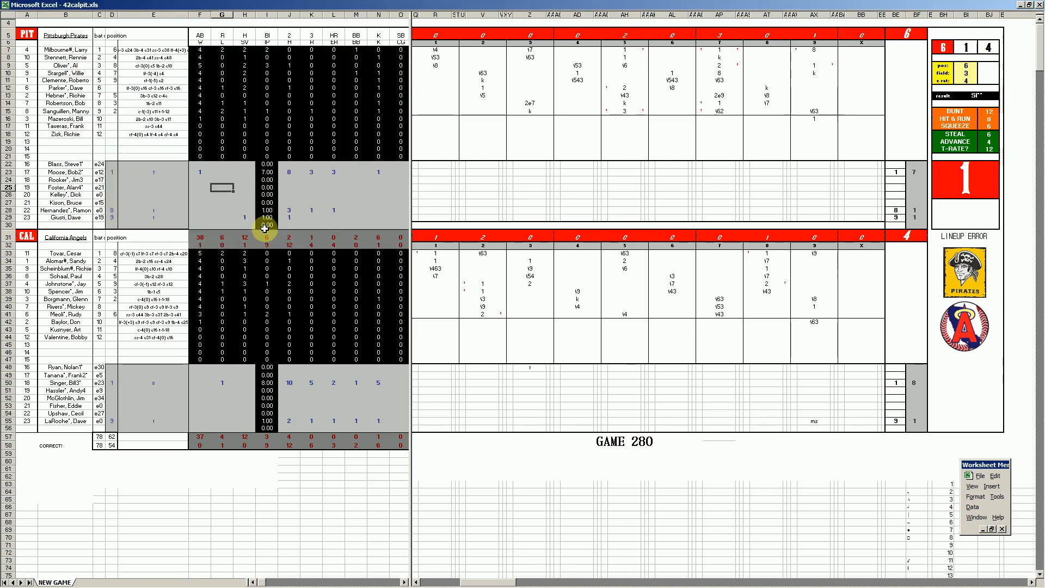
- Save the workbook again as mf.xls, replacing the existing file
key(F12)
text(mf.xls)
key(Return)
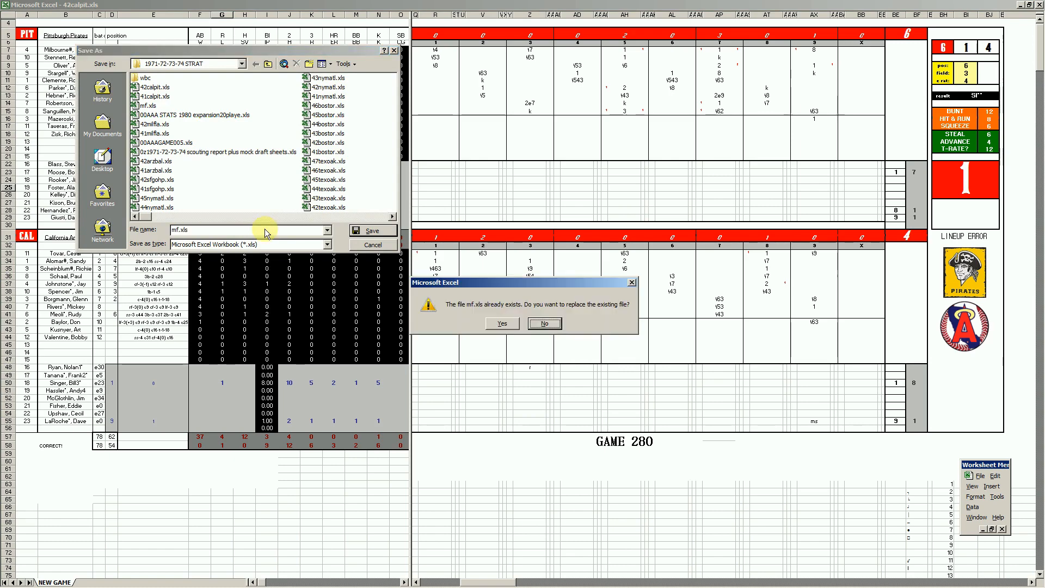
key(y)
- Load the game into the 00AAA STATS workbook and paste Pittsburgh's copied F579:O601 block into the game 2 columns at AS579
key(ctrl+m)
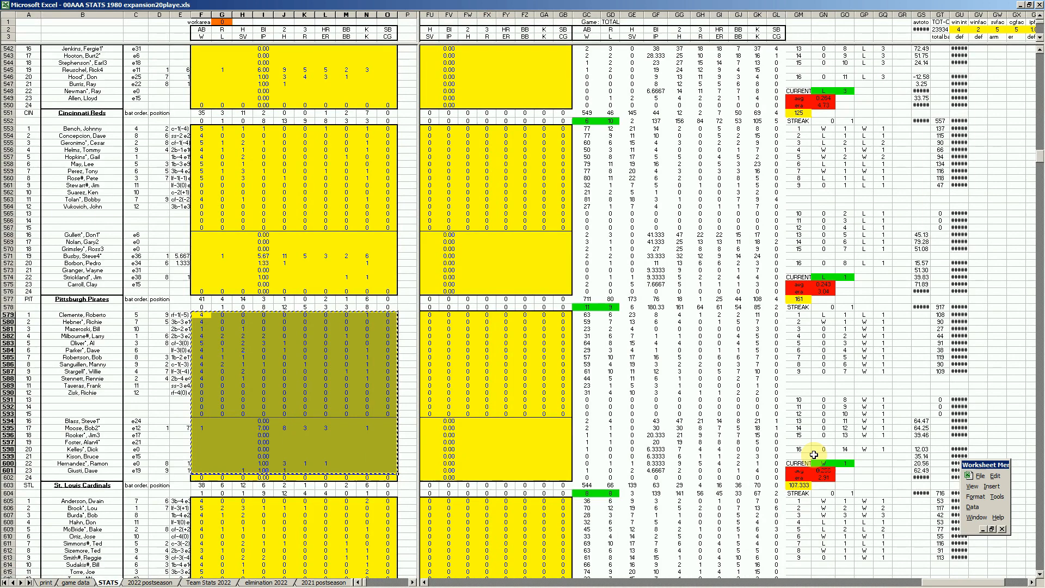
drag(937, 581, 595, 582)
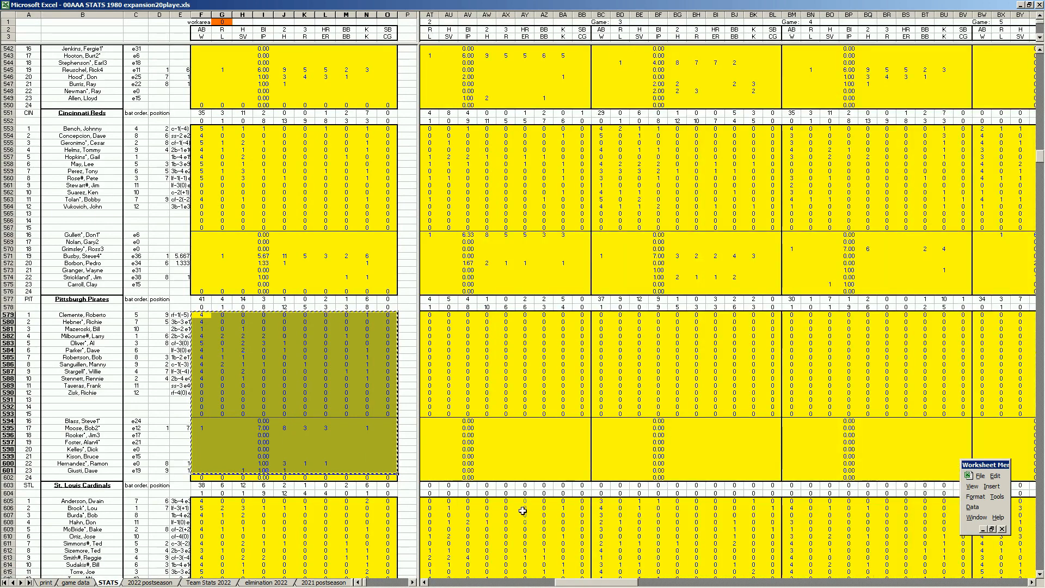
click(424, 582)
click(424, 582)
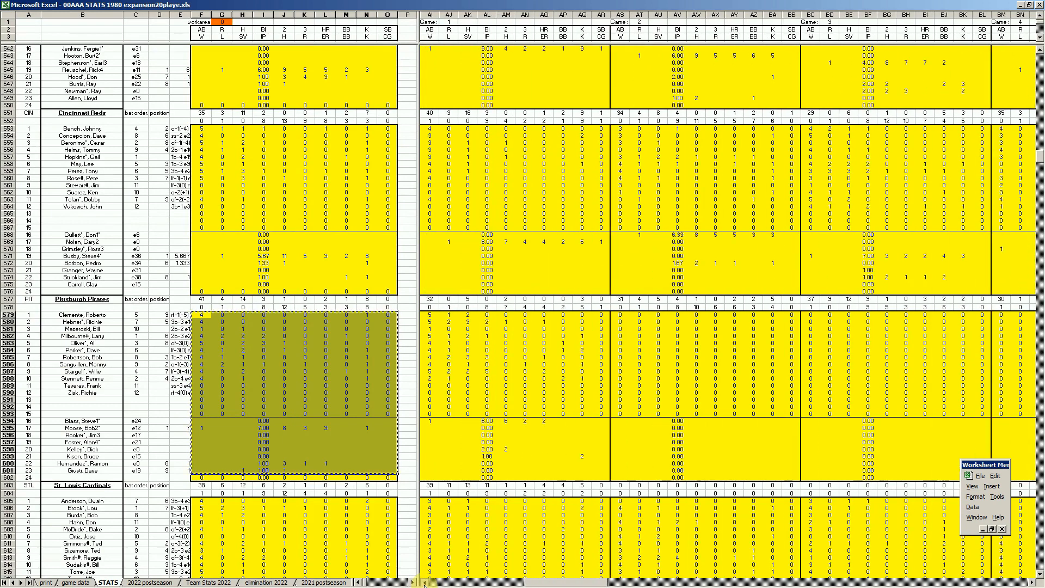
right_click(622, 317)
click(641, 346)
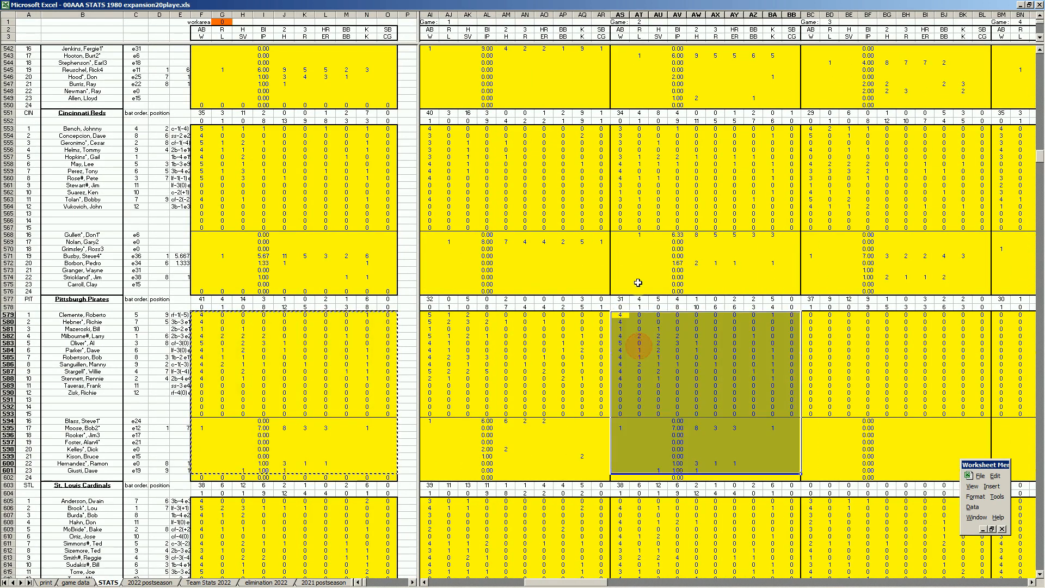
- Copy California's F319:O341 stats block and paste it into the game 2 columns at AS319
click(364, 399)
key(ctrl+a)
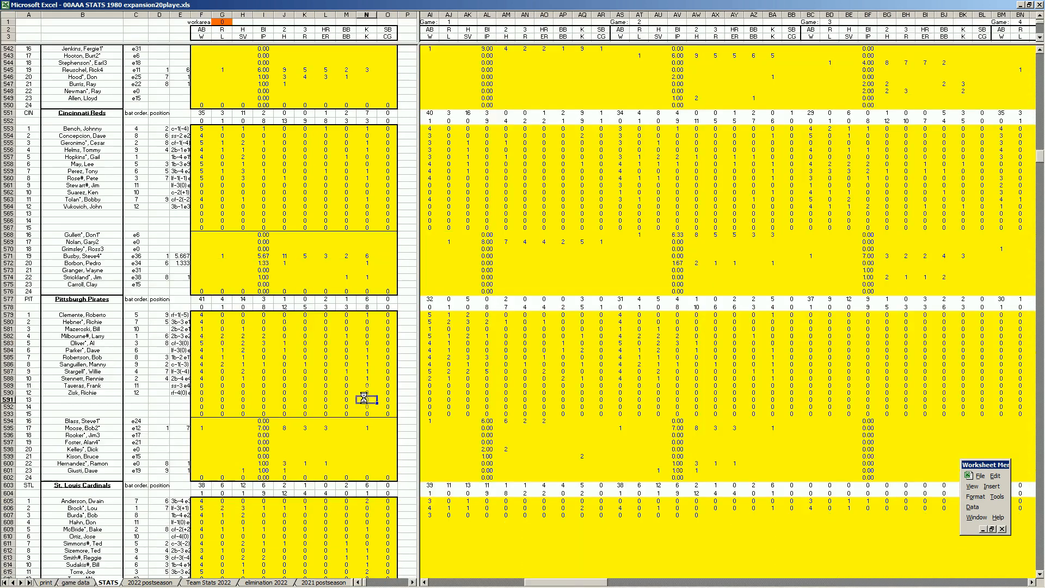
right_click(621, 319)
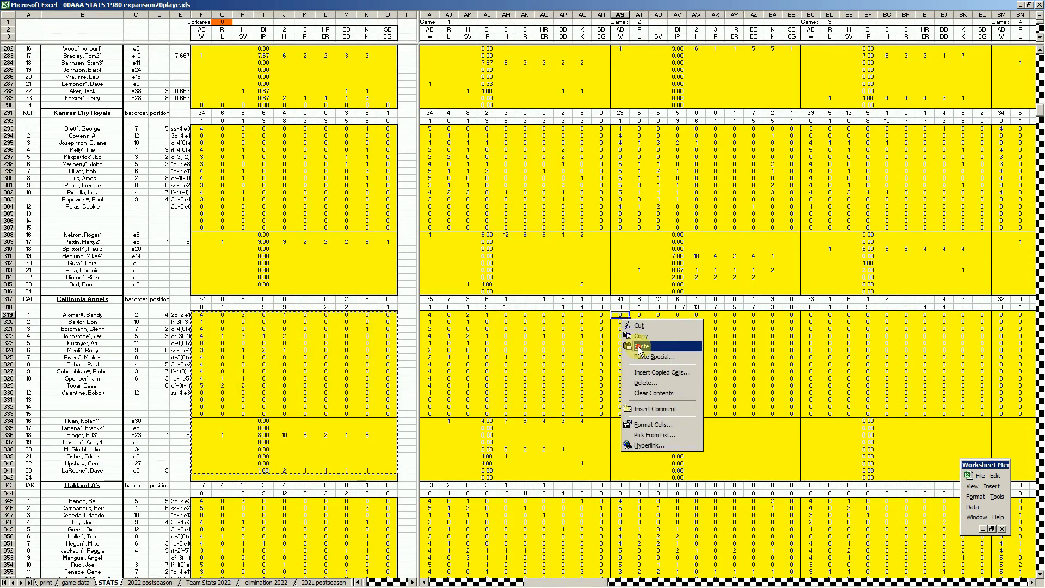
click(638, 346)
- Review the California Angels' season totals for batters and pitchers in the TOTAL columns
drag(589, 583, 986, 584)
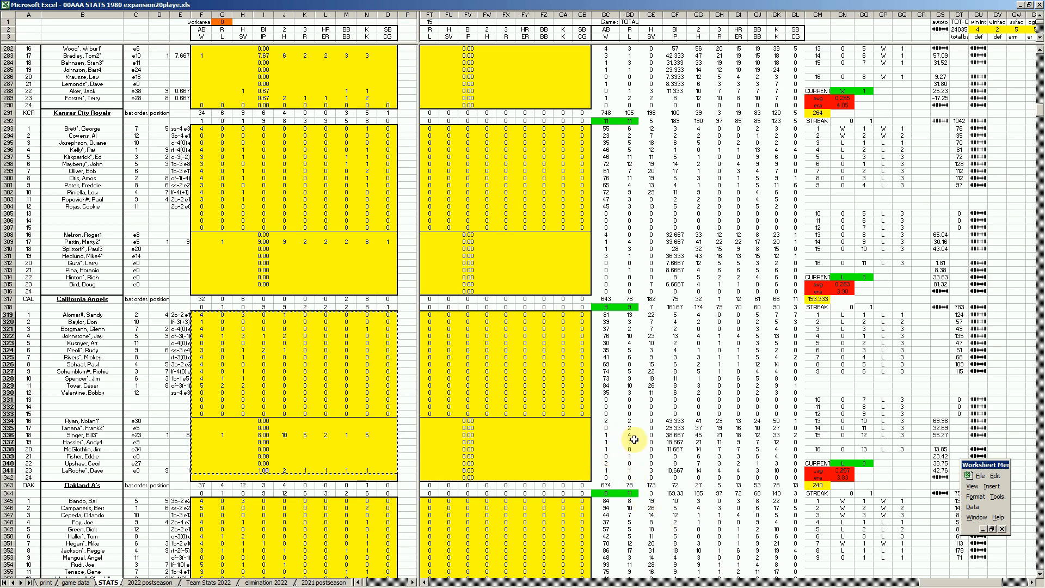
click(563, 441)
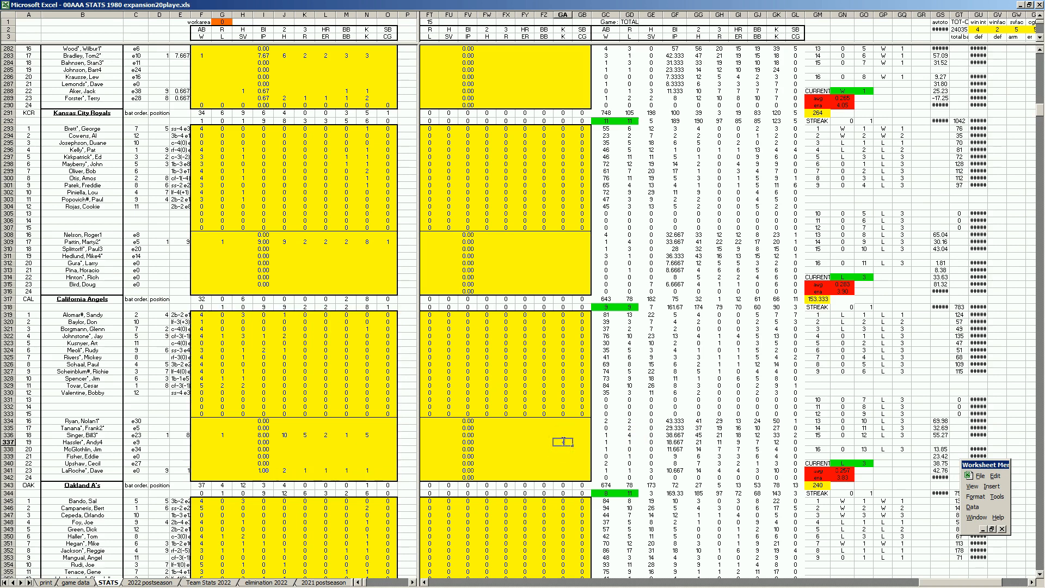
key(Return)
click(735, 380)
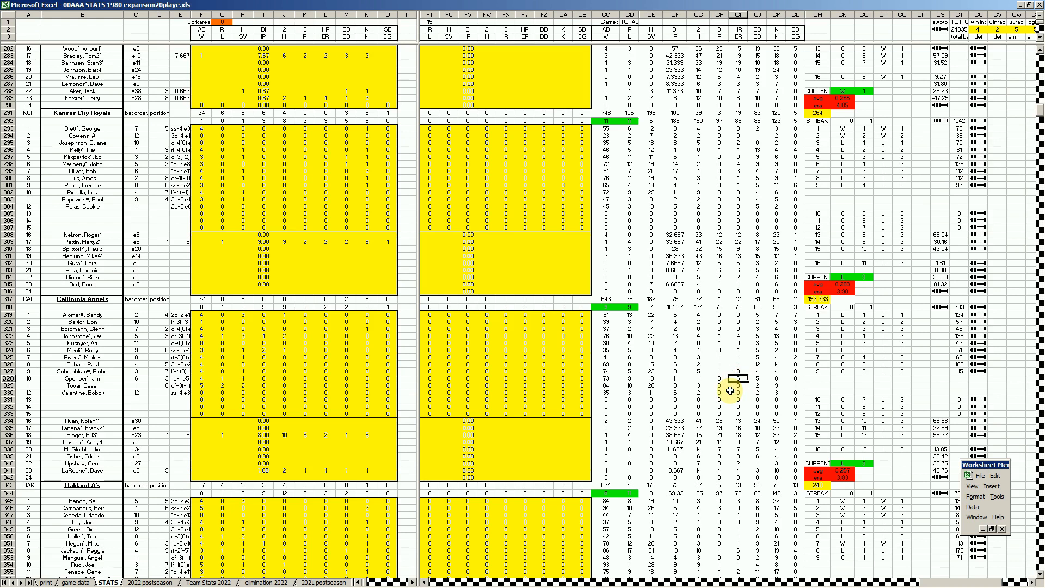
click(651, 386)
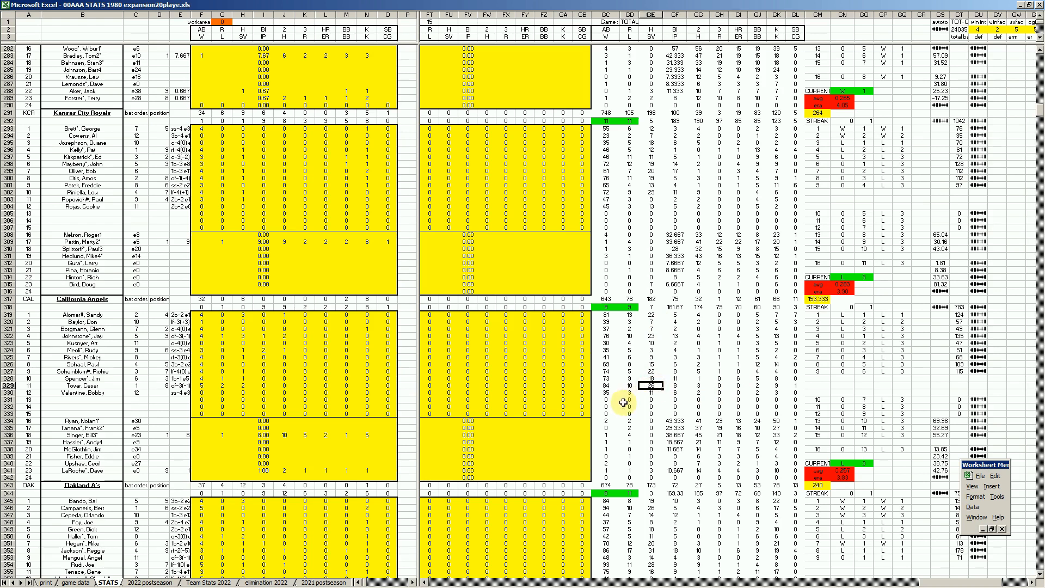
click(555, 433)
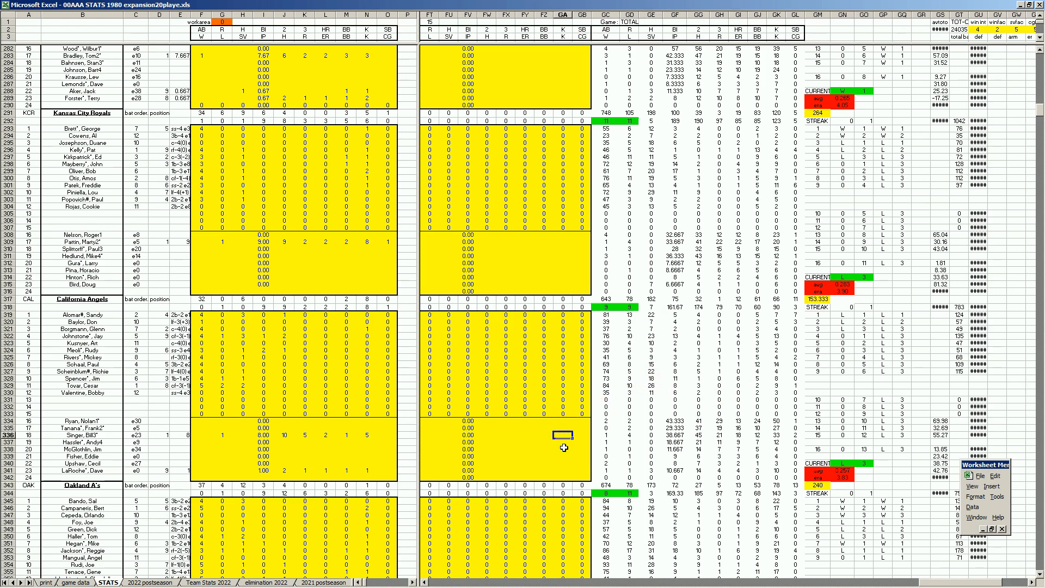
click(535, 471)
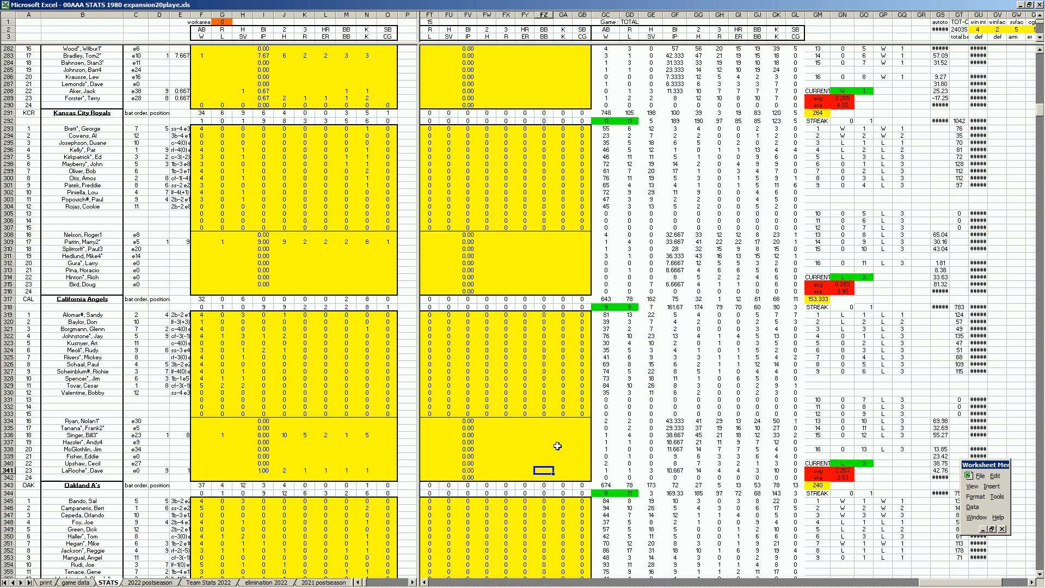
- Review the Pittsburgh Pirates' season totals further down the STATS sheet
scroll(557, 446, down, 17)
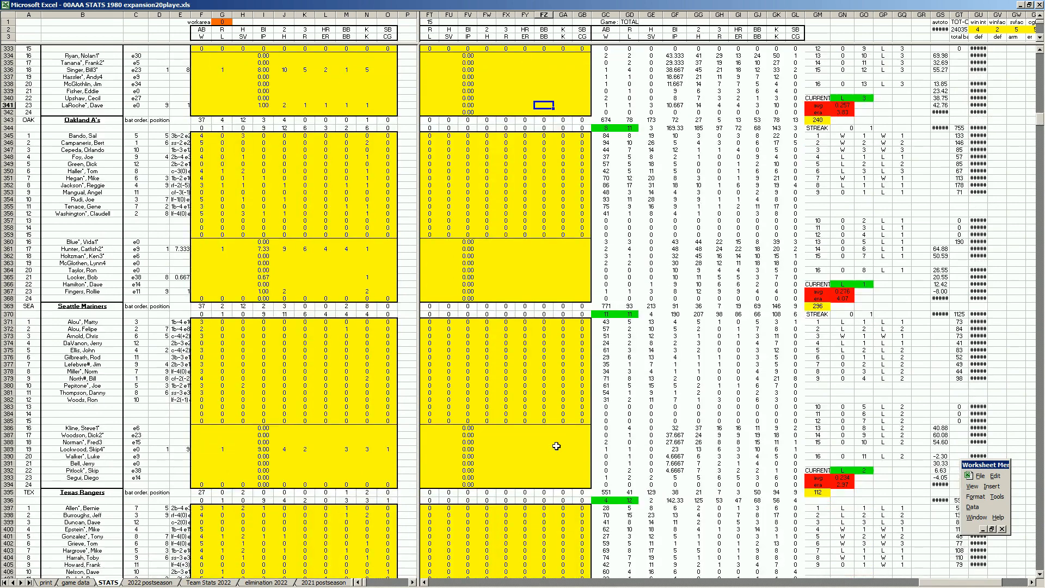
scroll(556, 446, down, 4)
scroll(557, 446, down, 8)
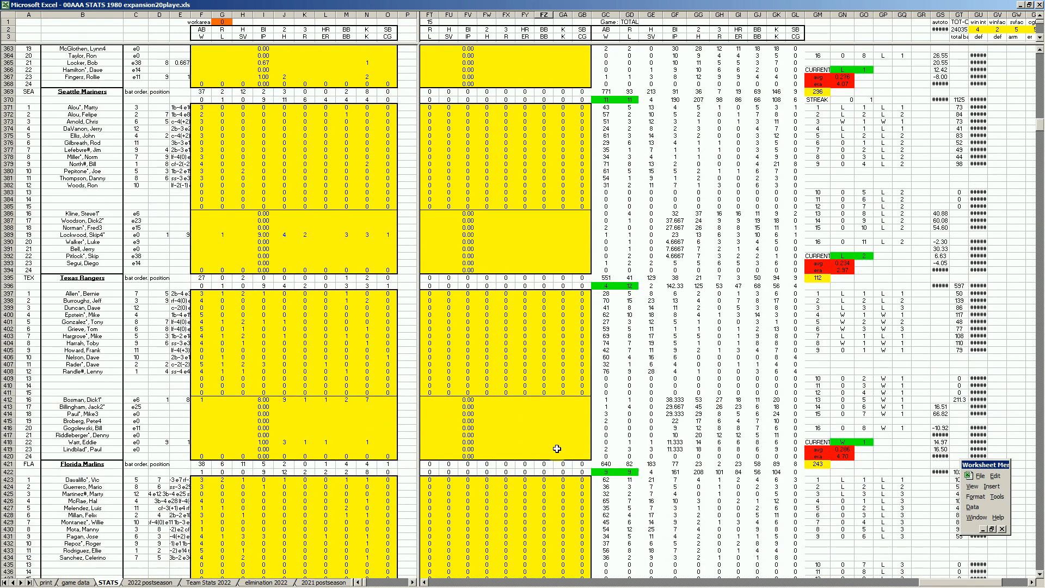
click(557, 452)
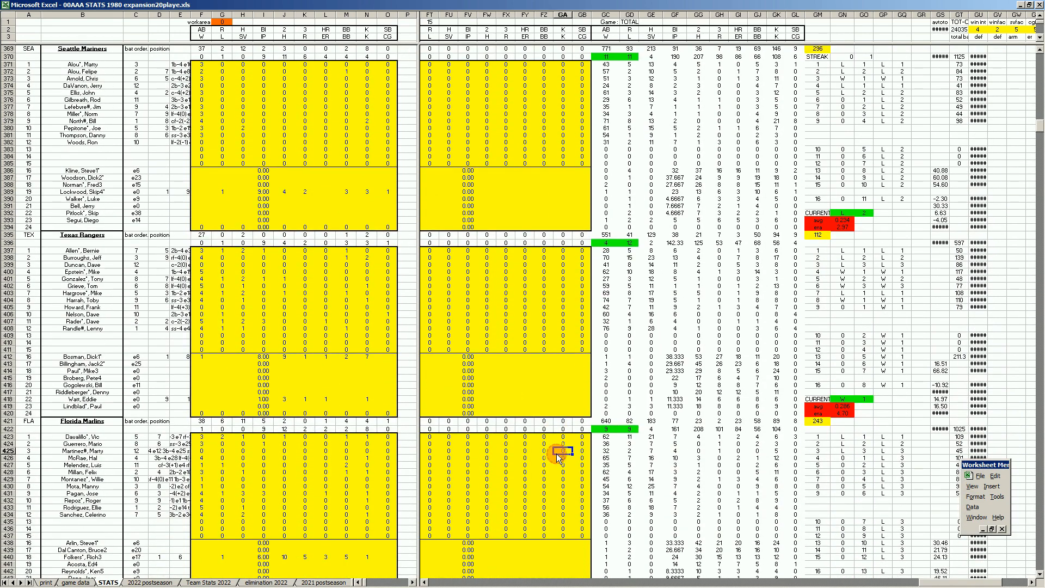
scroll(556, 453, down, 11)
scroll(556, 455, down, 15)
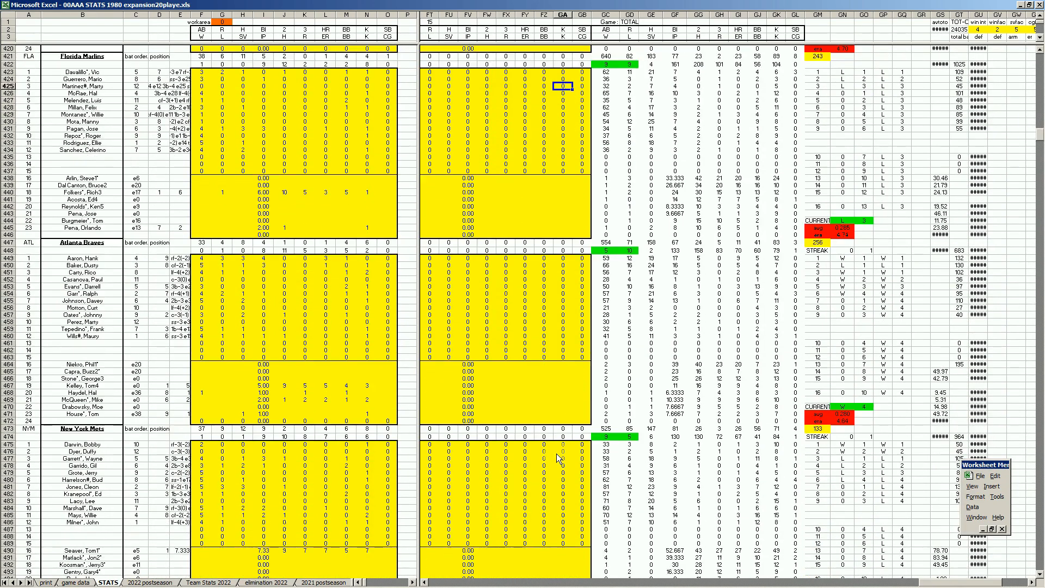
scroll(556, 454, down, 16)
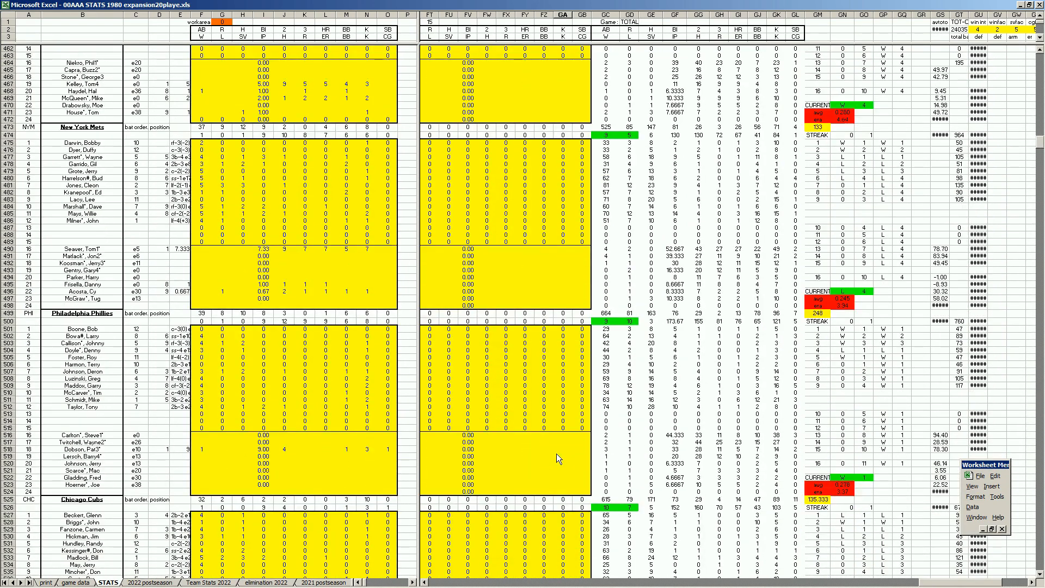
scroll(556, 453, down, 14)
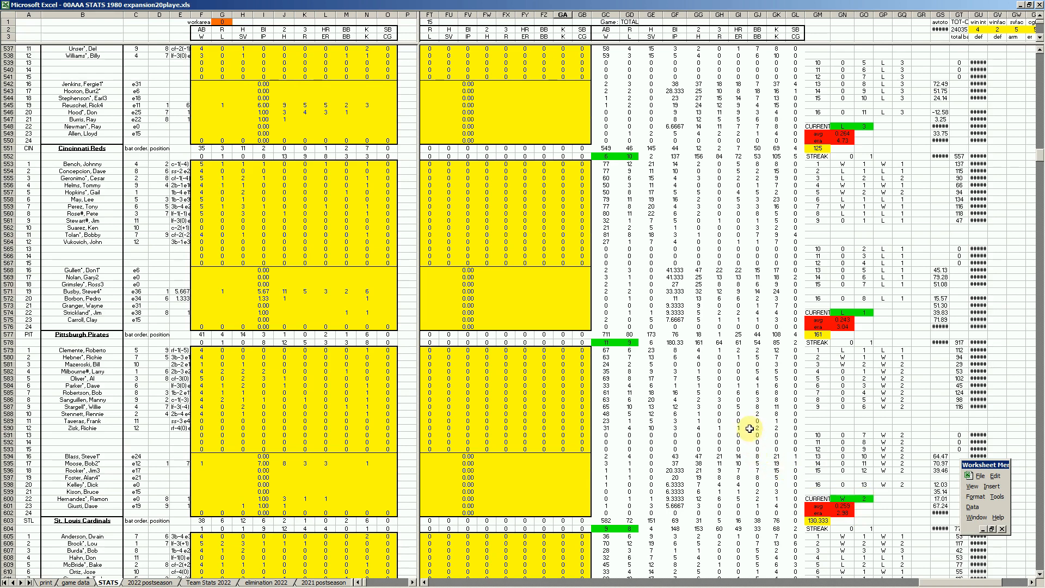
- Calculate a Pirates hitter's batting average in scratch cell GA597, and undo the entry
click(739, 394)
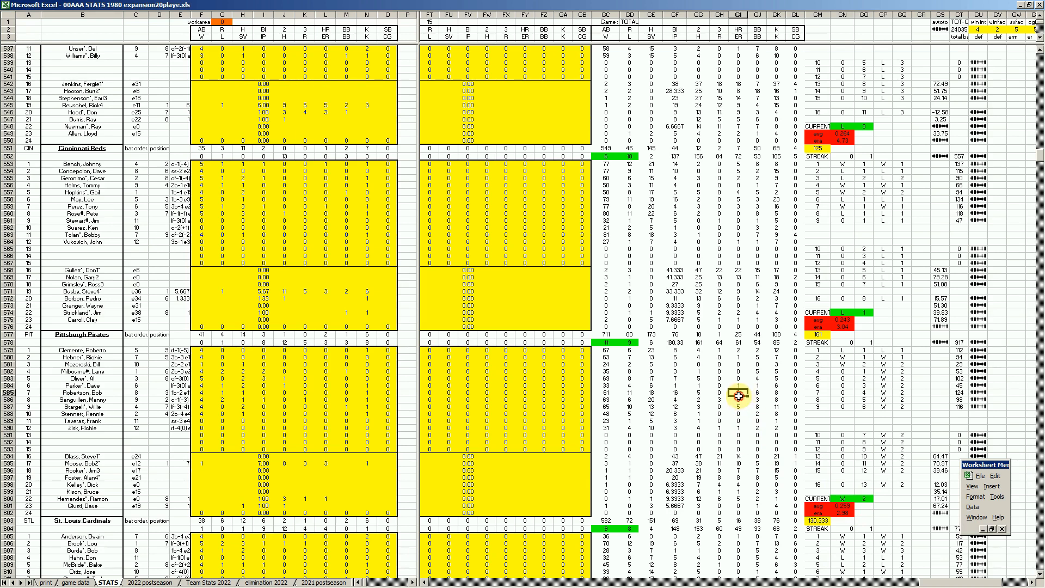
click(739, 407)
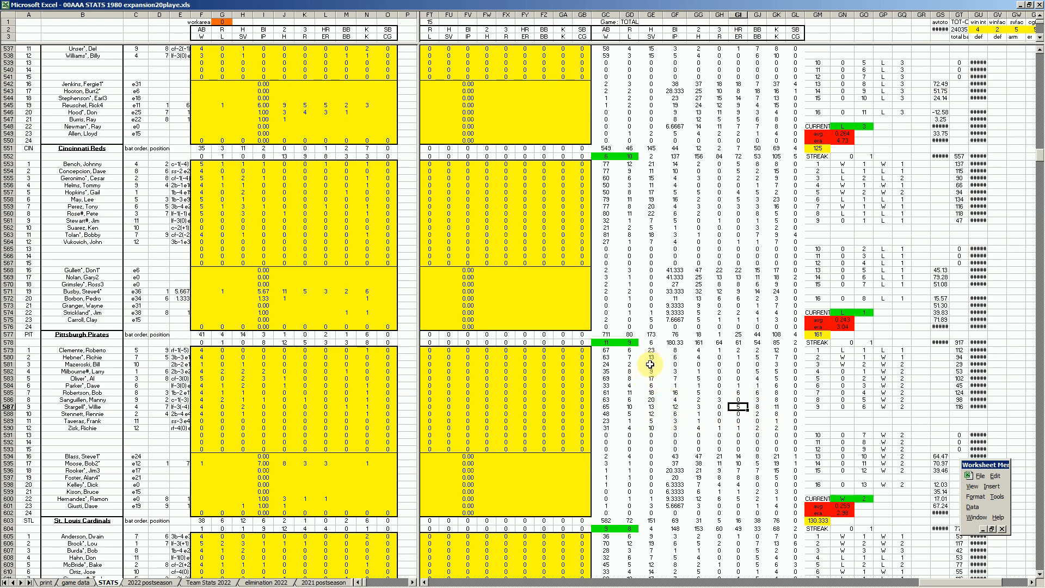
click(556, 476)
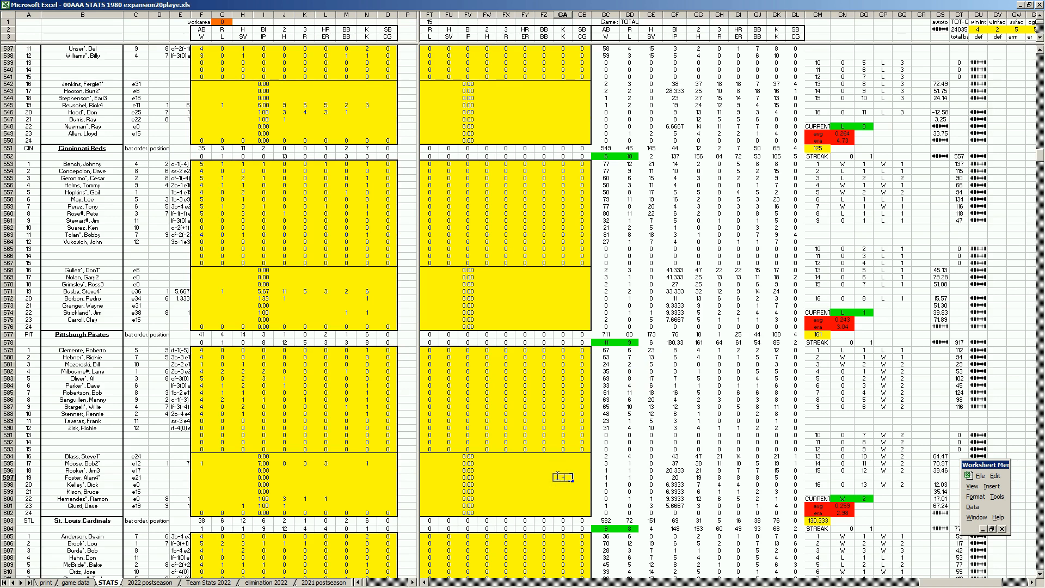
key(Return)
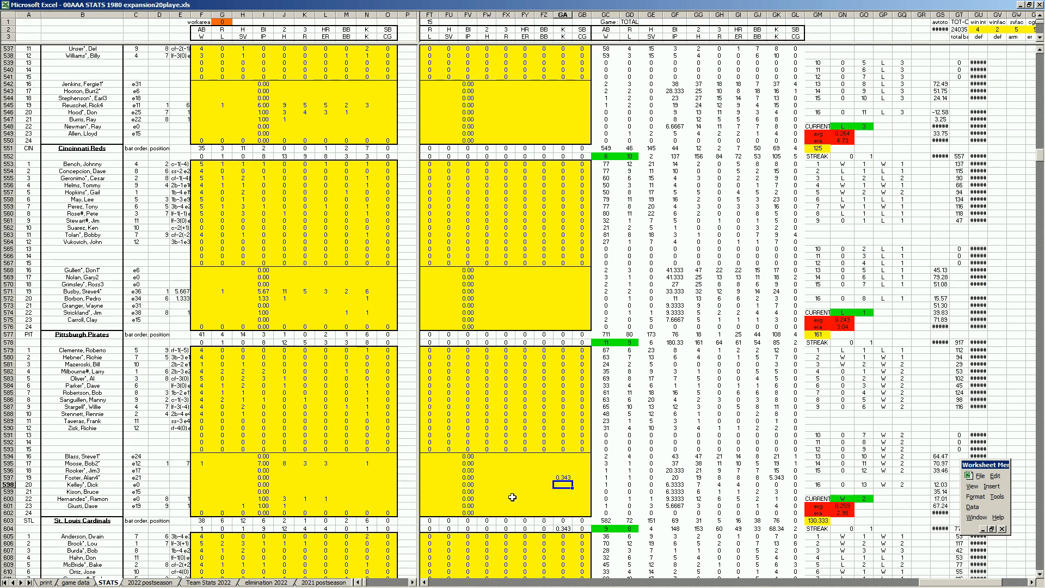
key(ctrl+z)
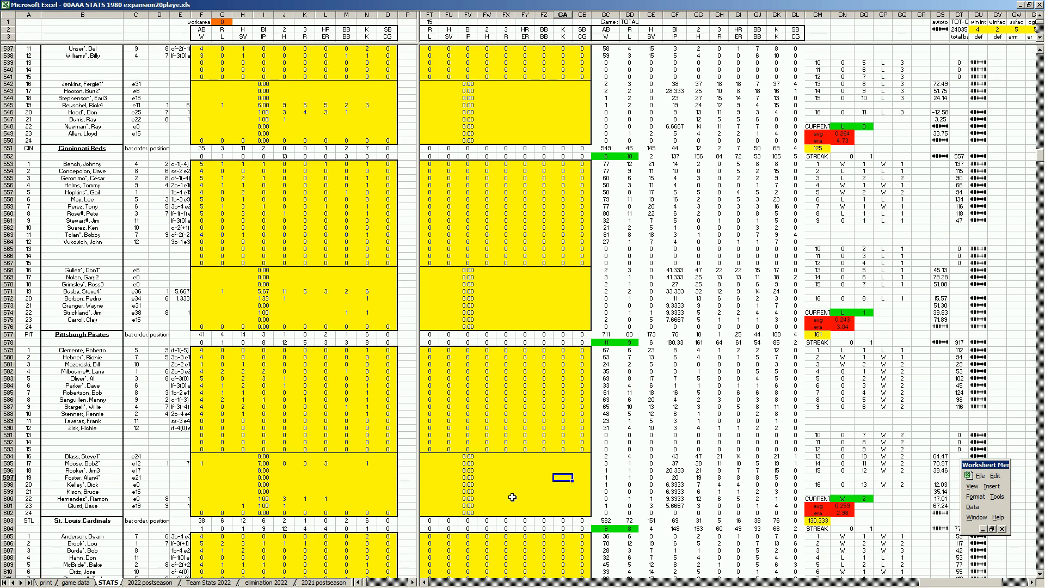
click(516, 490)
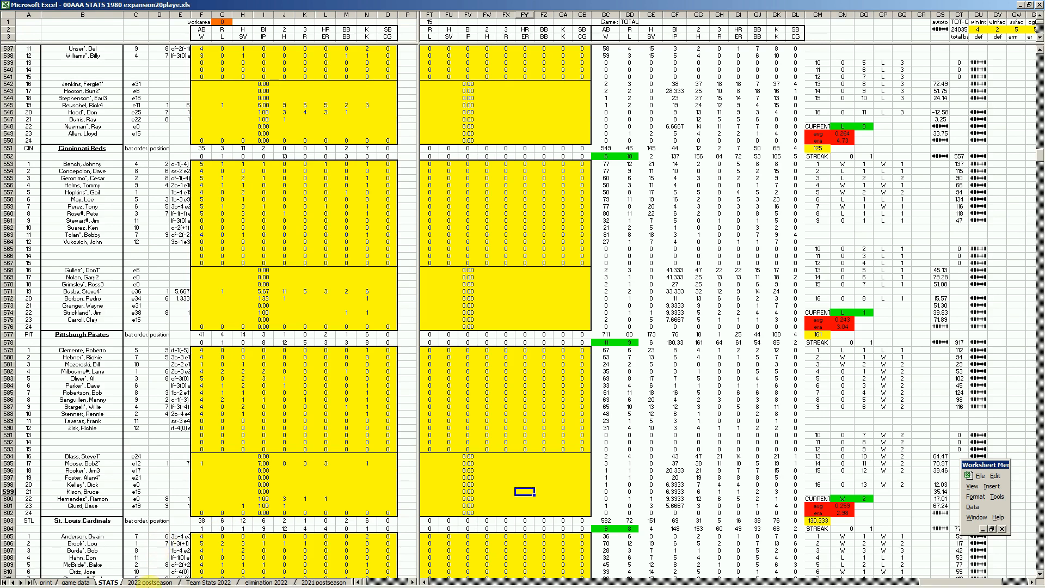
click(147, 582)
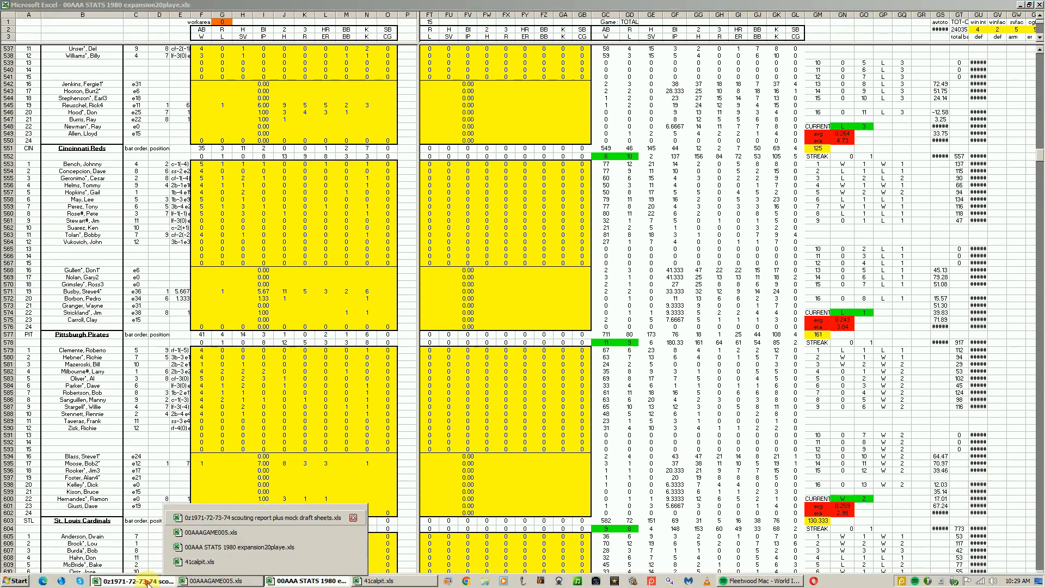
click(148, 582)
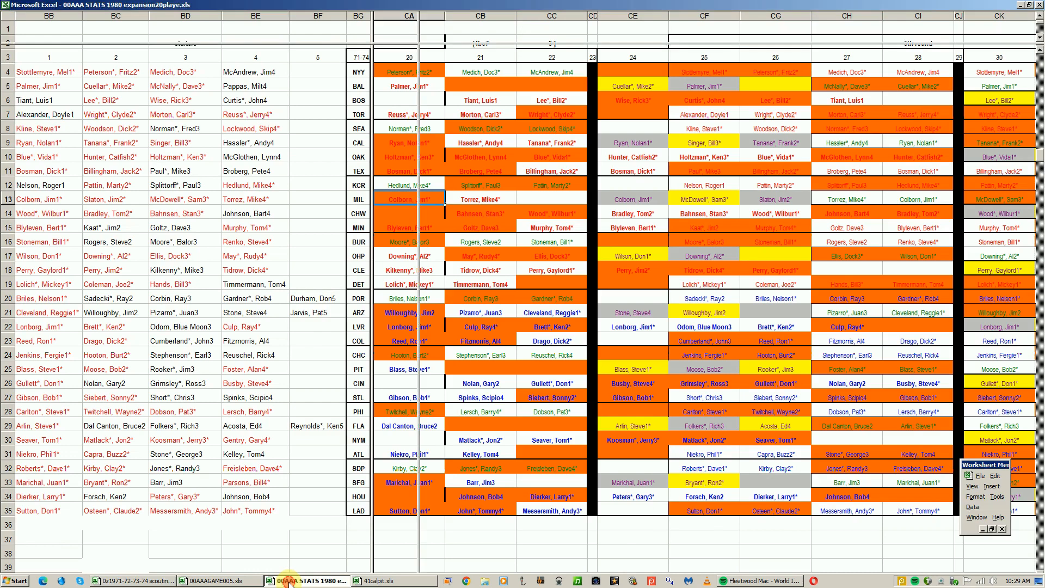
click(289, 582)
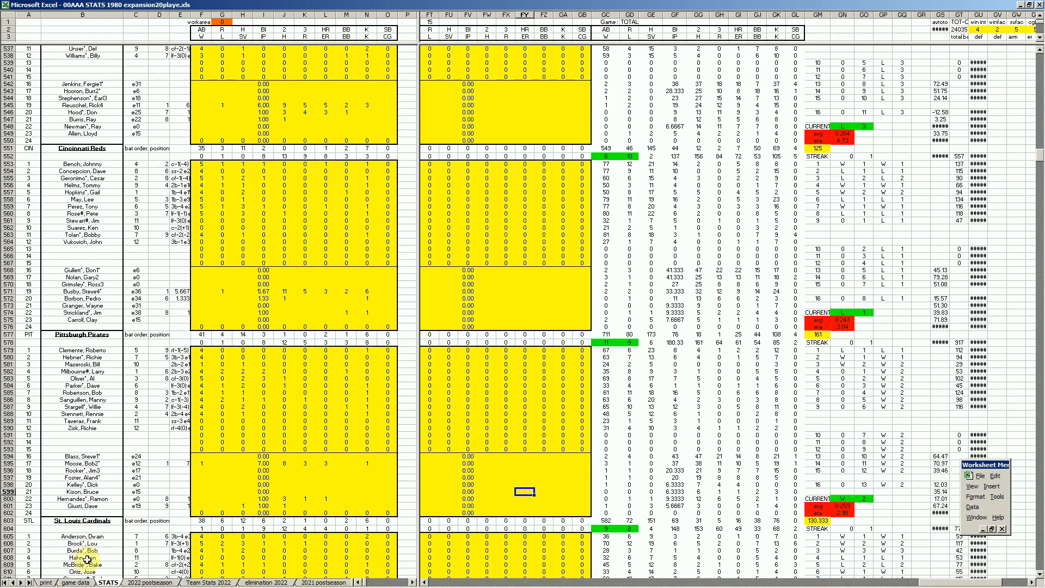
- Open the print sheet and review the AL Midwest and AL West standings
click(47, 583)
click(251, 311)
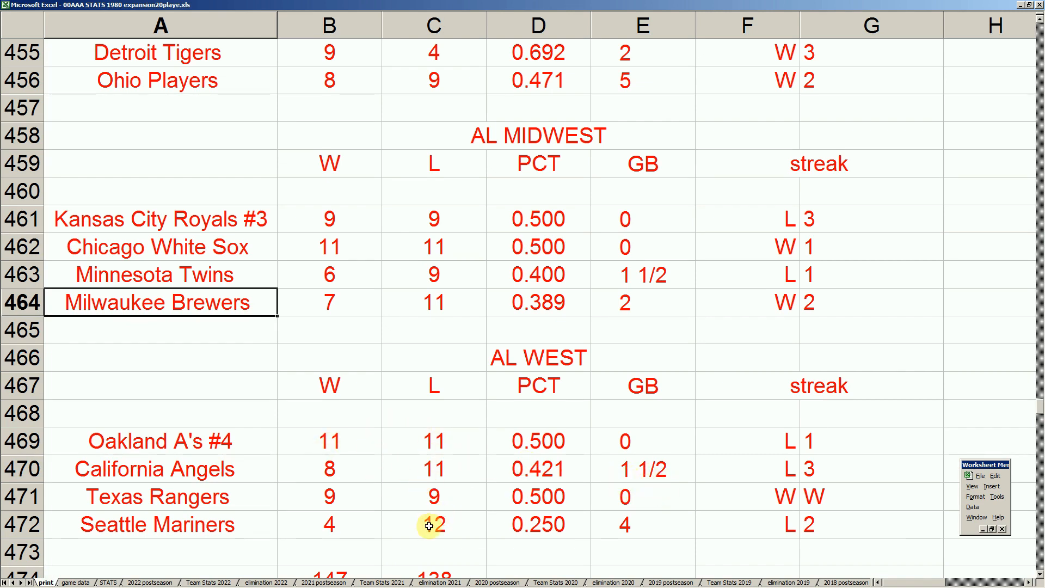
click(254, 440)
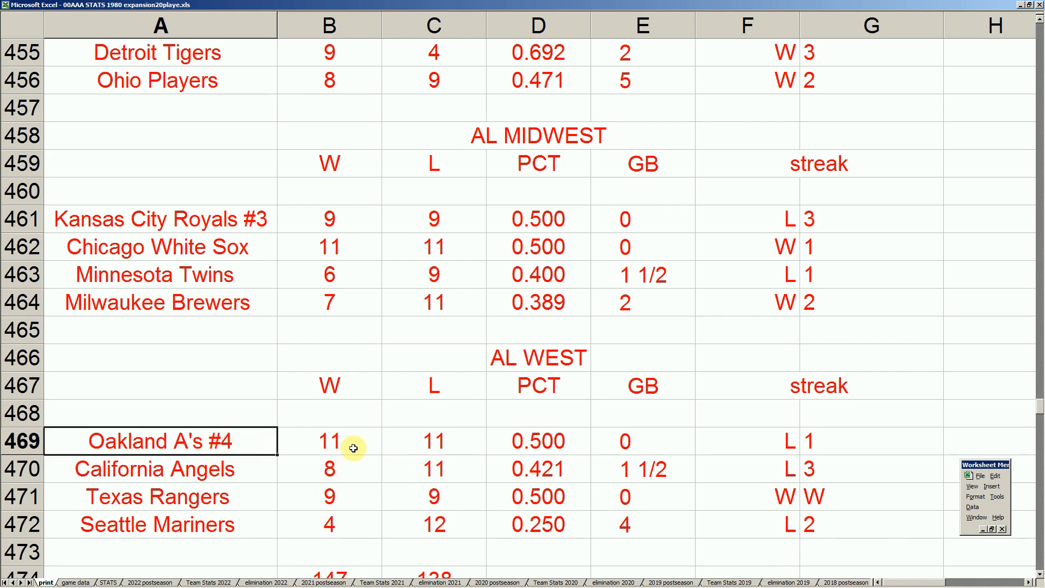
- Move over to the National League standings and review the NL Central records, games behind and streaks
click(518, 441)
key(Right)
key(Right)
key(Right)
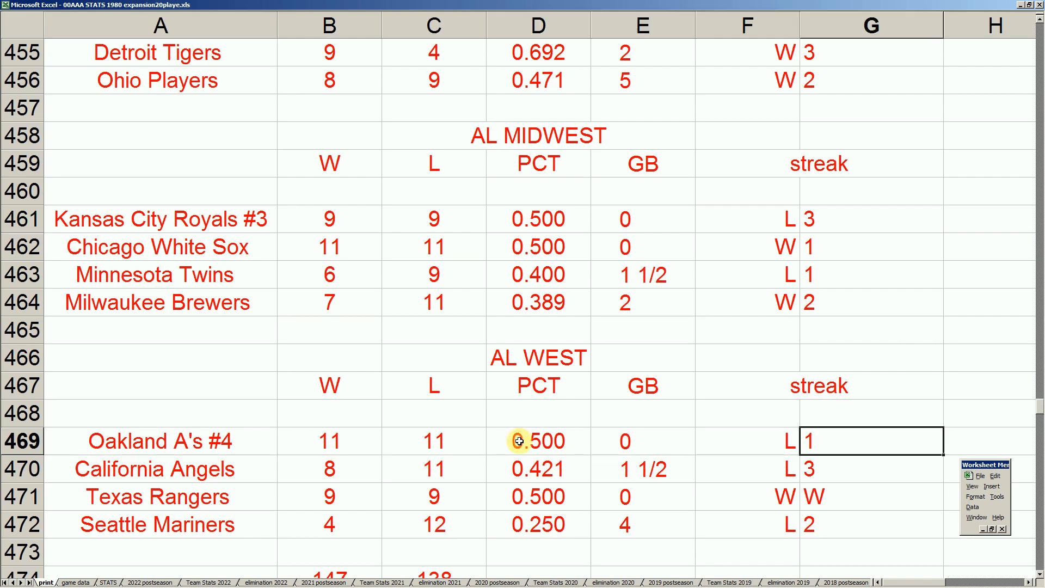
key(Right)
key(Right)
key(Right)
key(Up)
key(Up)
key(Up)
key(Up)
key(Up)
key(Up)
key(Up)
key(Up)
key(Up)
key(Up)
key(Up)
key(Up)
key(Up)
key(Up)
key(Up)
key(Up)
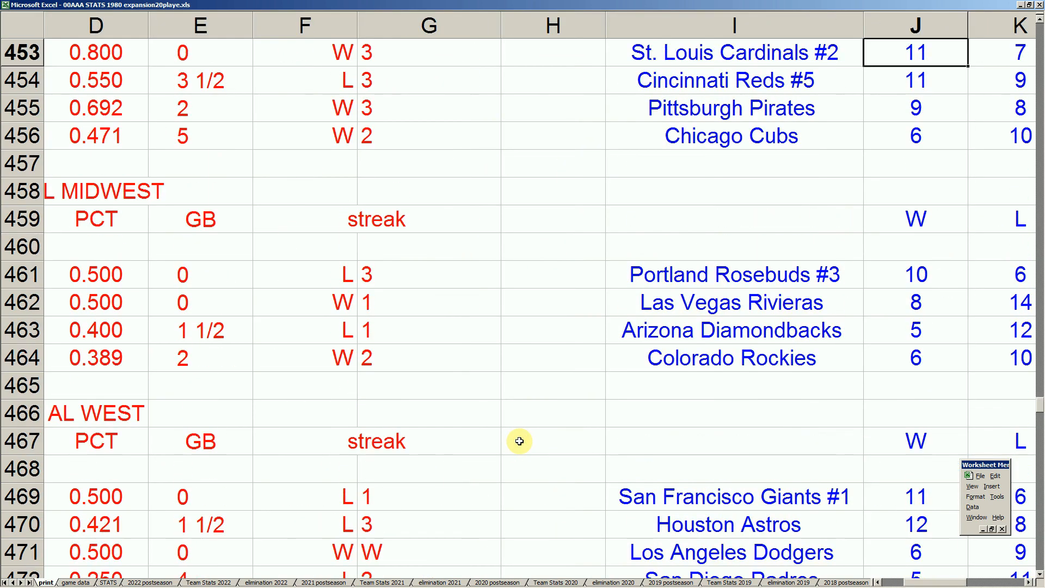
key(Up)
key(Up)
key(Up)
key(Up)
key(Up)
key(Right)
key(Right)
key(Right)
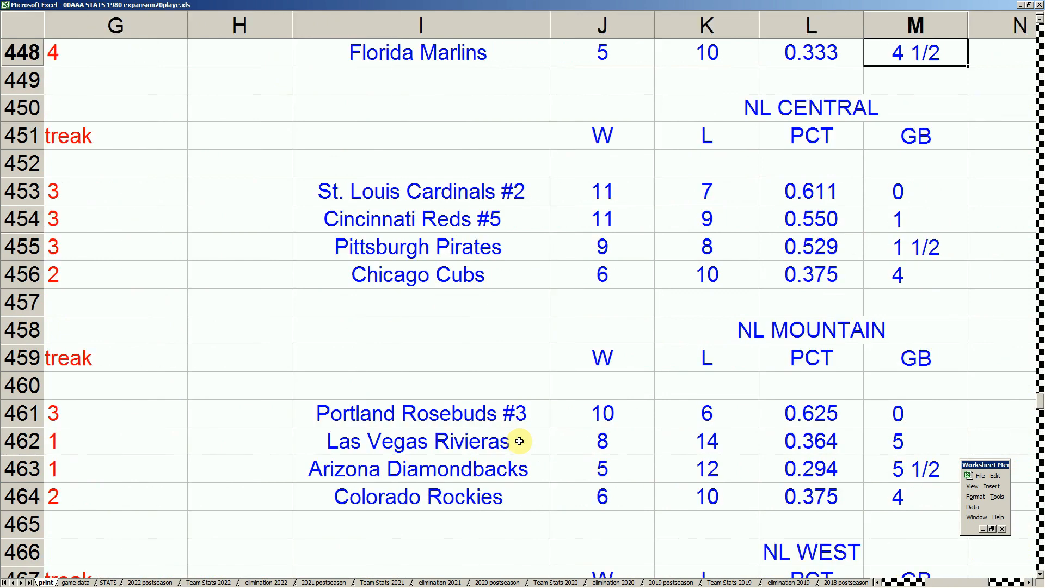
key(Right)
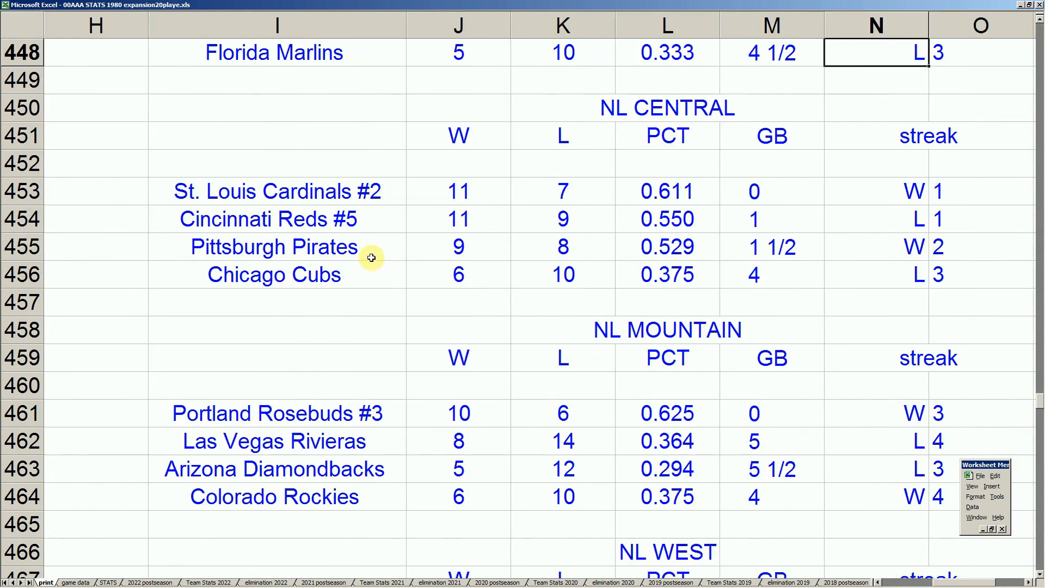
click(355, 222)
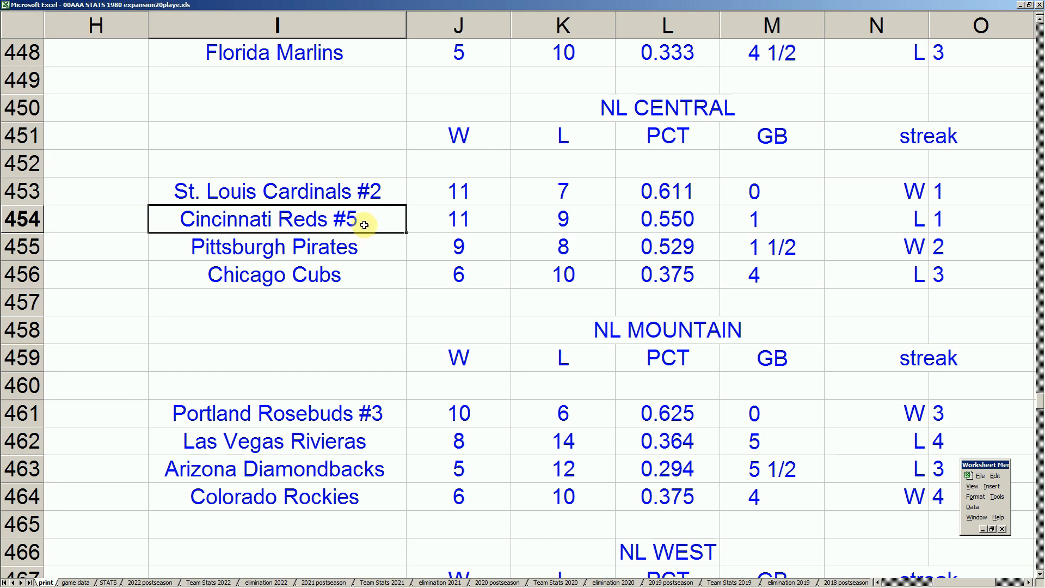
click(402, 193)
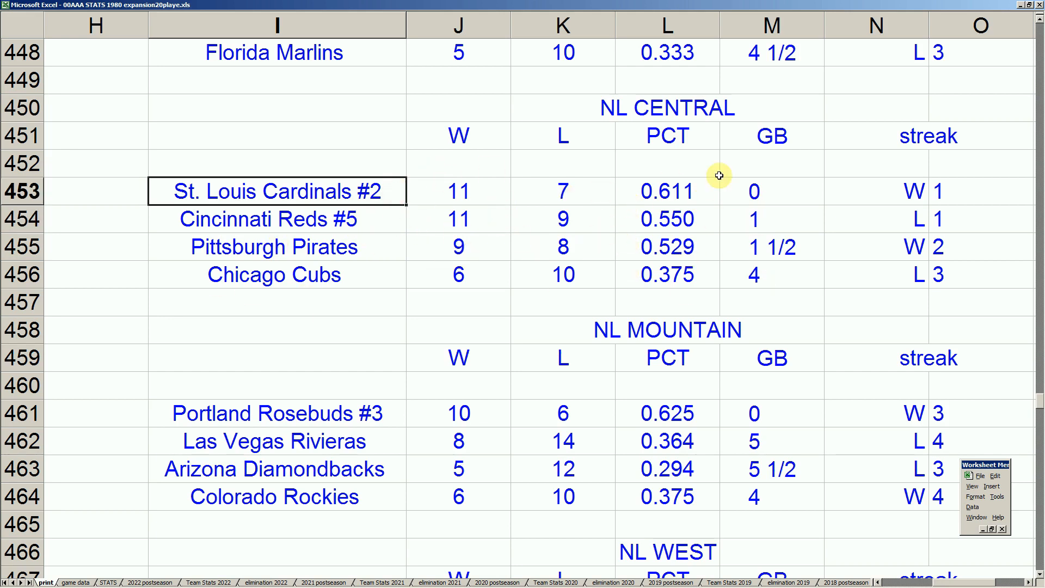
- Review the NL Mountain, NL West and NL East standings on the print sheet
click(376, 356)
scroll(391, 411, down, 3)
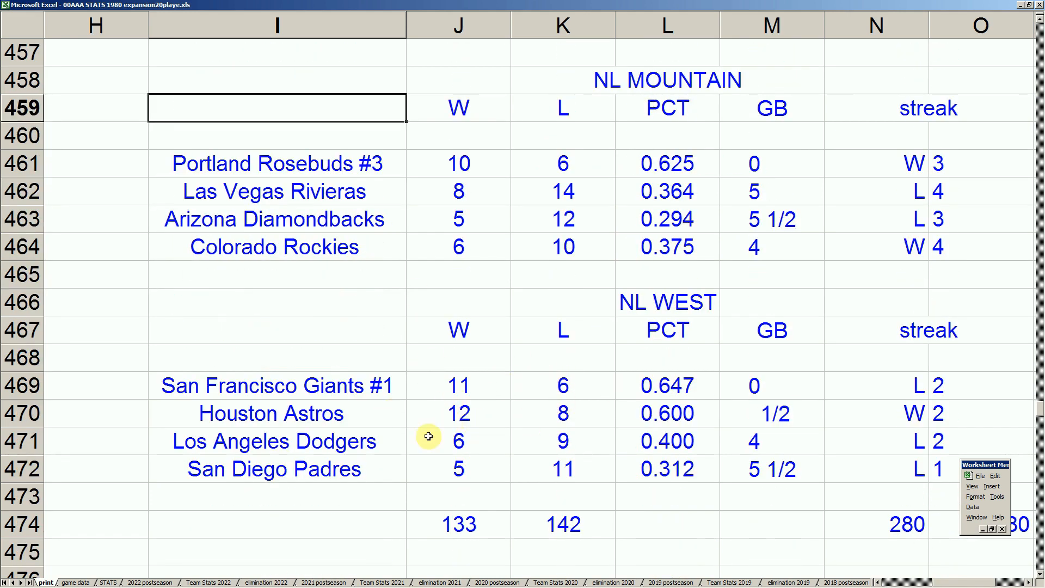
click(403, 213)
scroll(406, 231, up, 6)
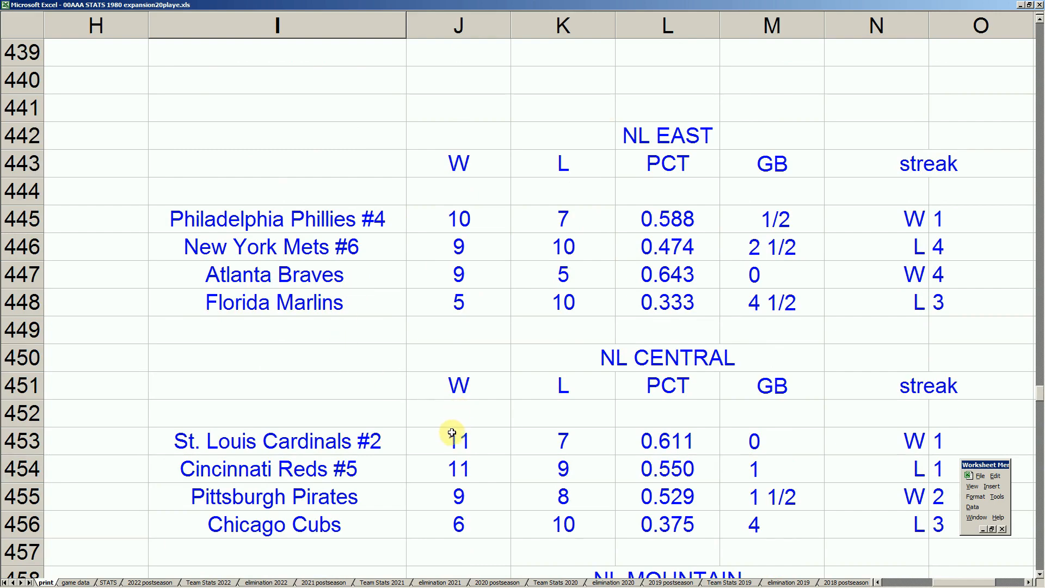
scroll(466, 439, down, 1)
scroll(467, 439, down, 4)
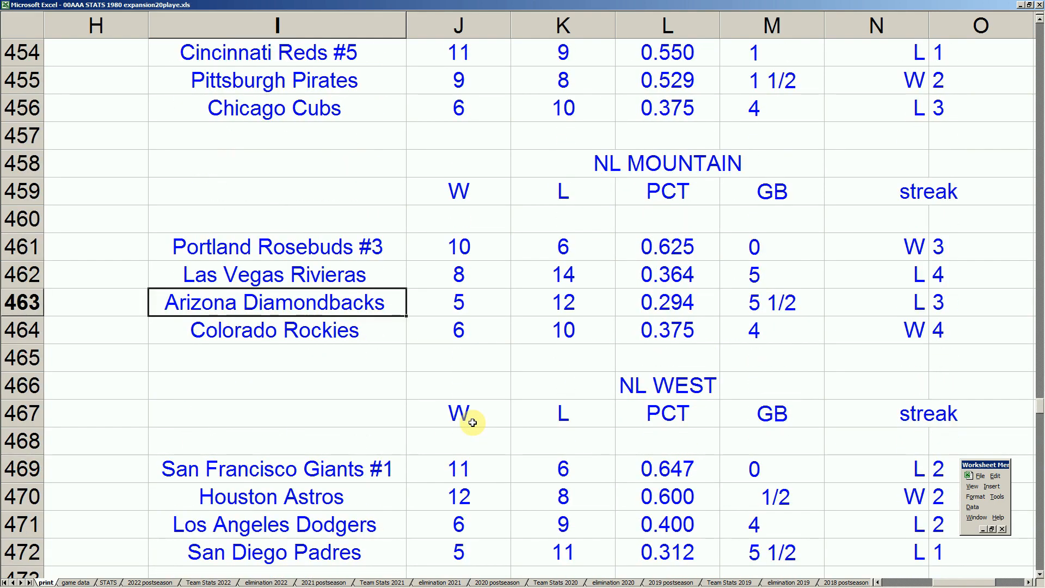
click(356, 412)
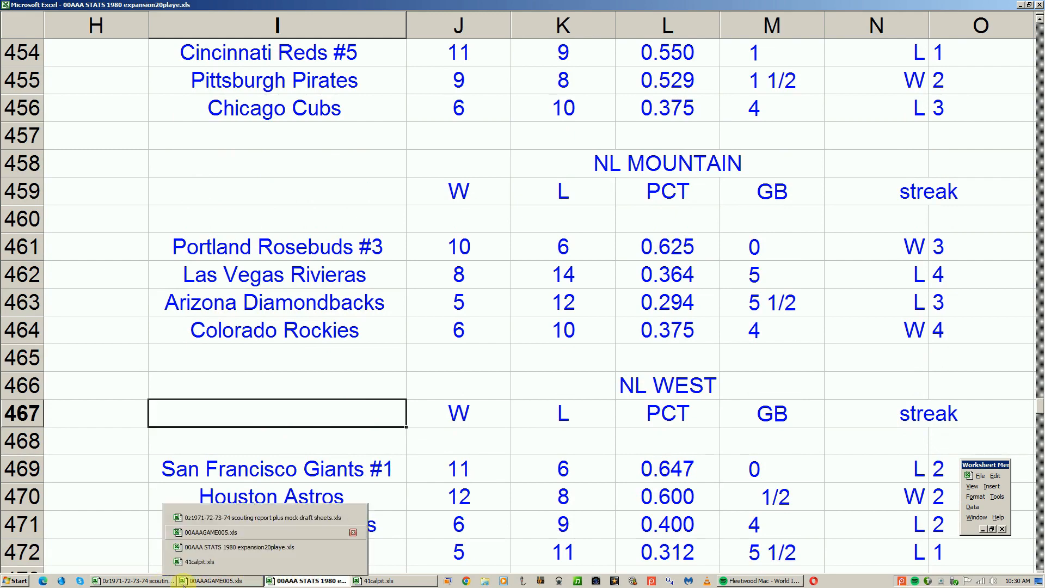
click(164, 581)
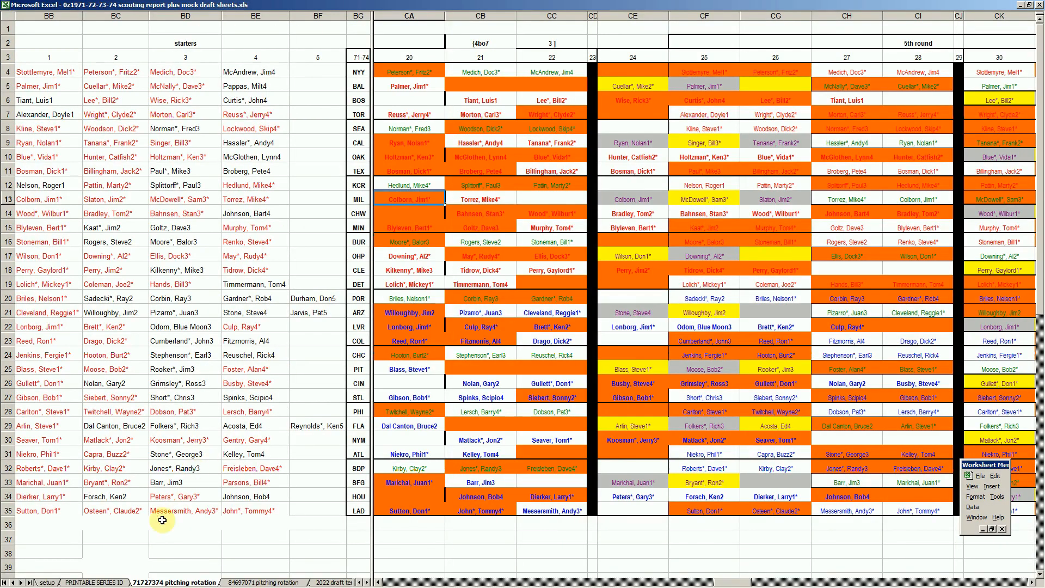
click(96, 583)
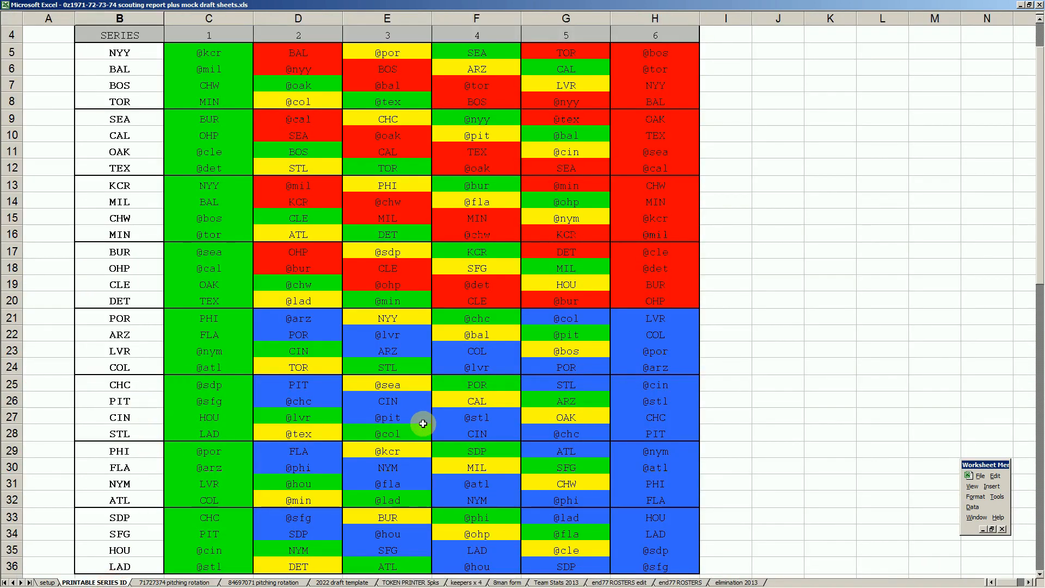
click(560, 403)
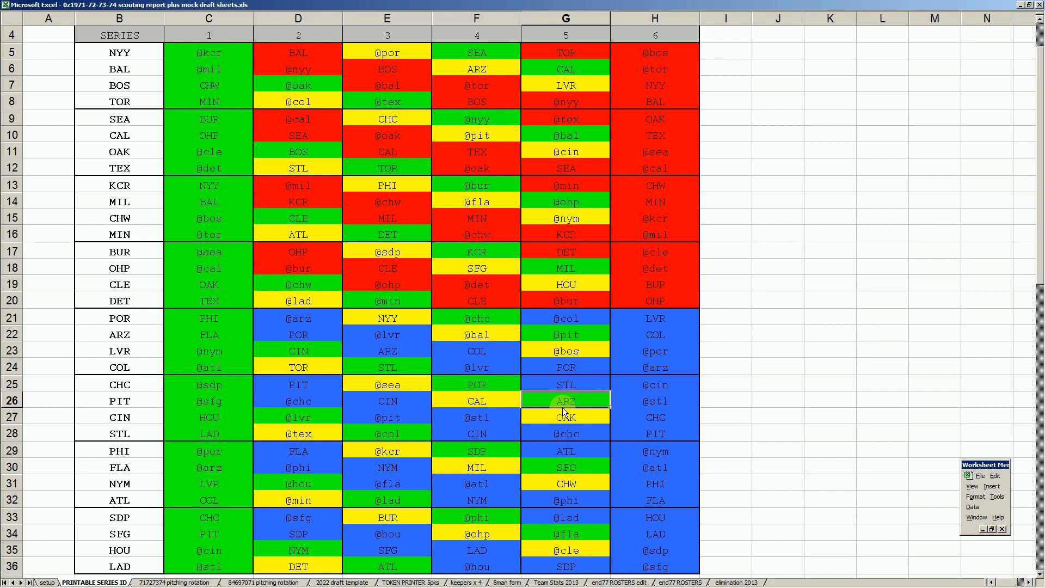
click(672, 402)
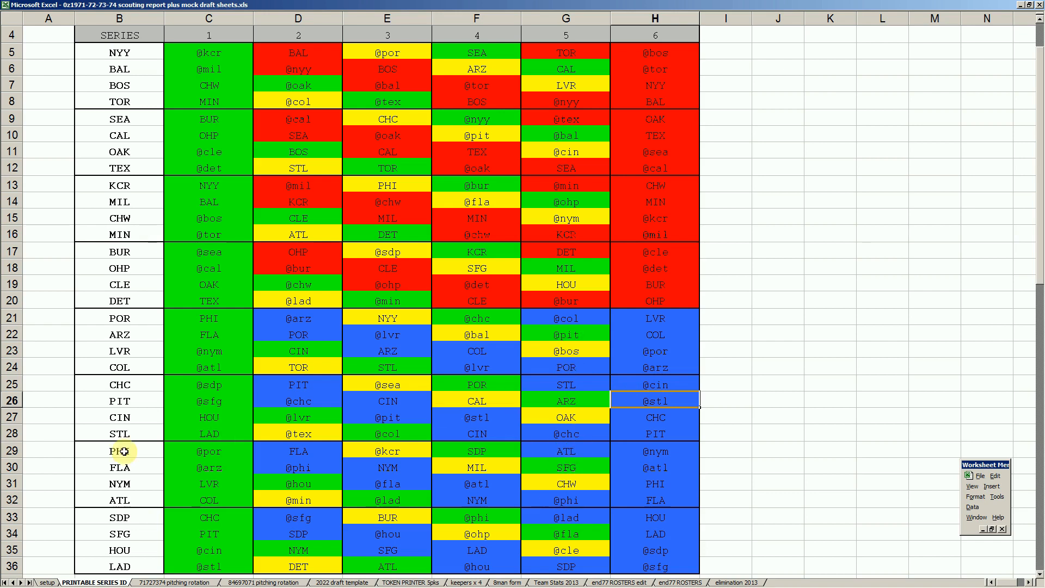
click(576, 418)
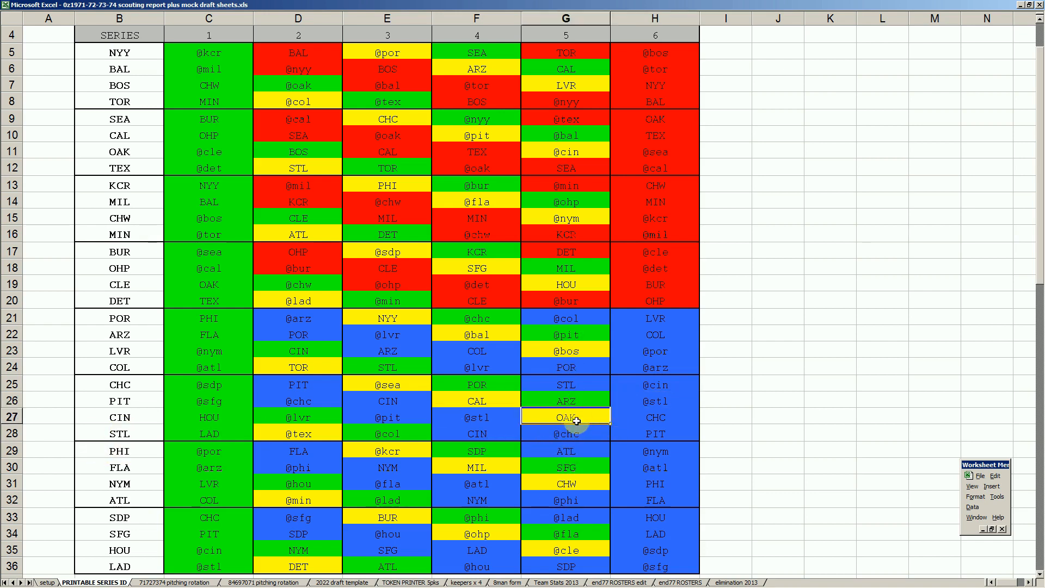
click(647, 418)
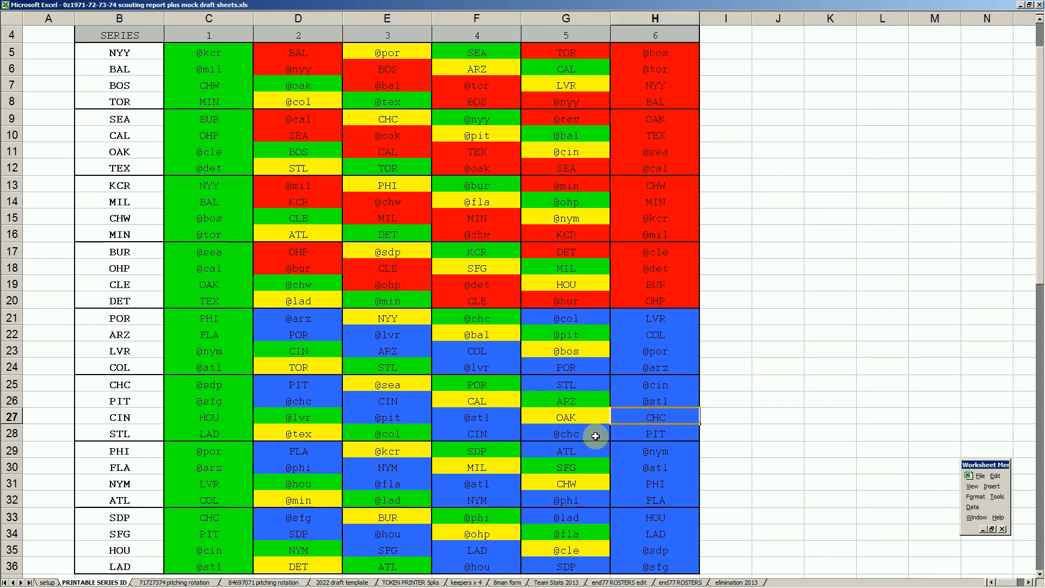